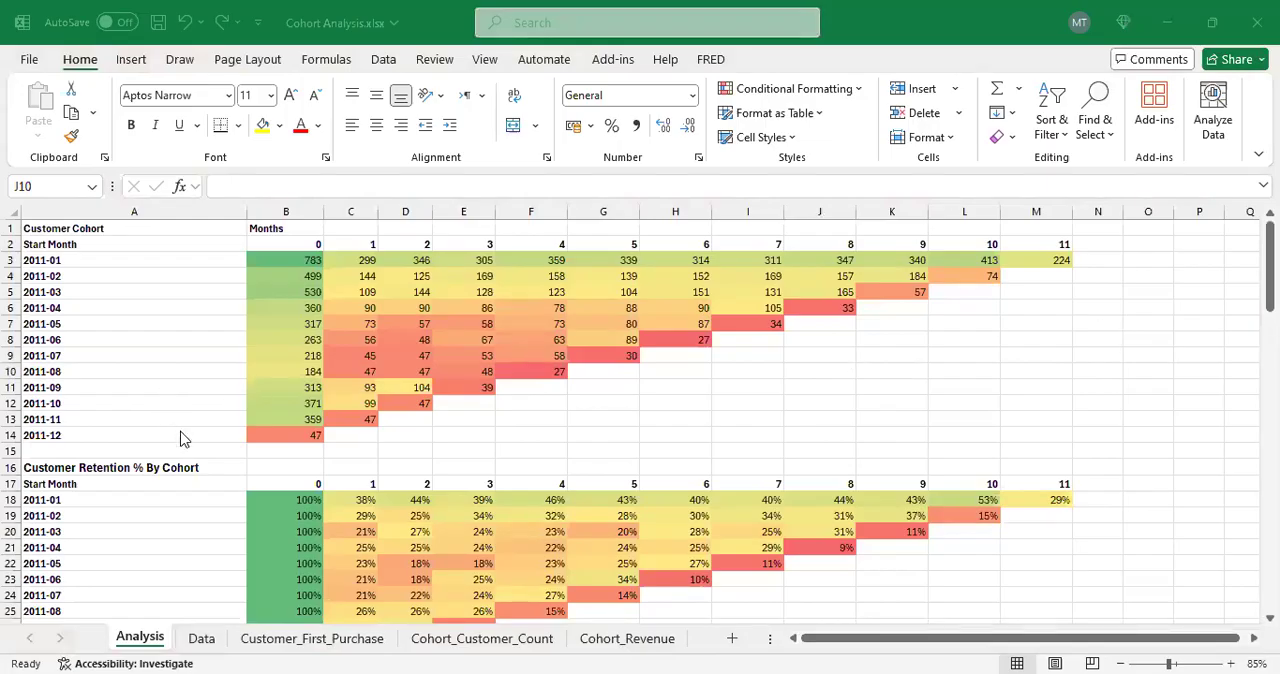
# Step: Look over the cohort tables on the Analysis sheet and the source columns InvoiceNo through Country on the Data sheet
pyautogui.scroll(-7, 185, 437)
pyautogui.scroll(7, 194, 433)
pyautogui.click(203, 640)
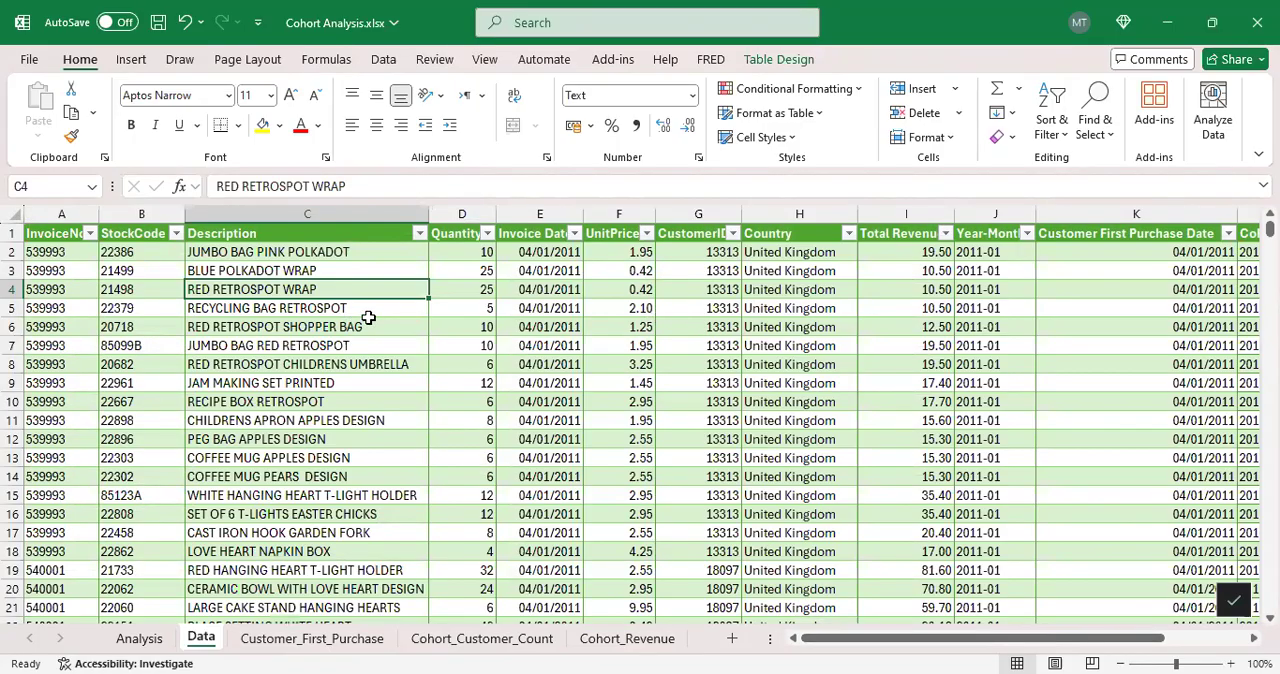
pyautogui.click(70, 214)
pyautogui.moveTo(107, 220); pyautogui.dragTo(498, 218)
pyautogui.click(562, 216)
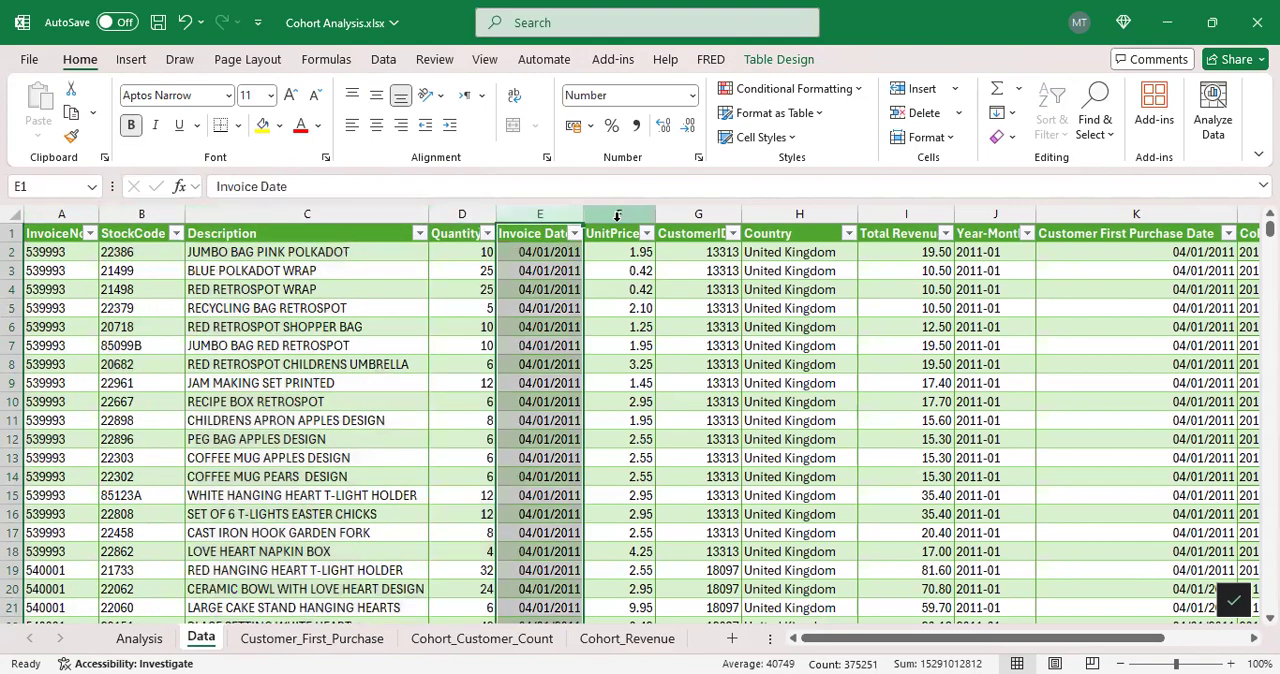
pyautogui.click(617, 216)
pyautogui.click(717, 214)
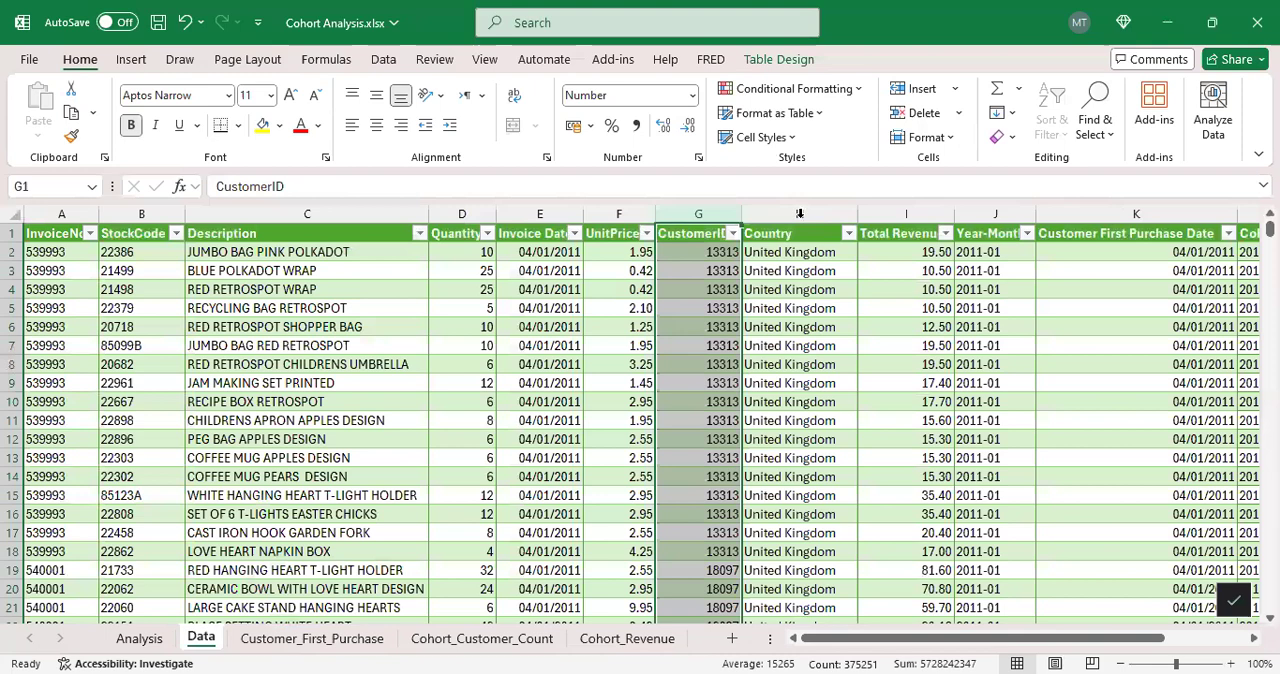
pyautogui.moveTo(869, 639); pyautogui.dragTo(951, 639)
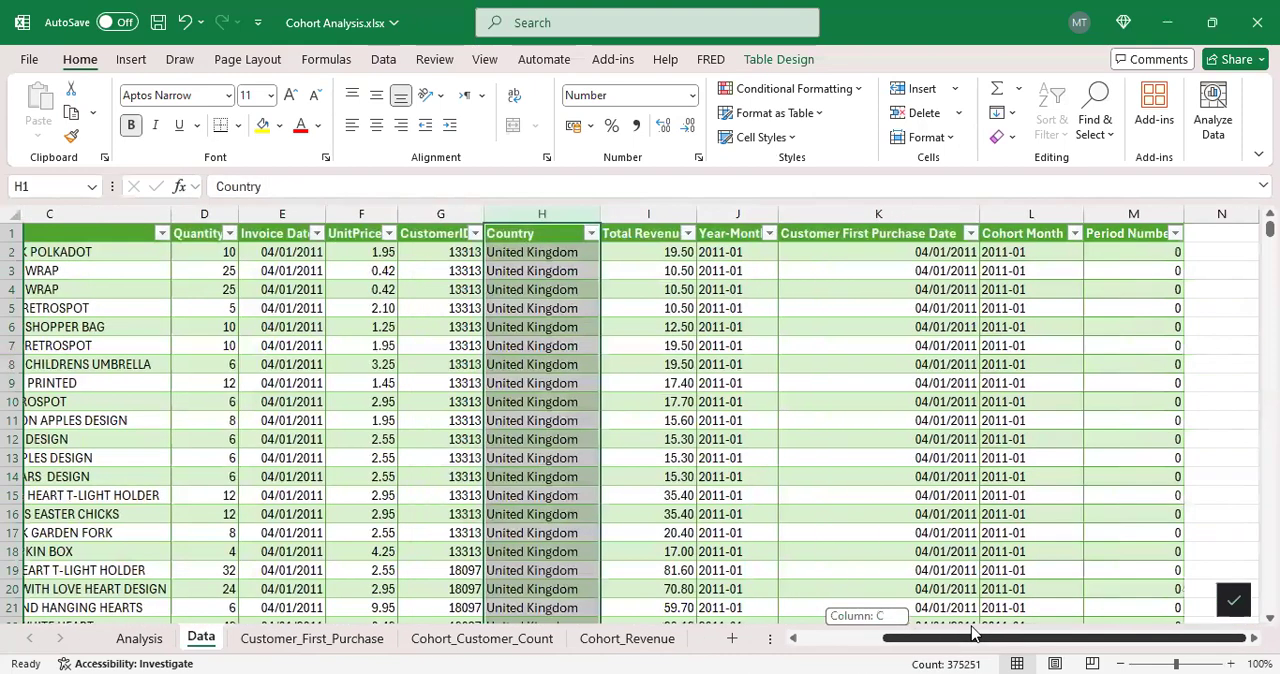
# Step: Examine the Total Revenue value in the first data row together with its Quantity and UnitPrice
pyautogui.click(662, 252)
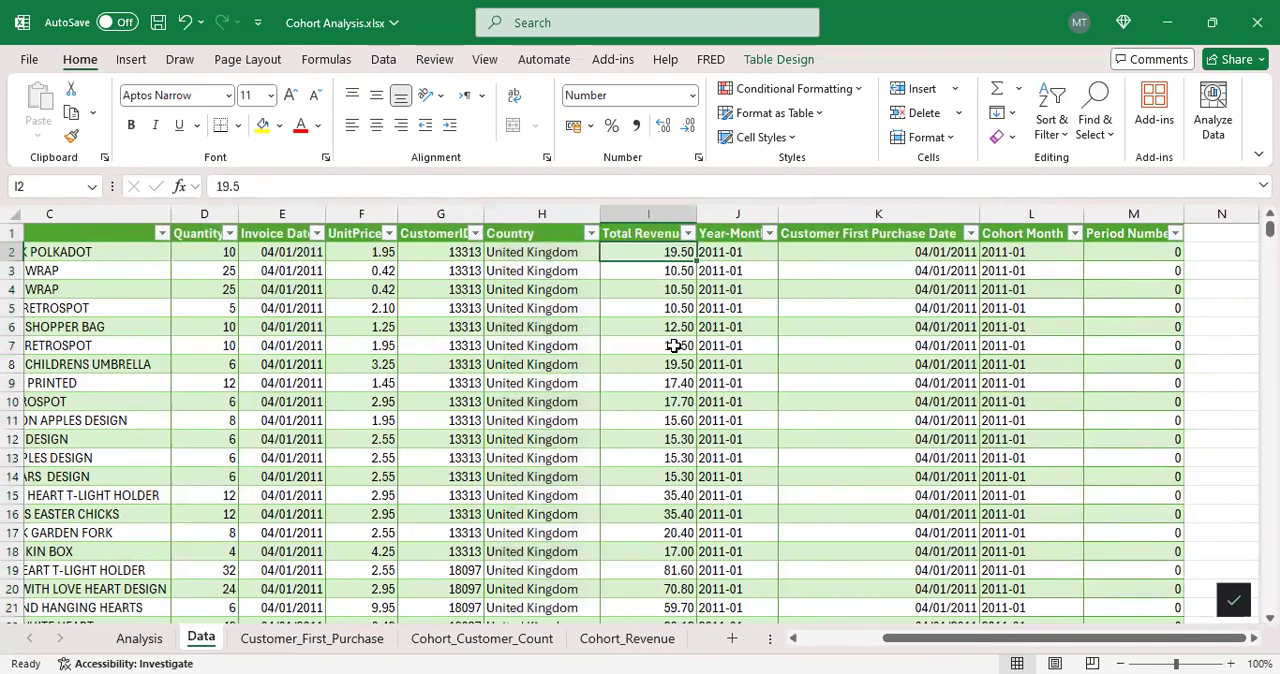
pyautogui.click(215, 250)
pyautogui.click(388, 253)
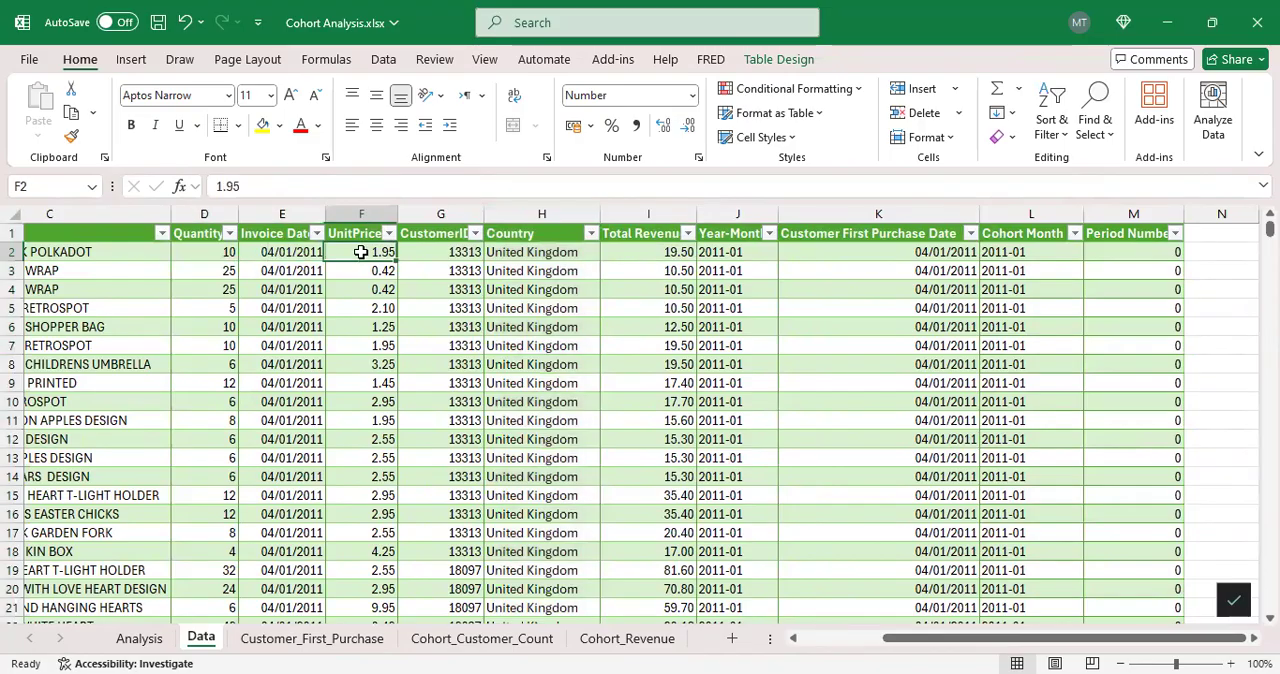
# Step: Inspect the Year-Month formula in J2 and the Invoice Date cell it refers to
pyautogui.click(736, 254)
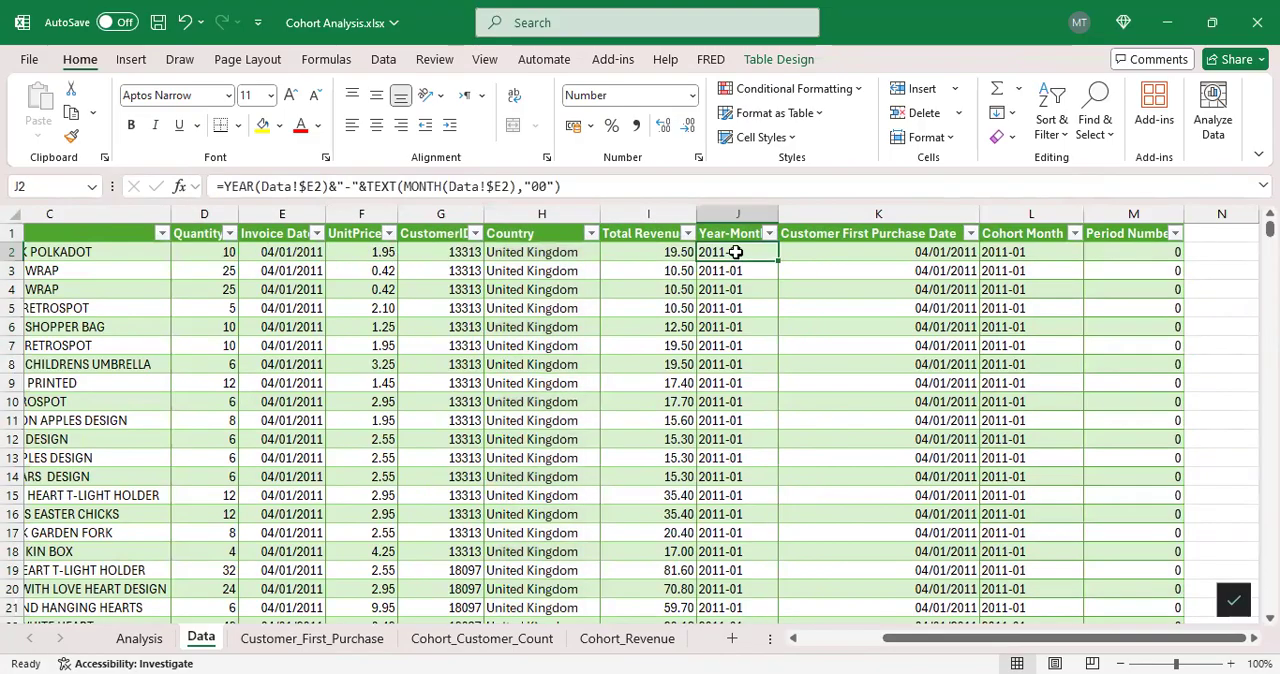
pyautogui.click(257, 250)
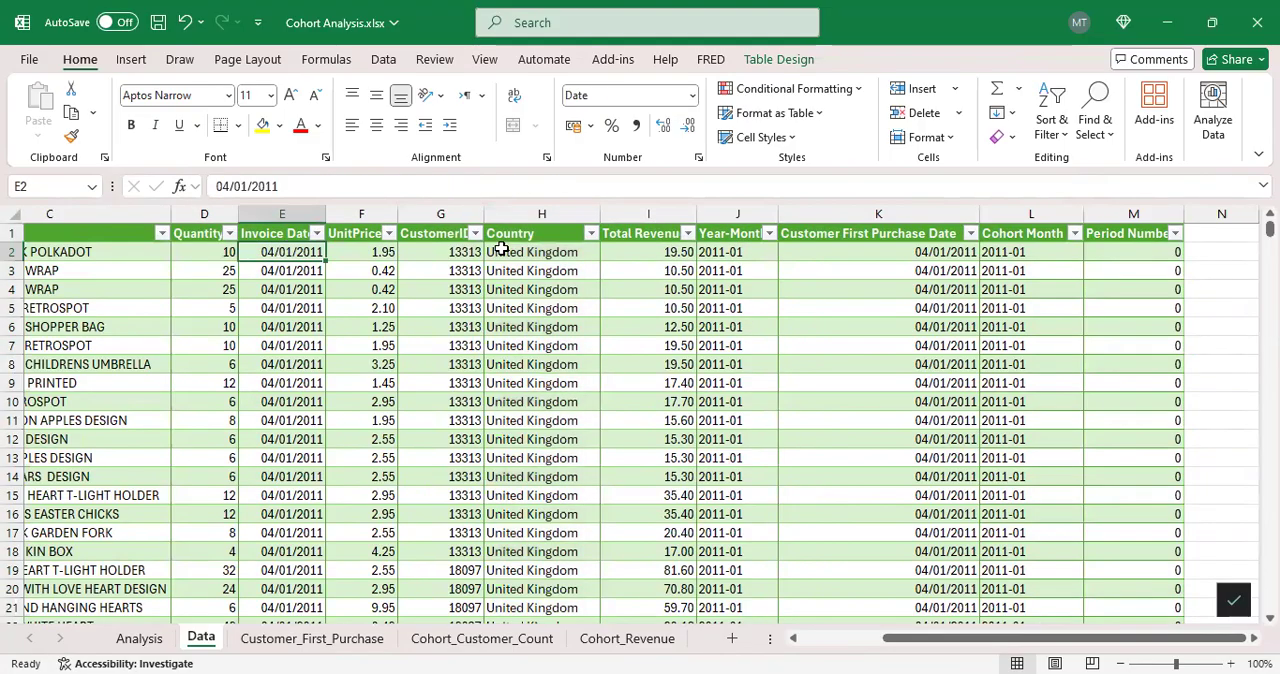
pyautogui.click(720, 253)
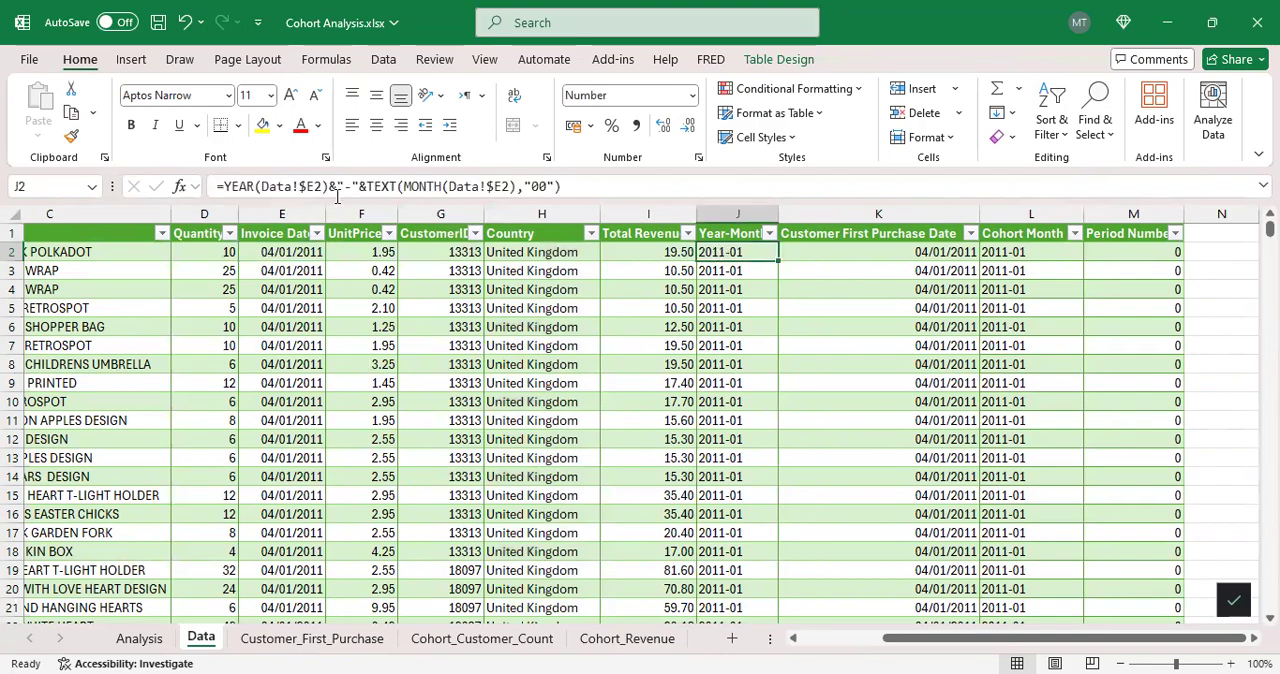
pyautogui.click(283, 190)
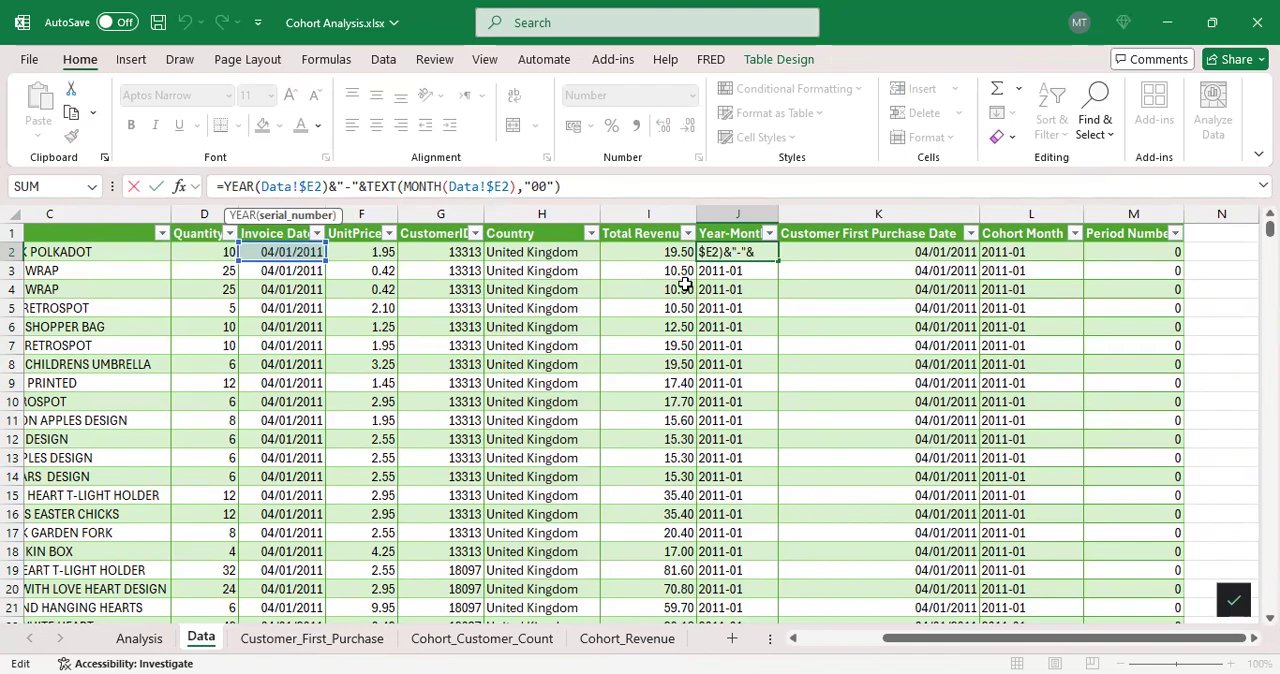
pyautogui.press('Escape')
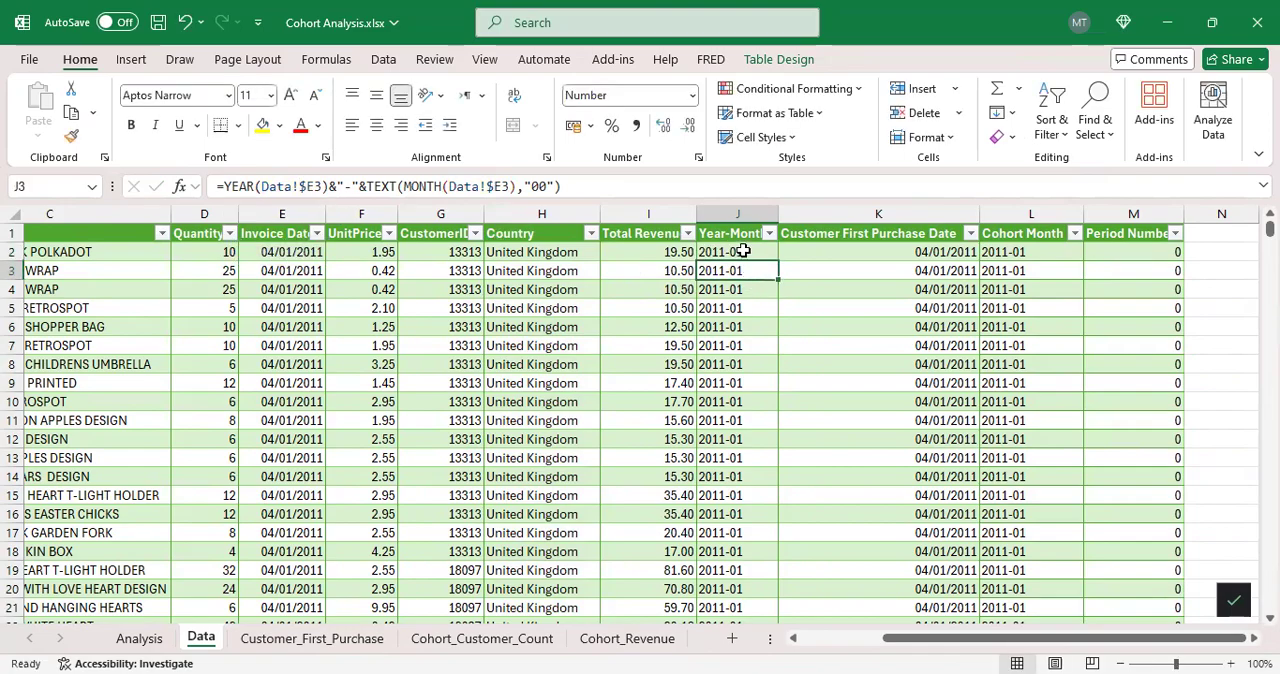
pyautogui.scroll(-4, 763, 288)
pyautogui.scroll(4, 763, 288)
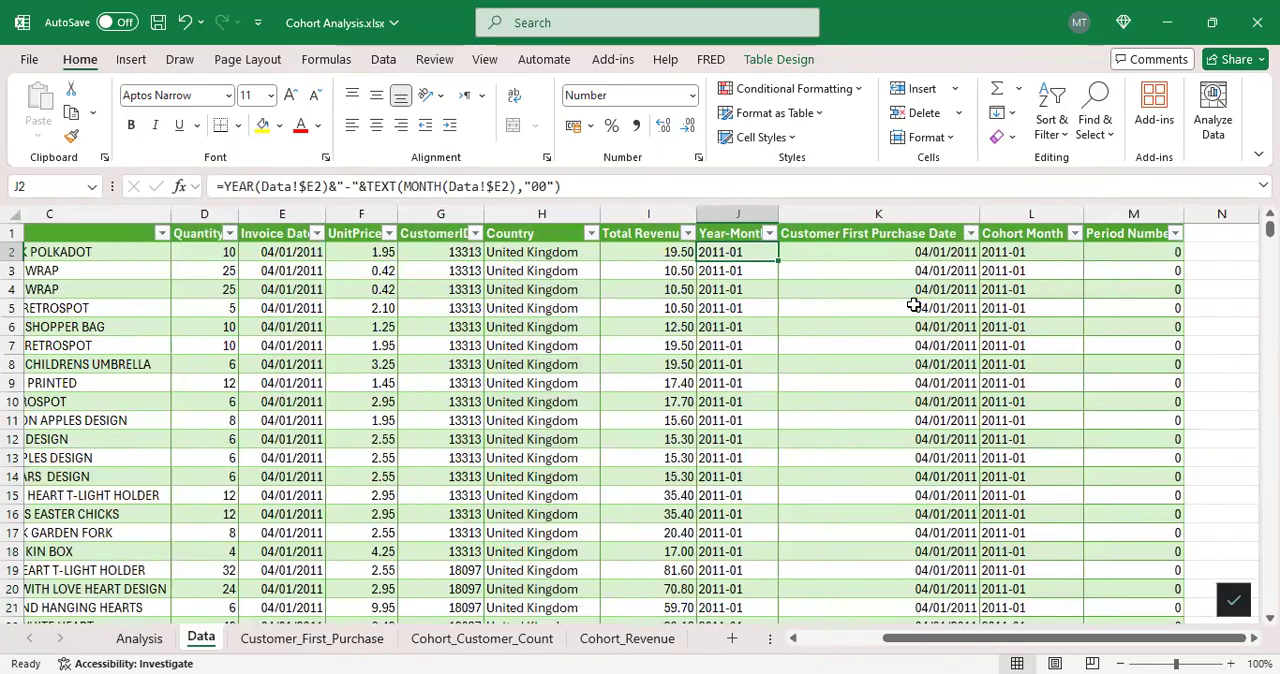
# Step: Inspect the Customer First Purchase Date lookup in K2 and the pivot table fields on the Customer_First_Purchase sheet
pyautogui.click(882, 258)
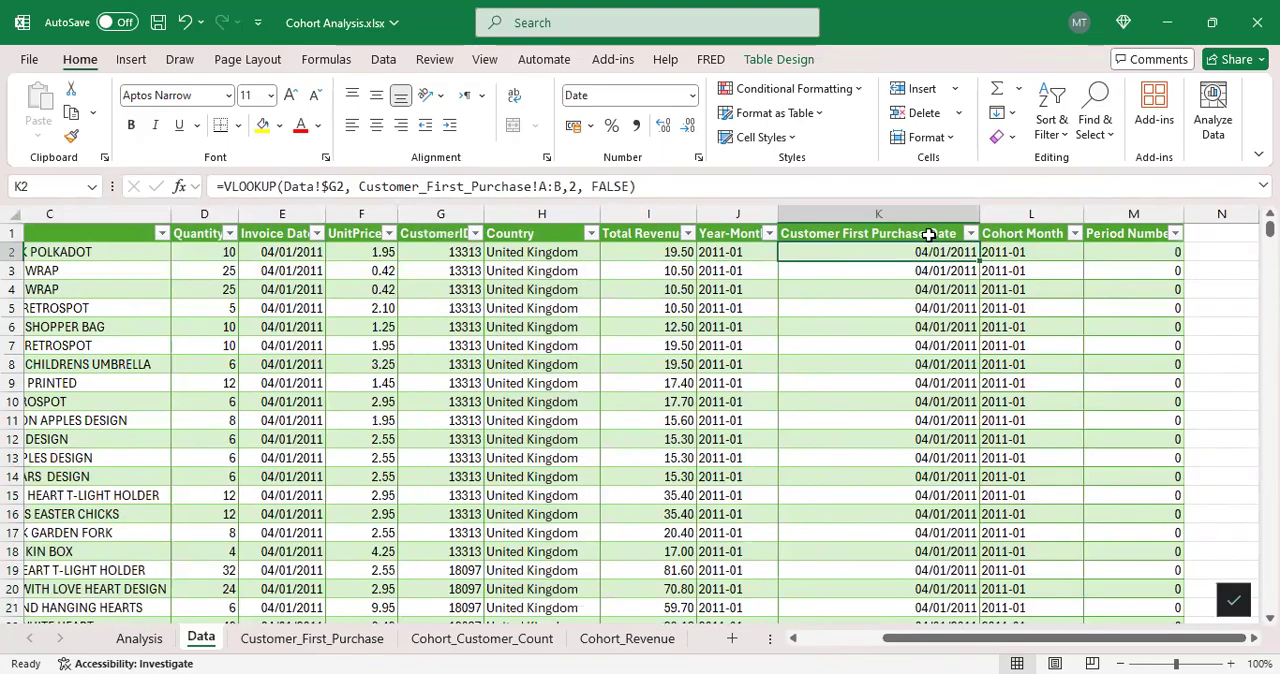
pyautogui.click(345, 640)
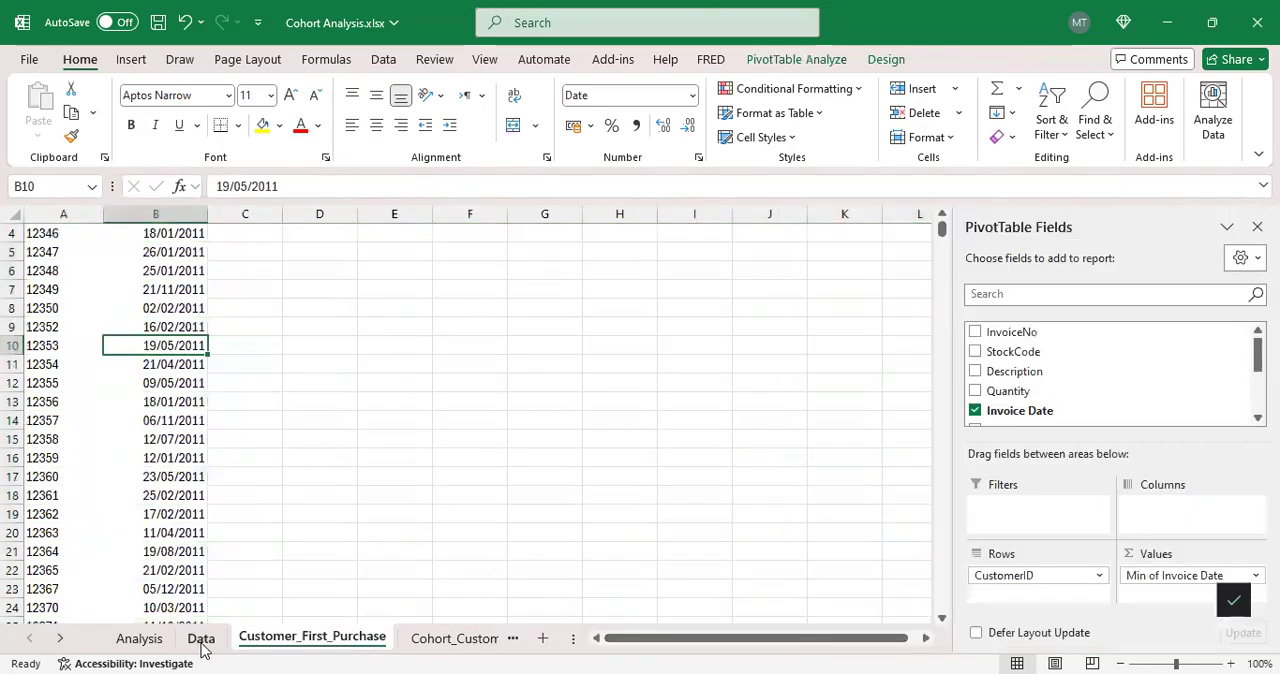
pyautogui.click(201, 638)
pyautogui.click(281, 640)
pyautogui.scroll(-2, 1050, 400)
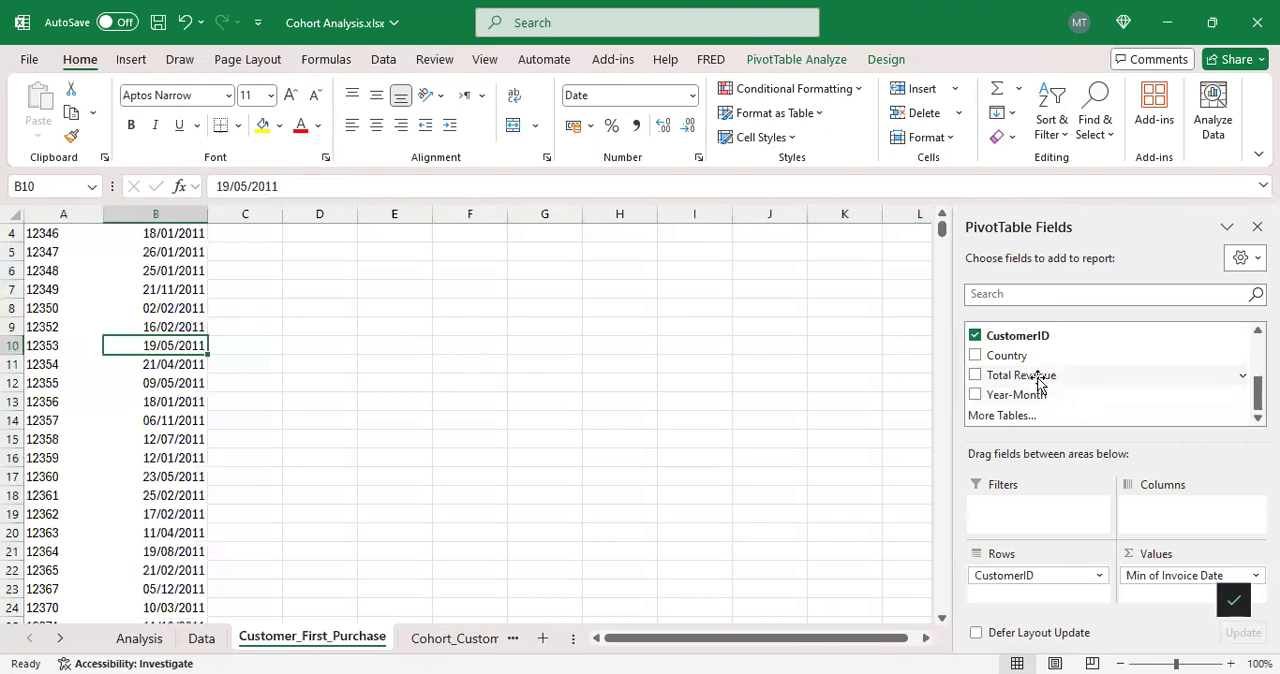
pyautogui.scroll(2, 1045, 368)
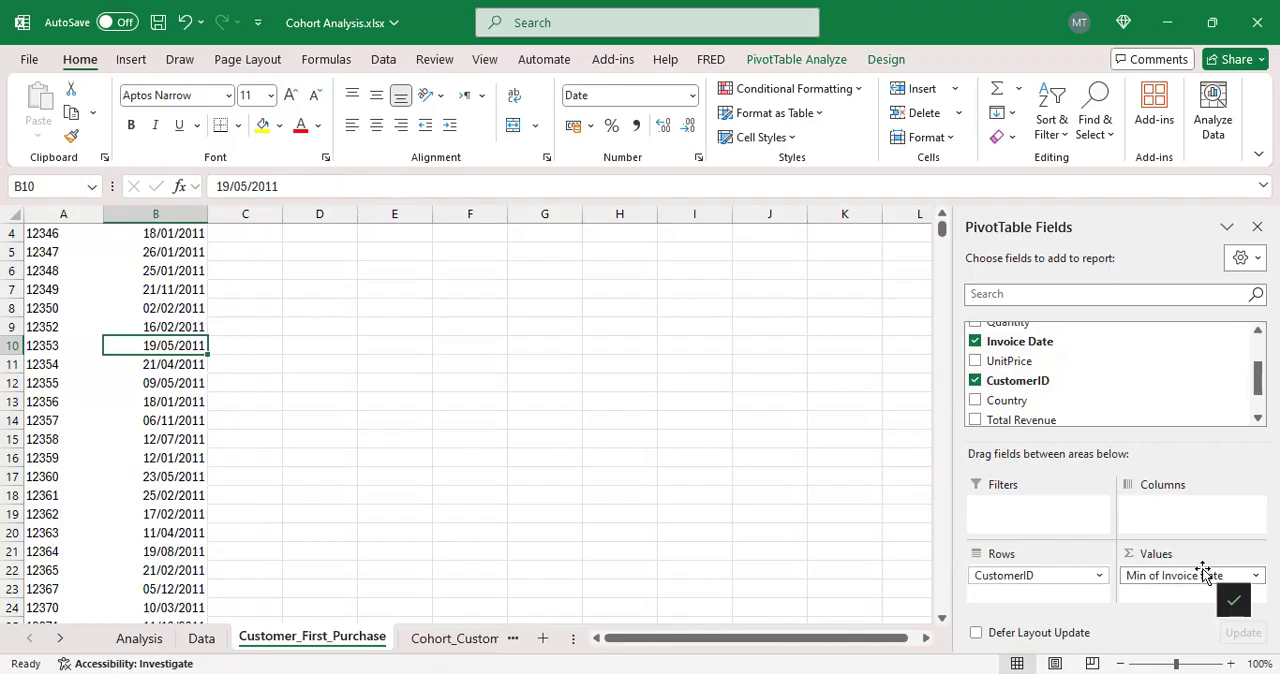
# Step: Compare the Customer First Purchase Date column on the Data sheet with its source pivot table on Customer_First_Purchase
pyautogui.click(203, 638)
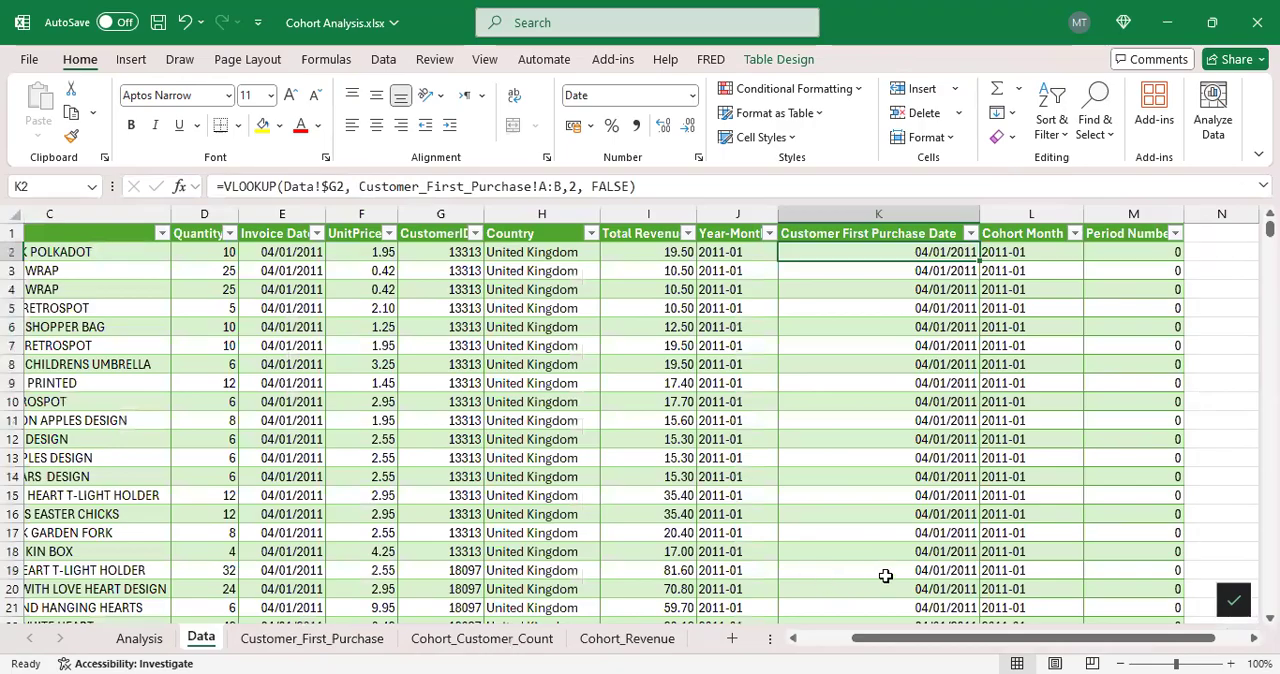
pyautogui.click(312, 638)
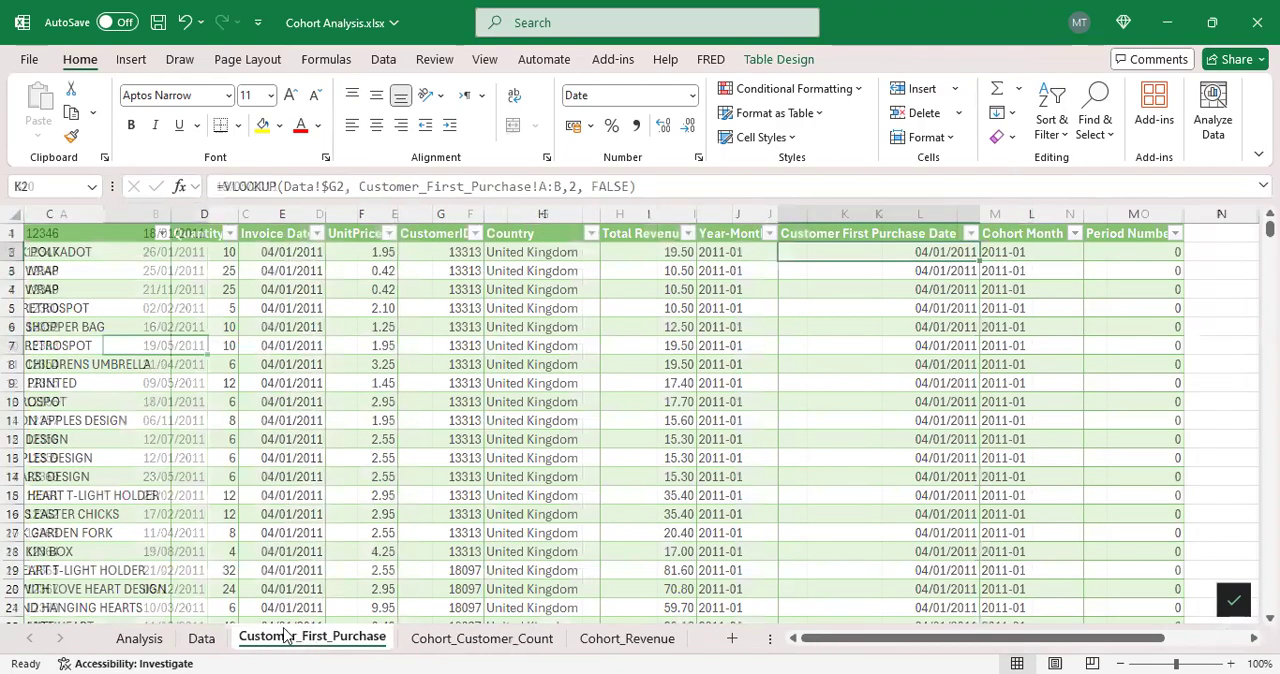
pyautogui.click(203, 638)
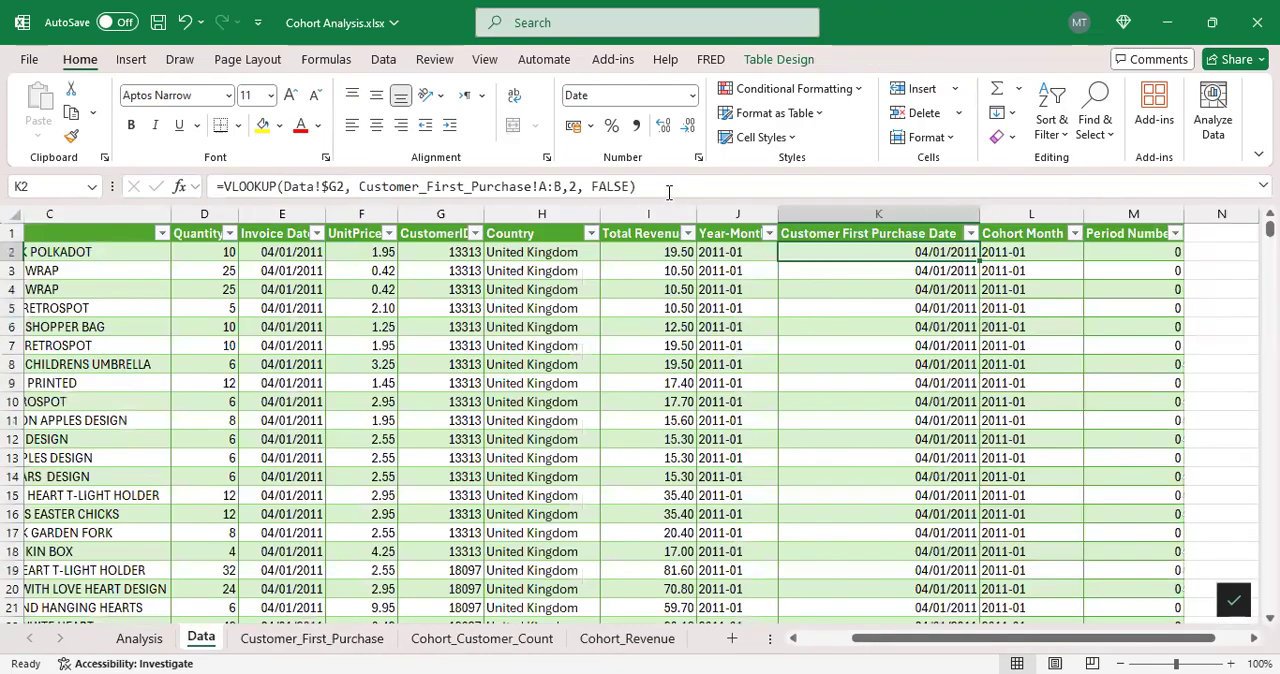
pyautogui.scroll(-1, 915, 412)
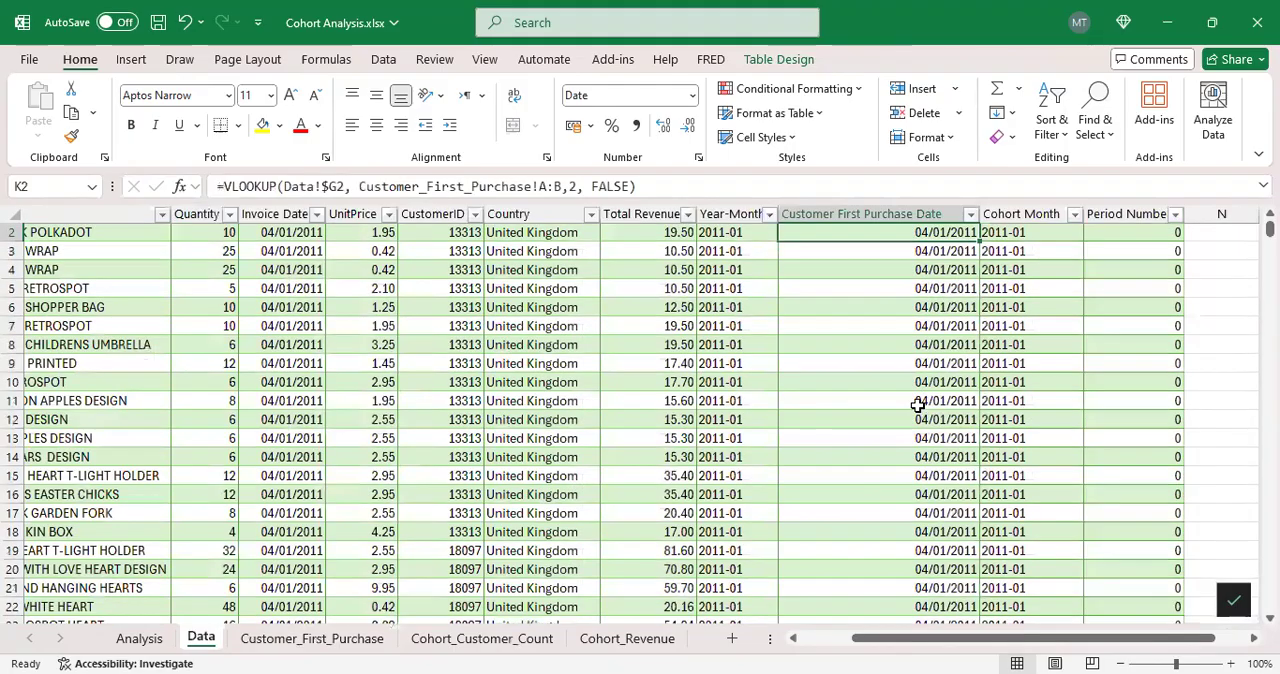
pyautogui.scroll(1, 818, 340)
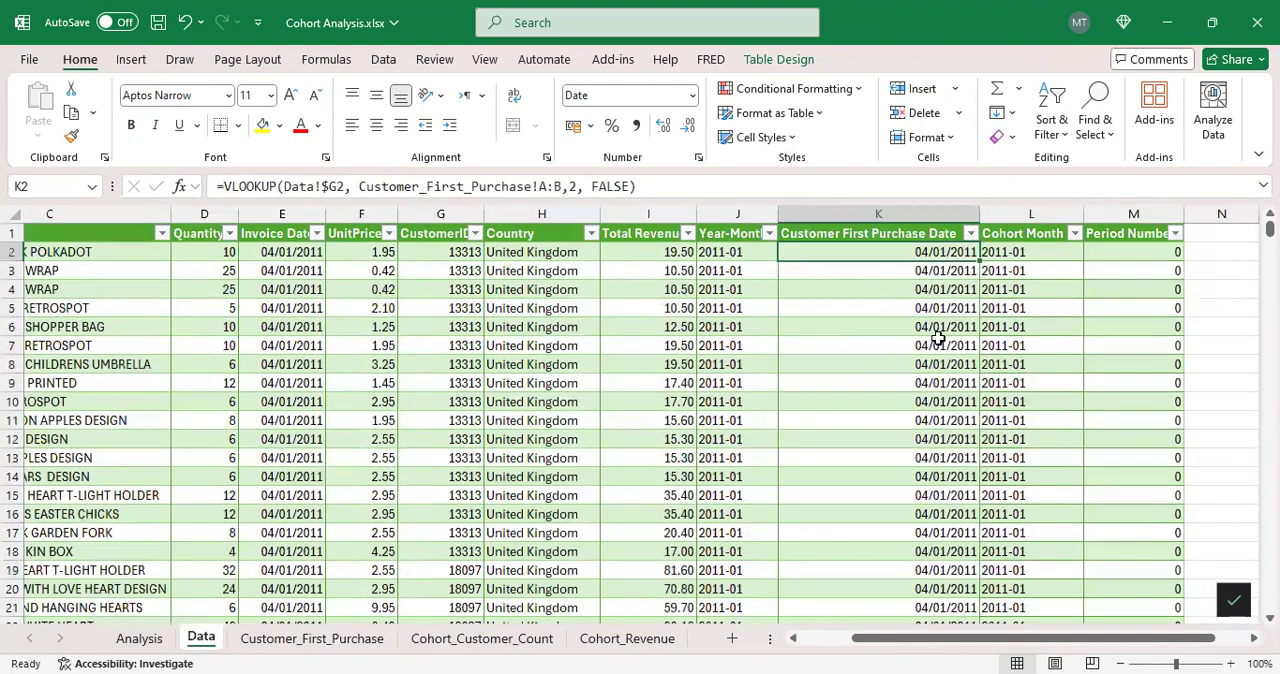
# Step: Inspect the Cohort Month formula in L2 and compare it with the Year-Month formula in J2
pyautogui.moveTo(937, 638); pyautogui.dragTo(960, 637)
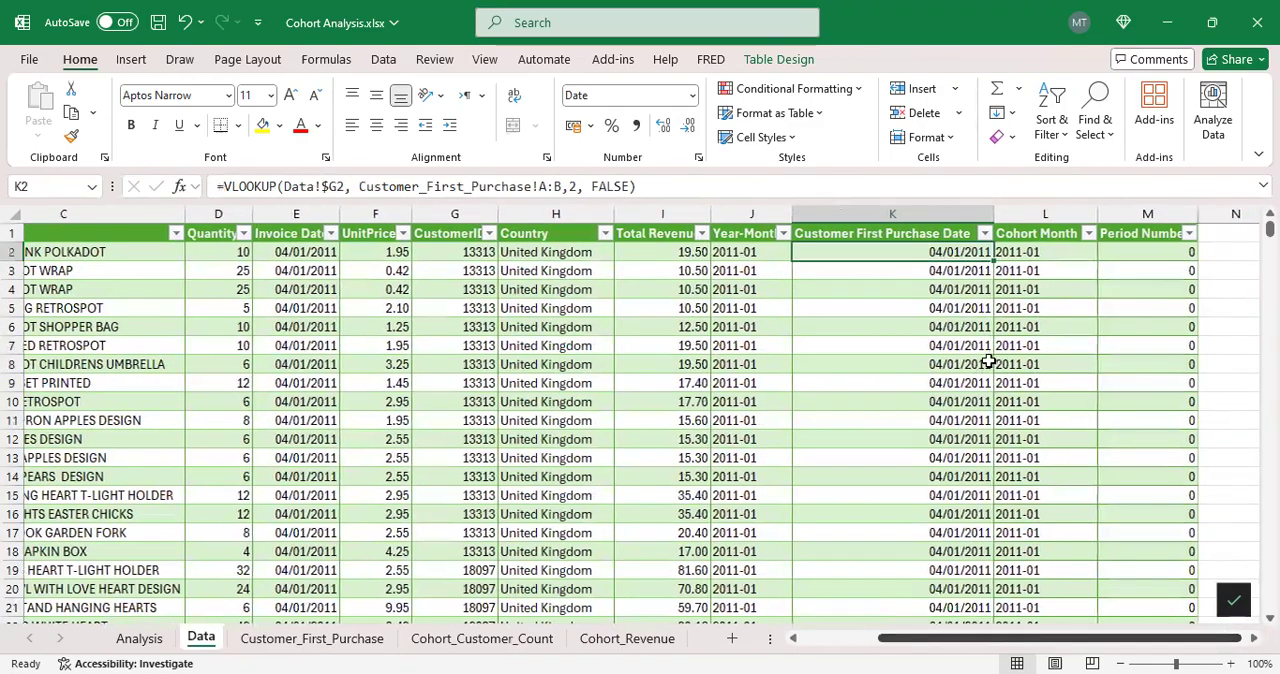
pyautogui.click(1049, 257)
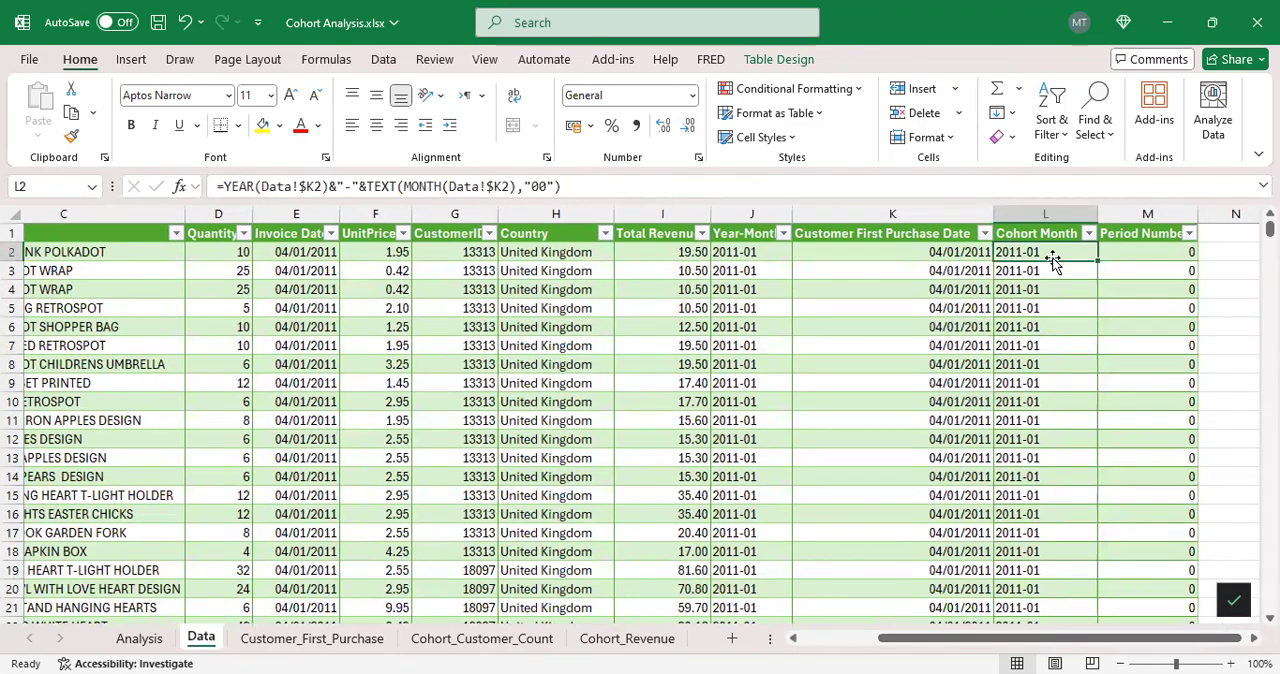
pyautogui.click(774, 250)
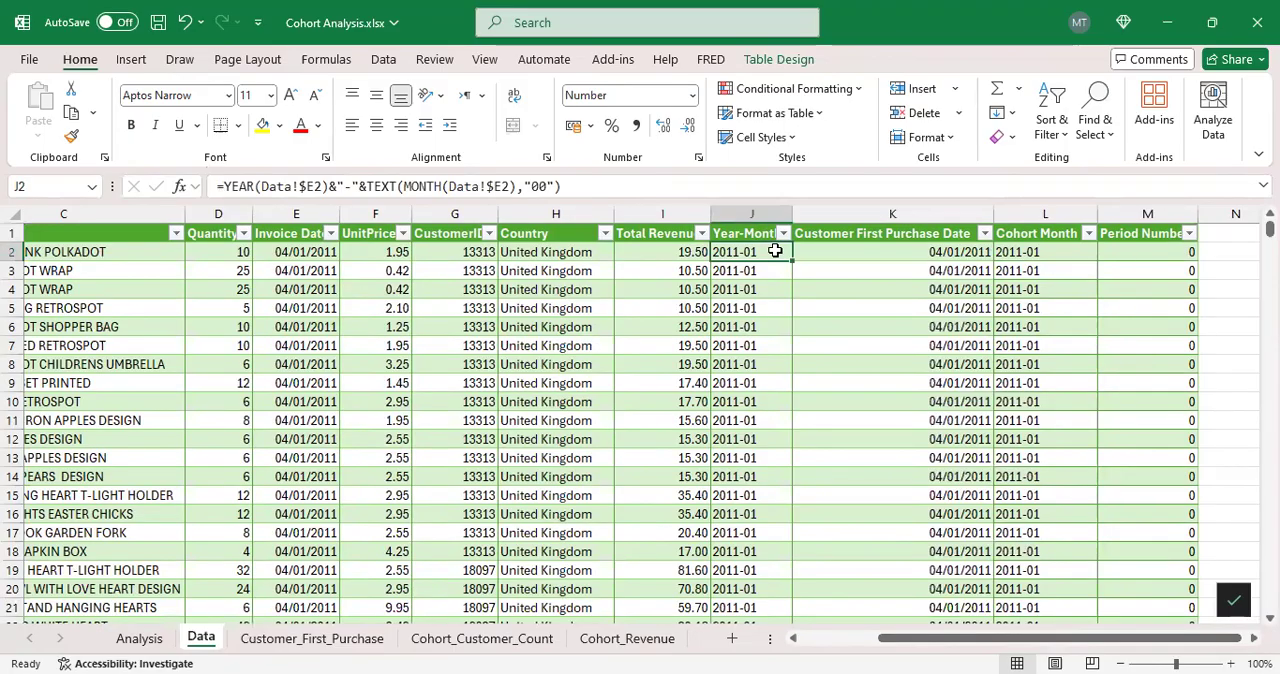
pyautogui.click(1031, 252)
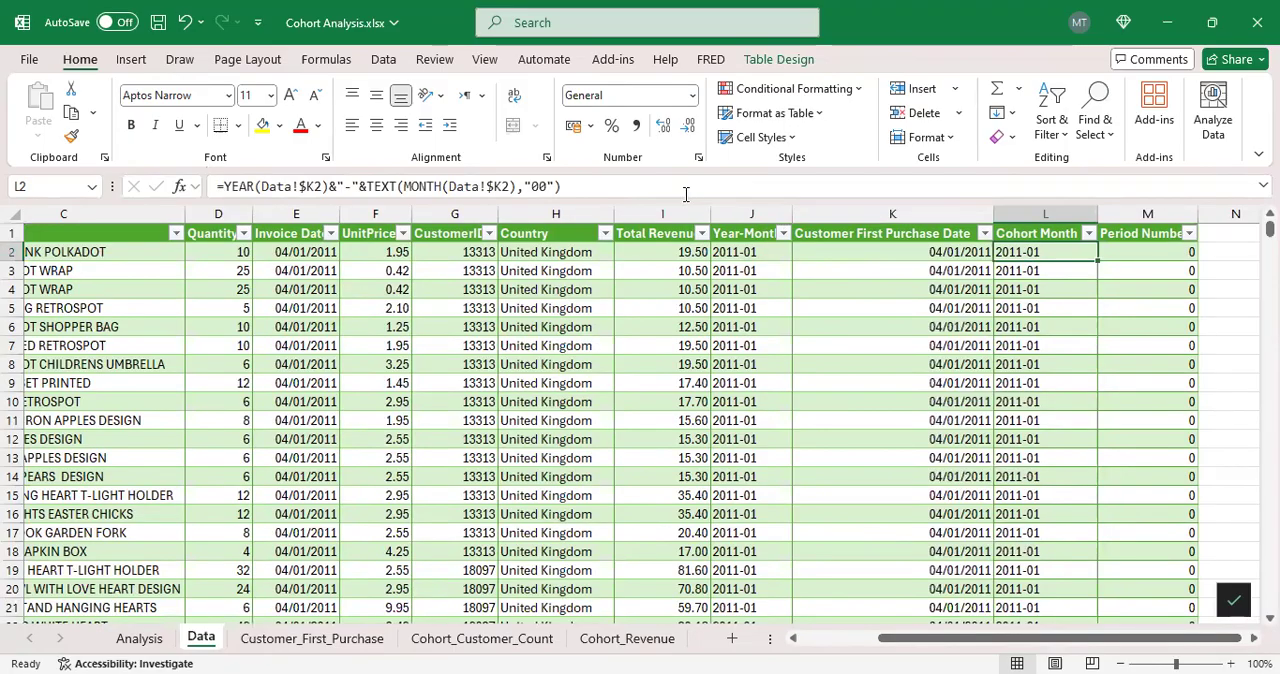
pyautogui.click(686, 194)
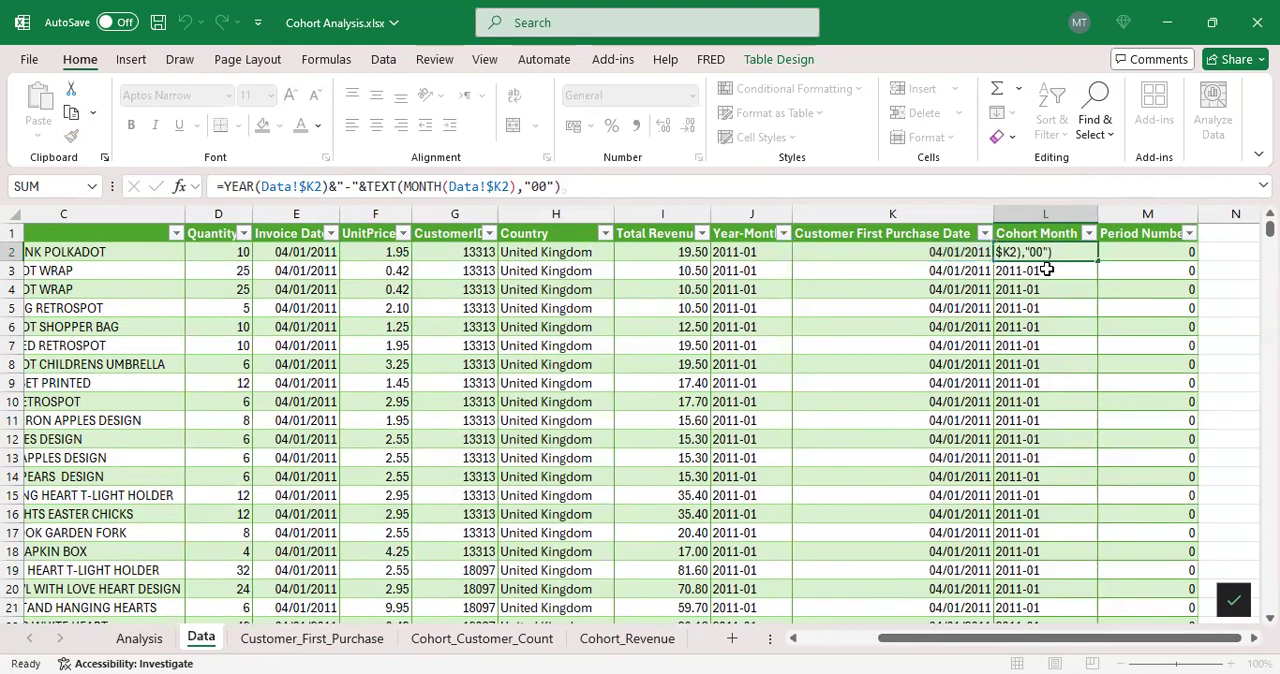
pyautogui.press('Return')
# Step: Examine the Period Number column and its formula in cell M2 on the Data sheet
pyautogui.click(1153, 256)
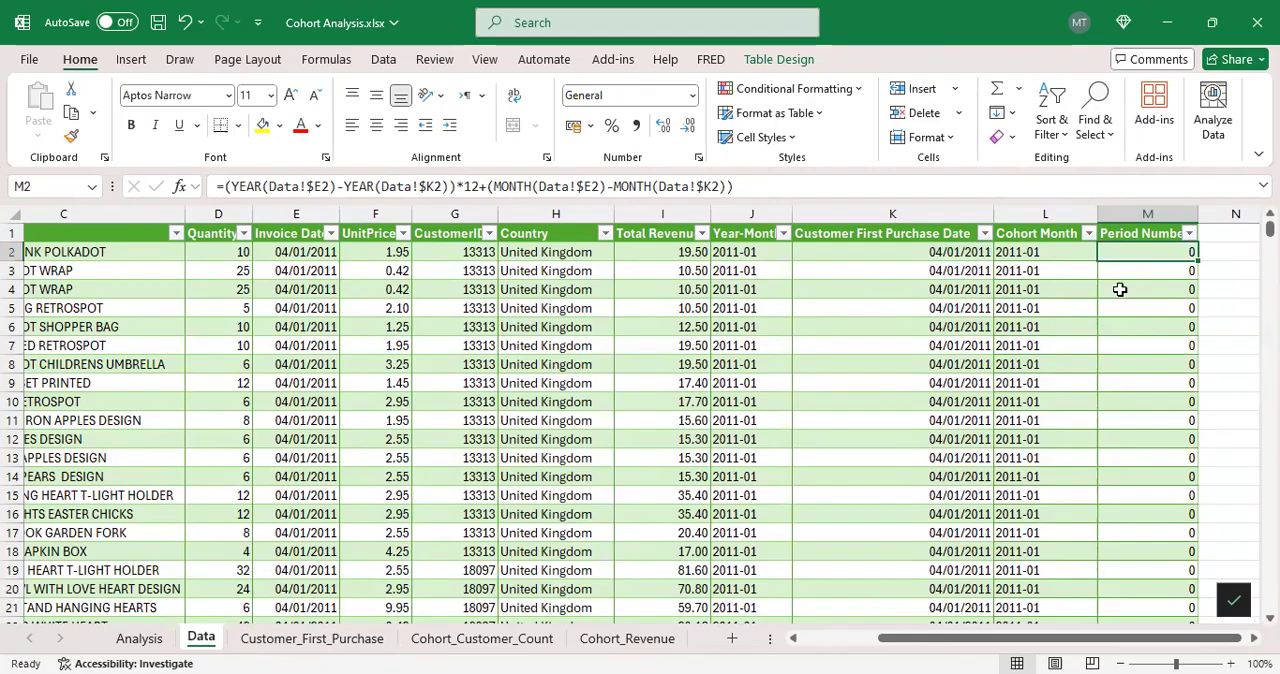
pyautogui.moveTo(1018, 640); pyautogui.dragTo(1028, 642)
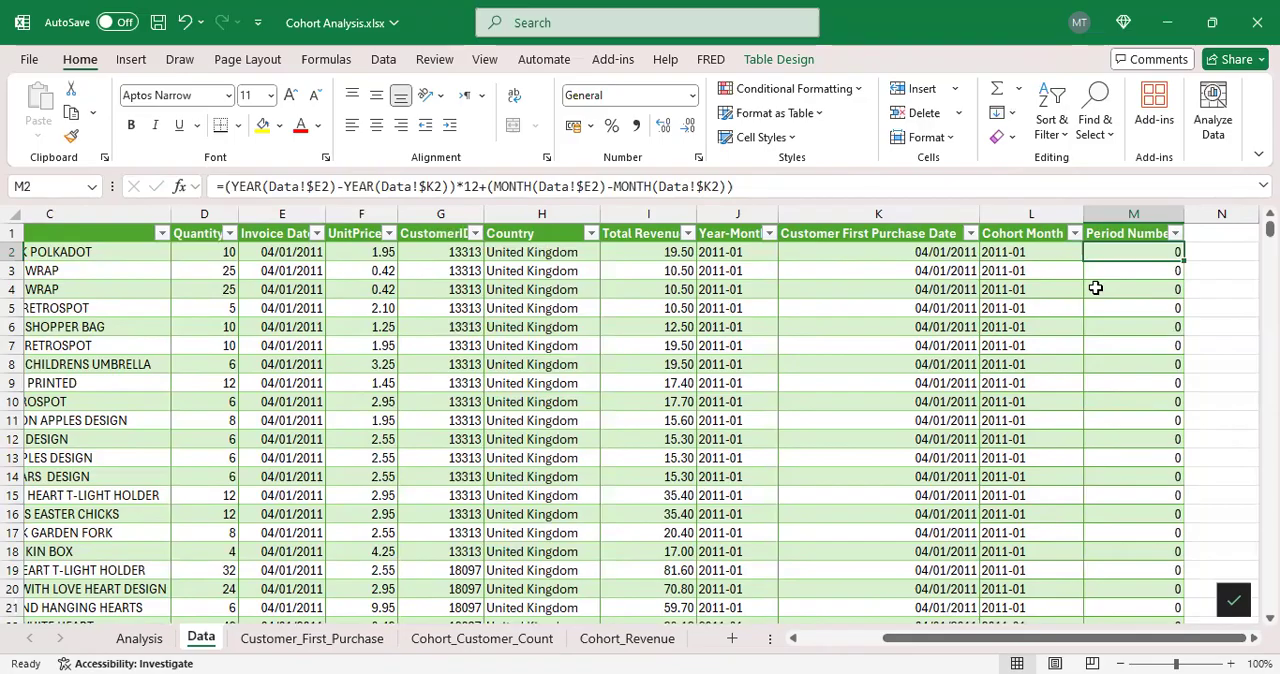
pyautogui.scroll(-1, 1079, 406)
pyautogui.scroll(1, 1080, 390)
pyautogui.click(1145, 213)
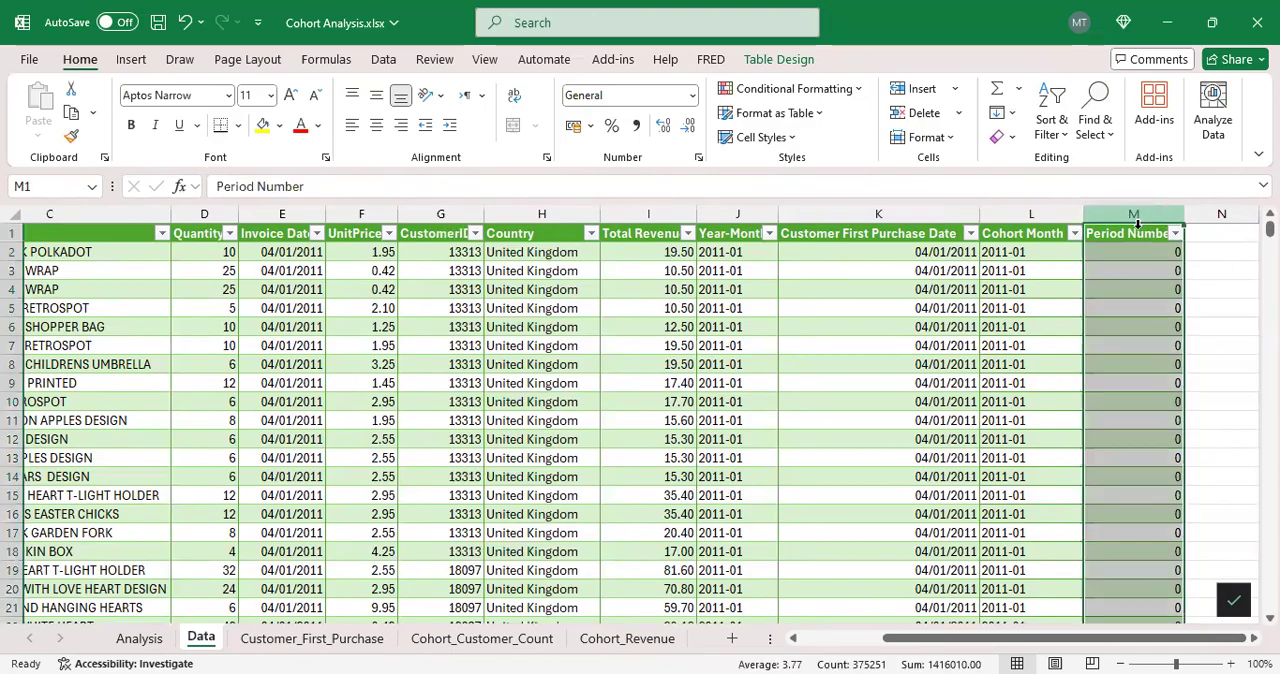
pyautogui.click(1123, 253)
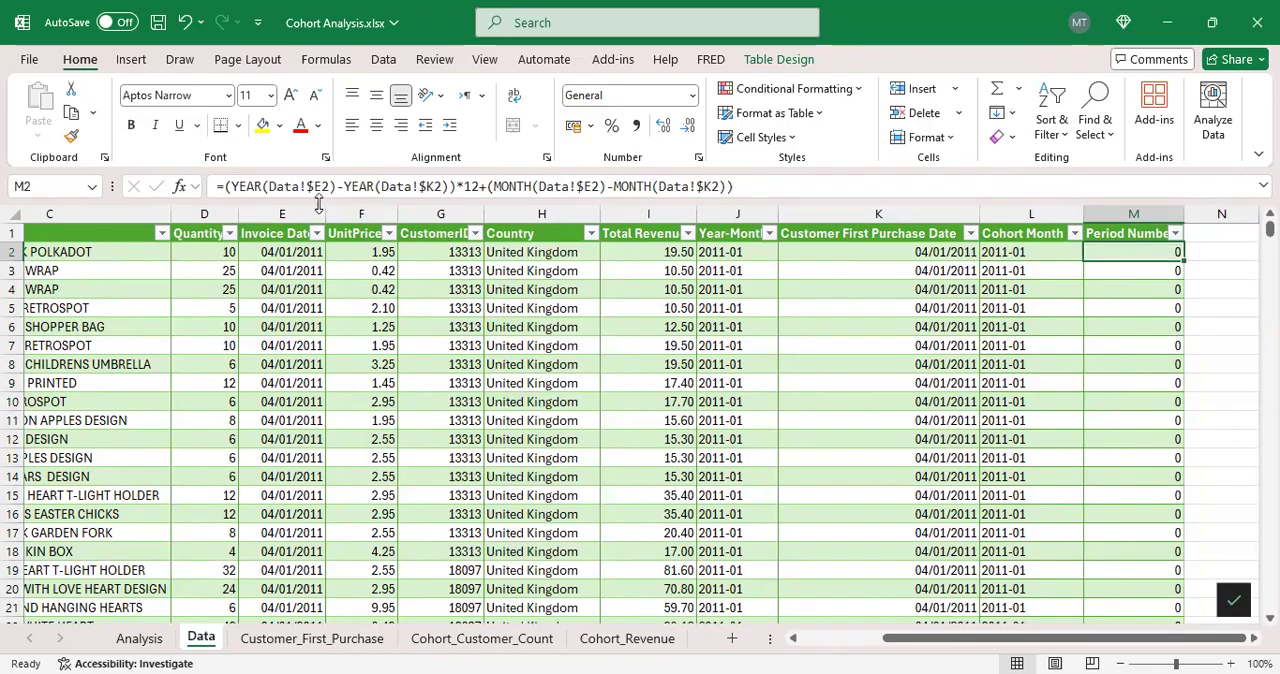
# Step: Trace the Invoice Date and Customer First Purchase Date references inside the Period Number formula in M2, leaving the formula unedited
pyautogui.click(411, 186)
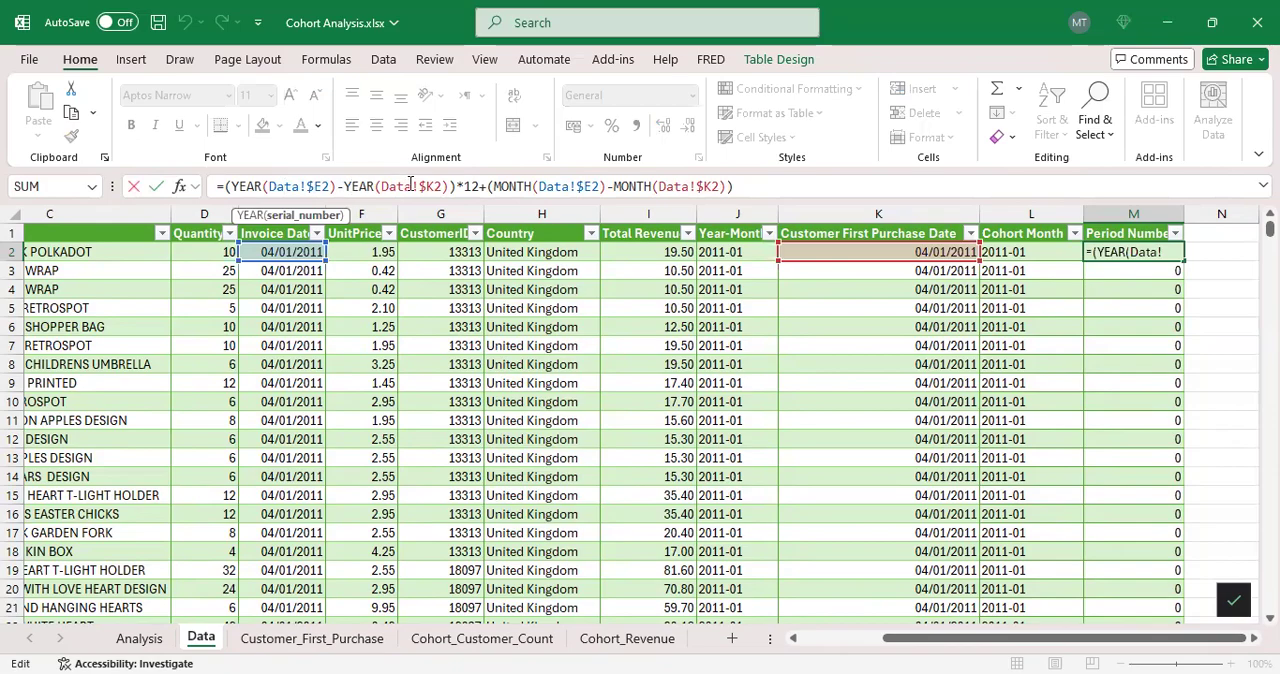
pyautogui.doubleClick(323, 186)
pyautogui.click(329, 186)
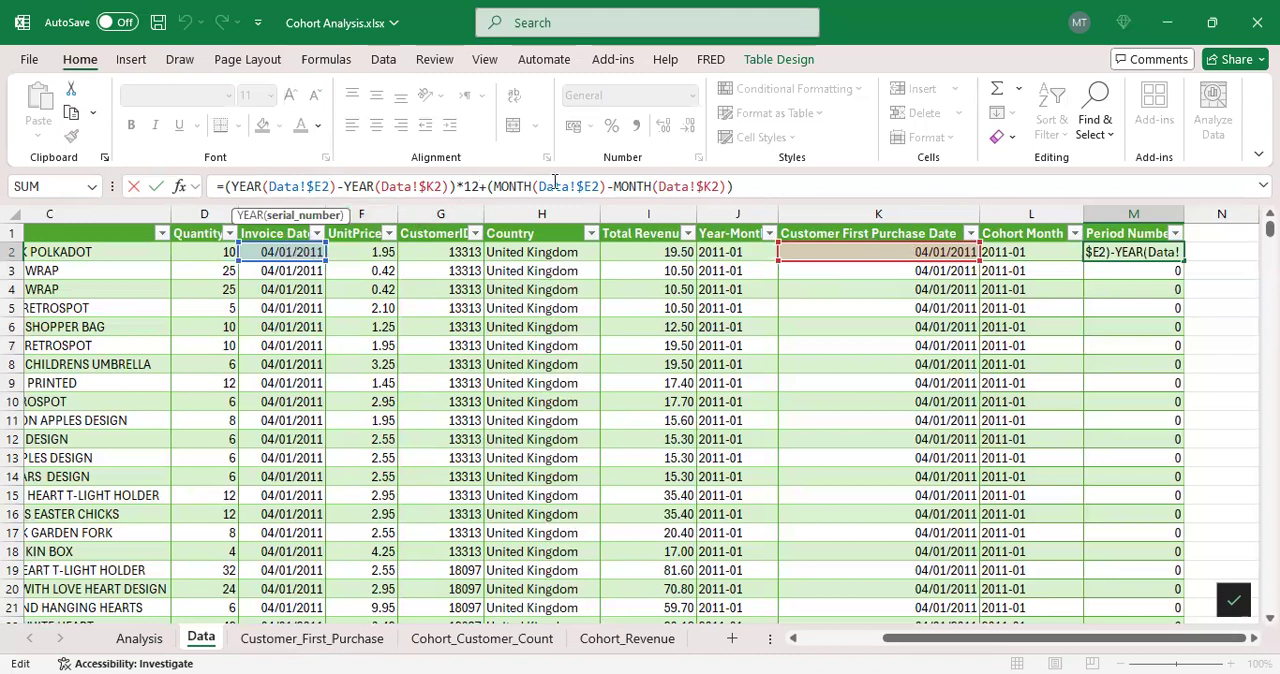
pyautogui.click(726, 186)
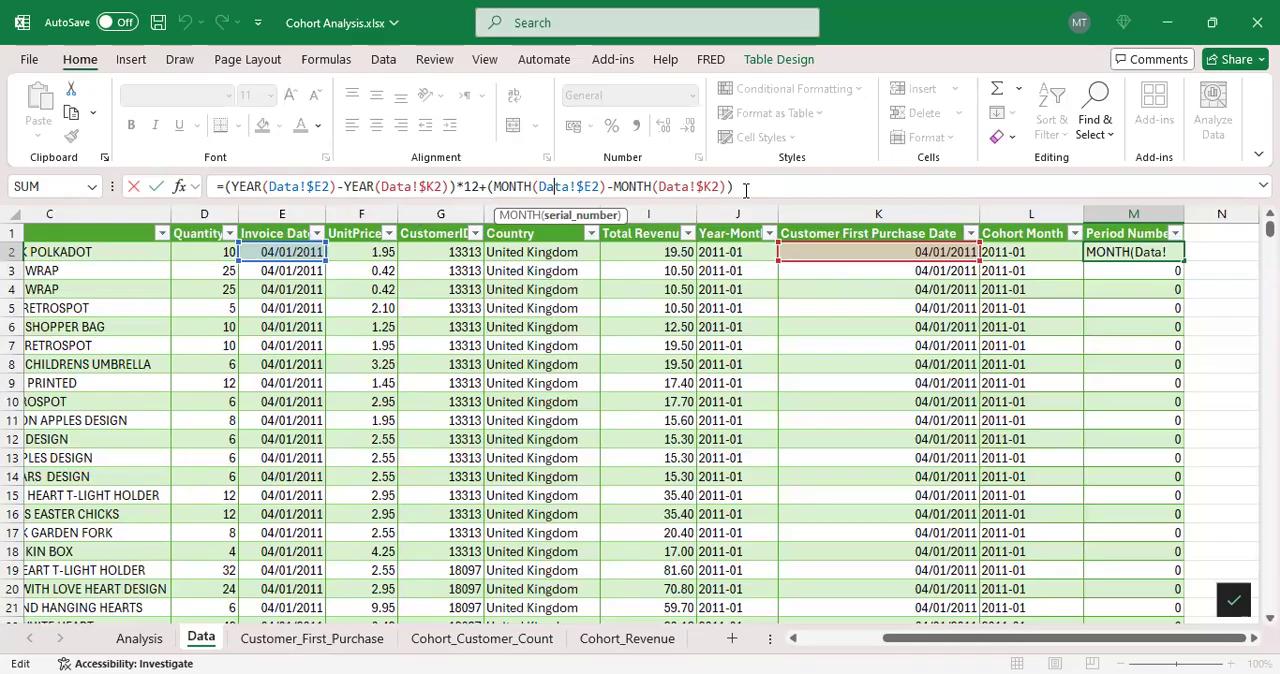
pyautogui.click(1141, 269)
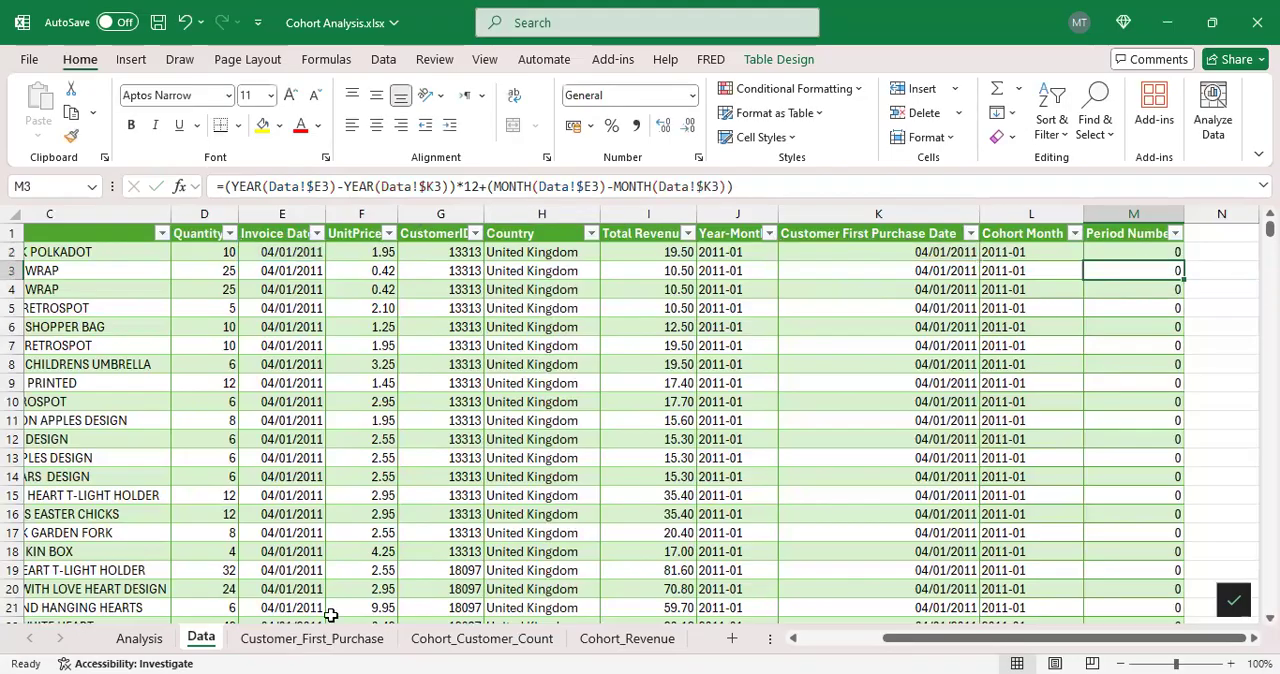
# Step: Compare the Customer Cohort table on the Analysis sheet with its pivot table on Cohort_Customer_Count, and glance over the retention and revenue tables
pyautogui.click(139, 638)
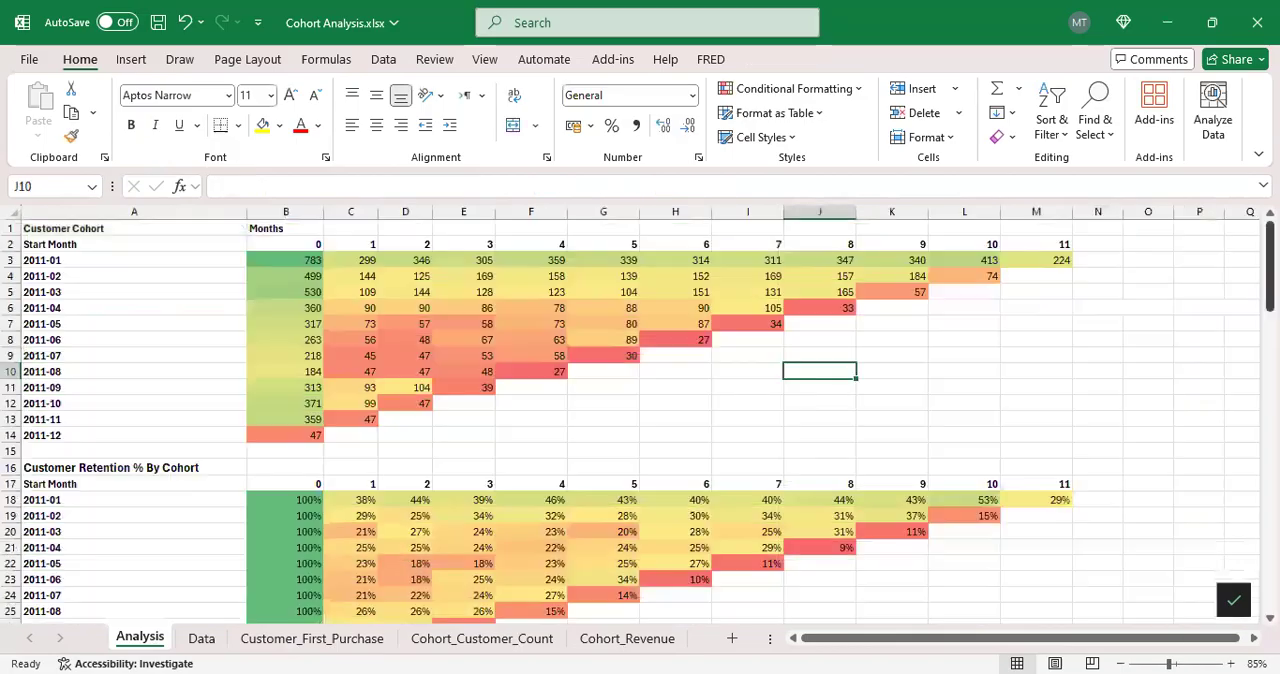
pyautogui.moveTo(1270, 262); pyautogui.dragTo(1270, 260)
pyautogui.moveTo(160, 262); pyautogui.dragTo(372, 268)
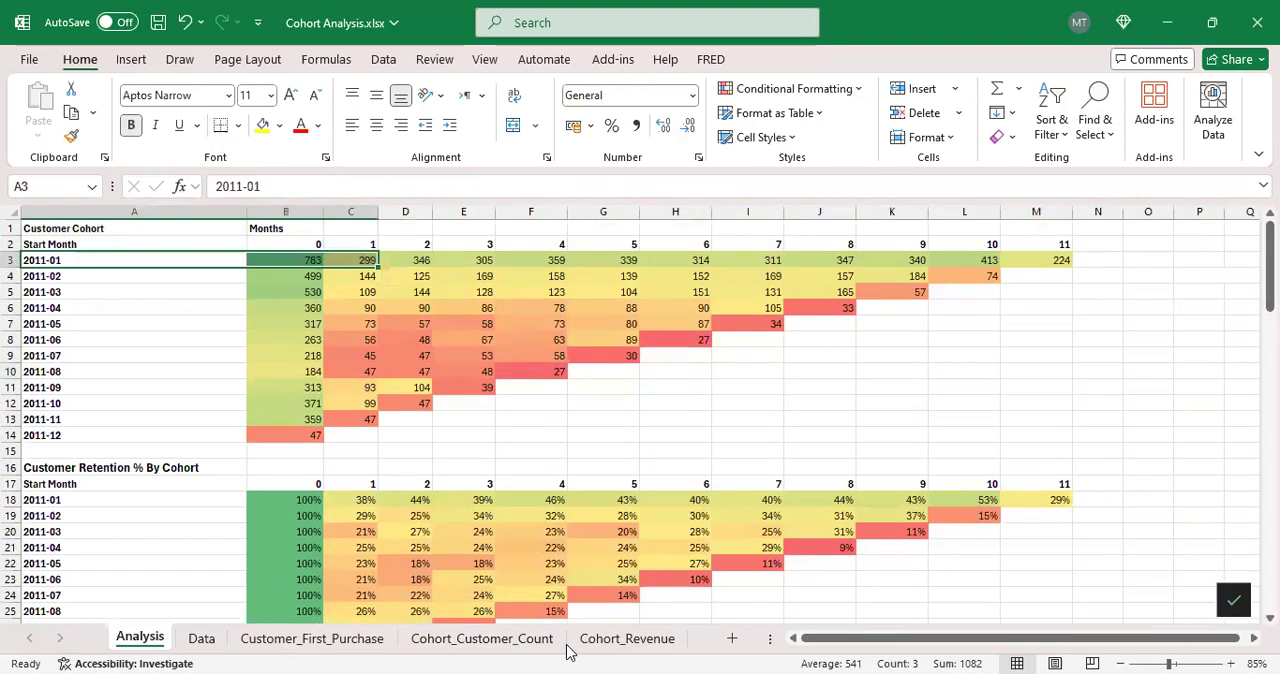
pyautogui.click(519, 638)
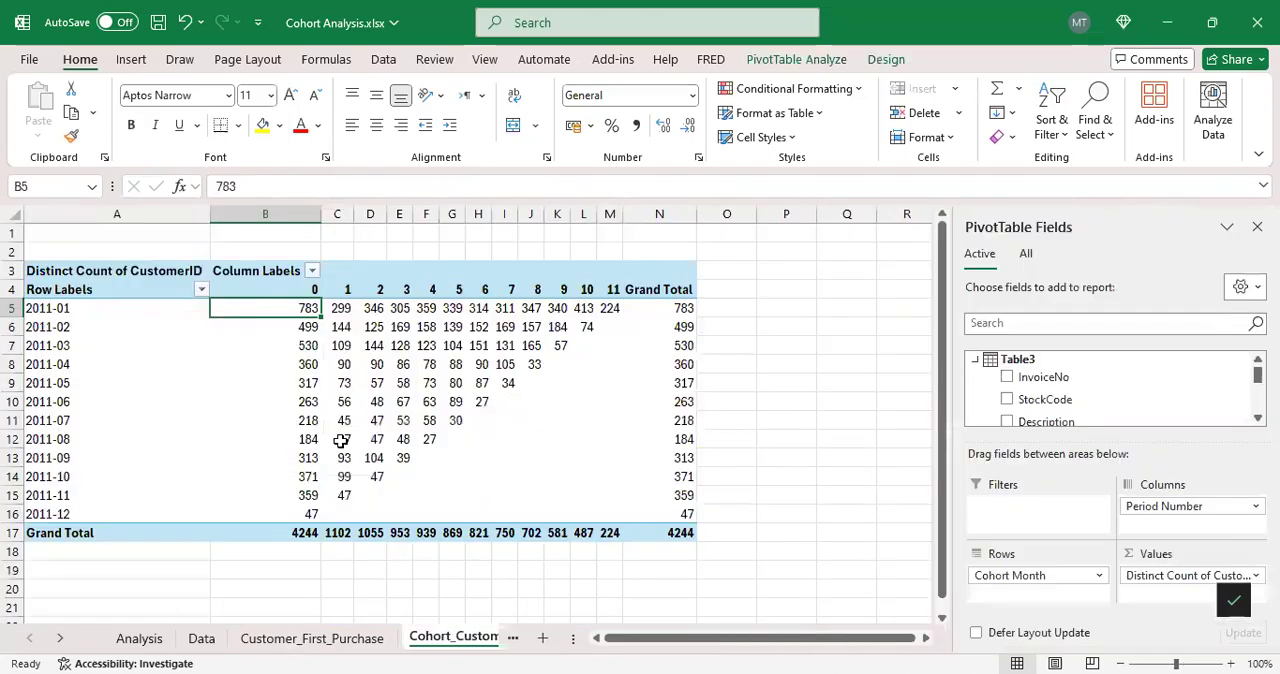
pyautogui.click(140, 638)
pyautogui.scroll(-7, 686, 351)
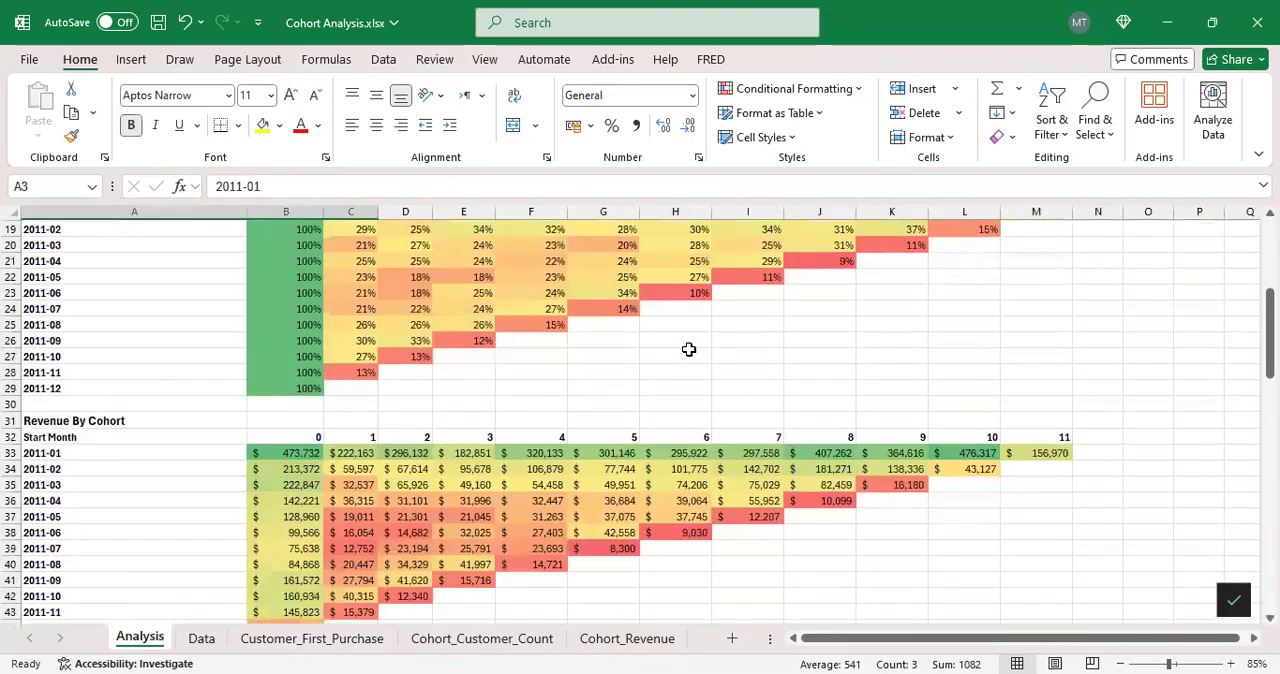
pyautogui.scroll(7, 691, 343)
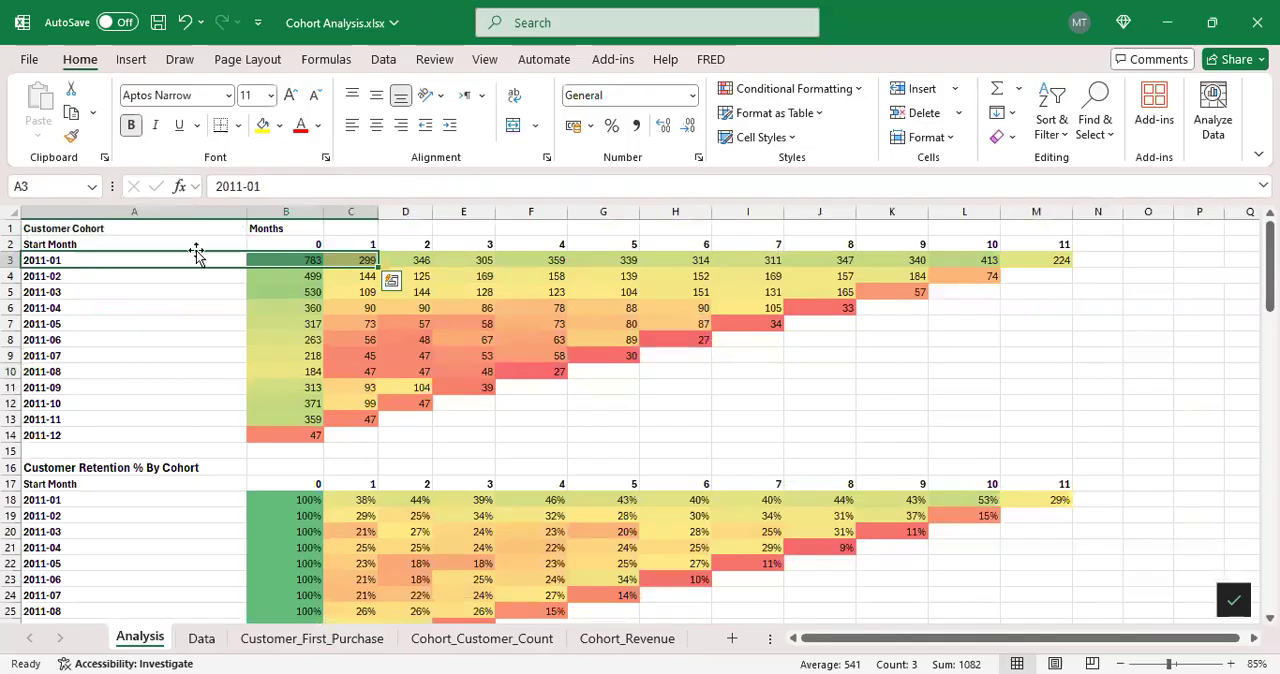
# Step: Examine the layout of the Customer Cohort table in A2:M14 and its Start Month rows, singling out 2011-01 and 2011-02
pyautogui.moveTo(143, 244); pyautogui.dragTo(1000, 429)
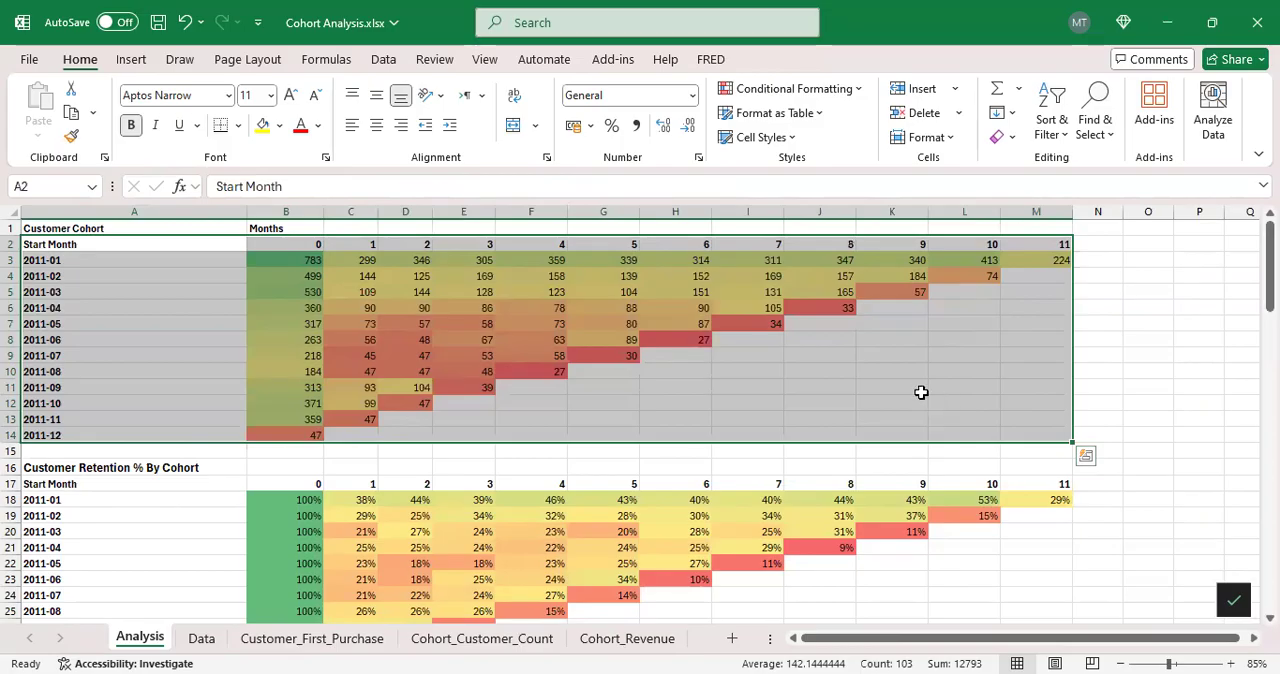
pyautogui.click(848, 368)
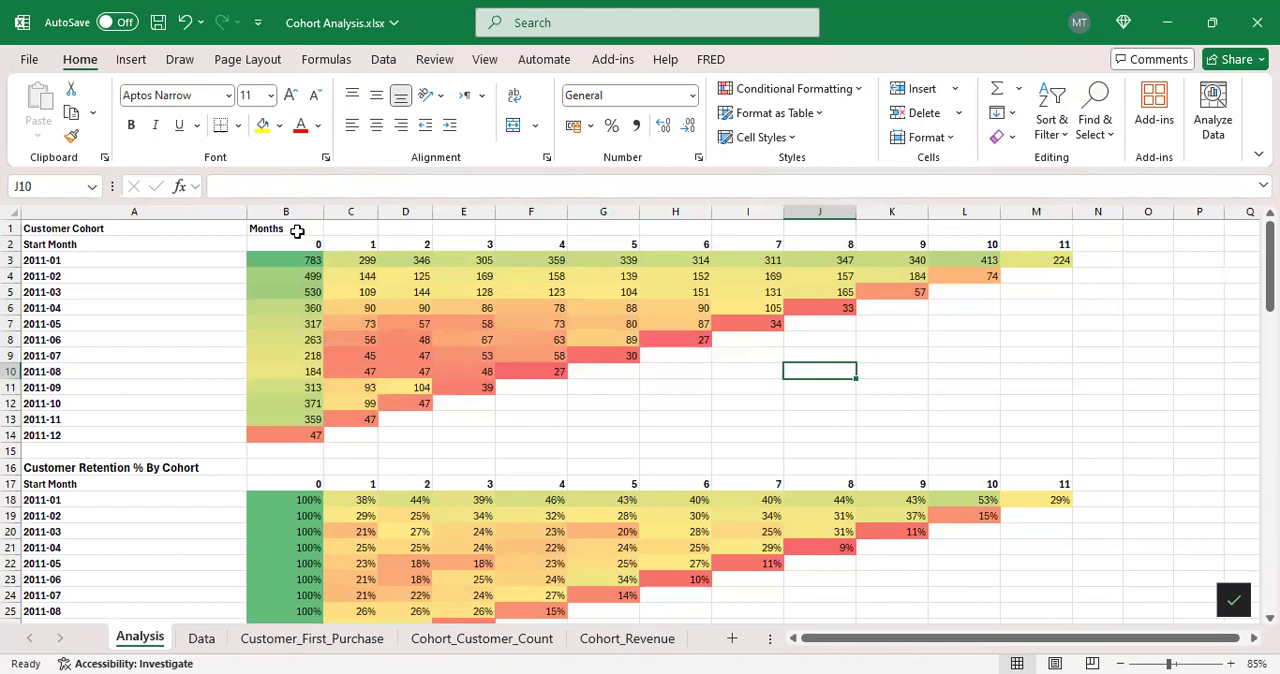
pyautogui.moveTo(151, 244); pyautogui.dragTo(150, 371)
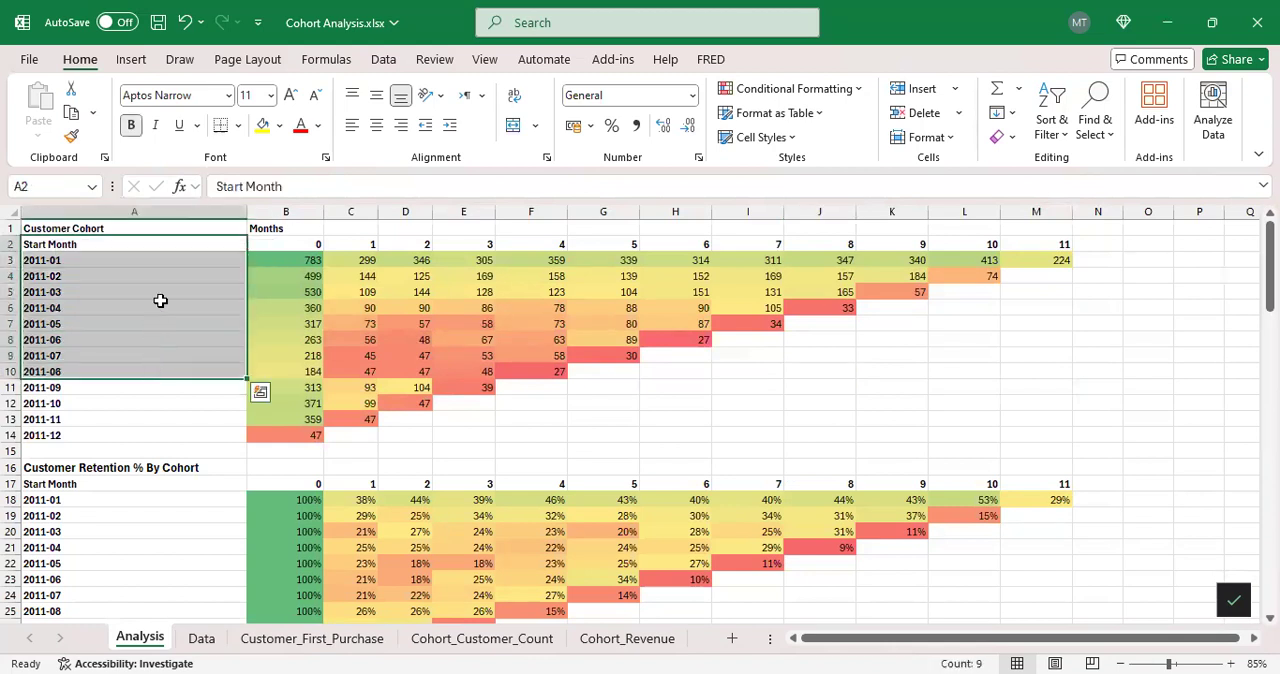
pyautogui.click(157, 259)
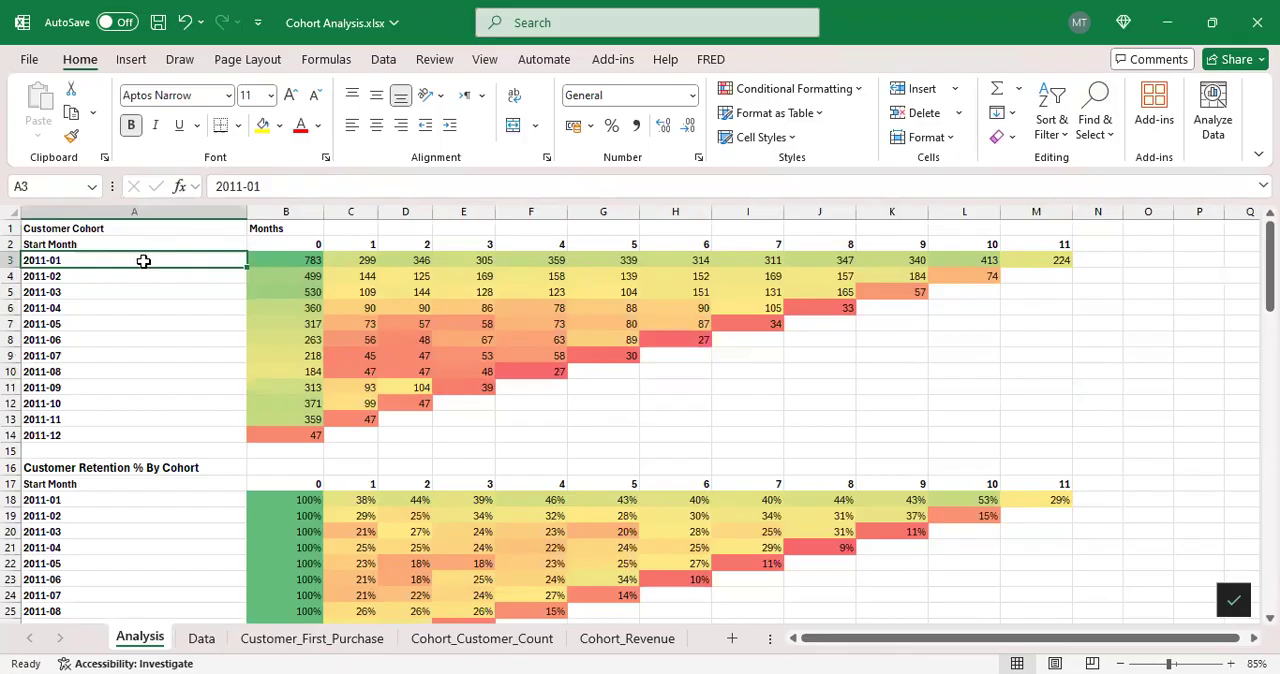
pyautogui.click(12, 260)
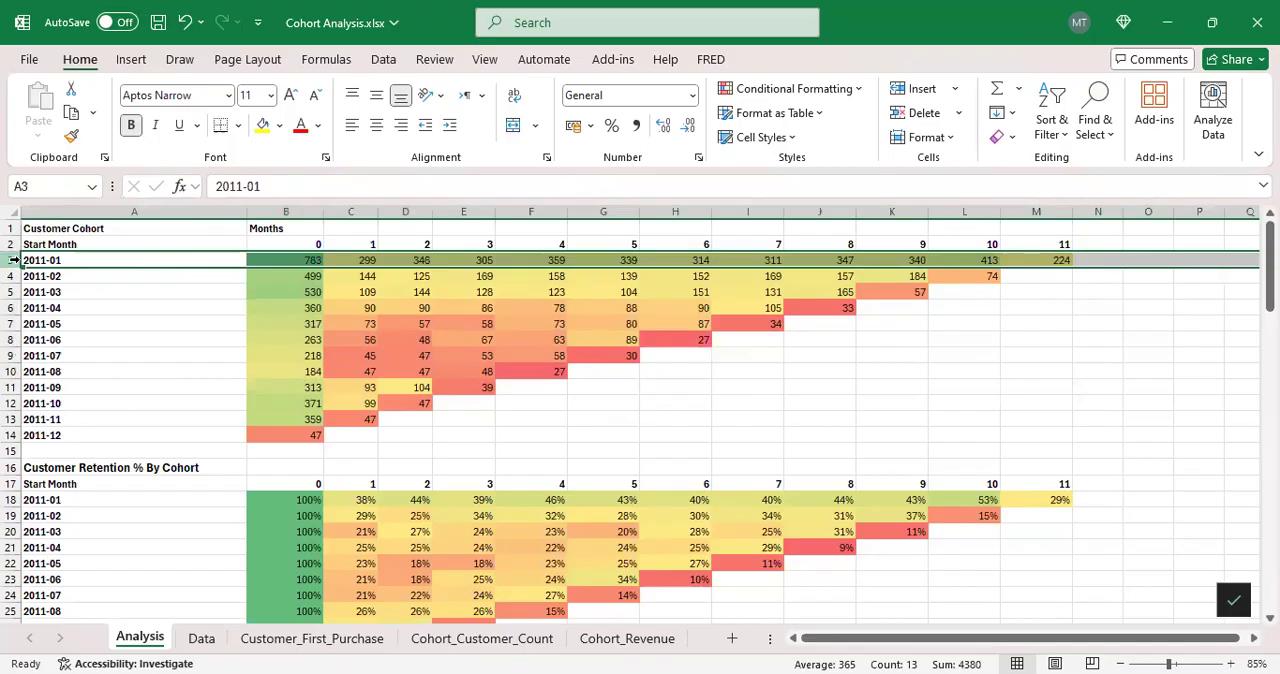
pyautogui.click(12, 276)
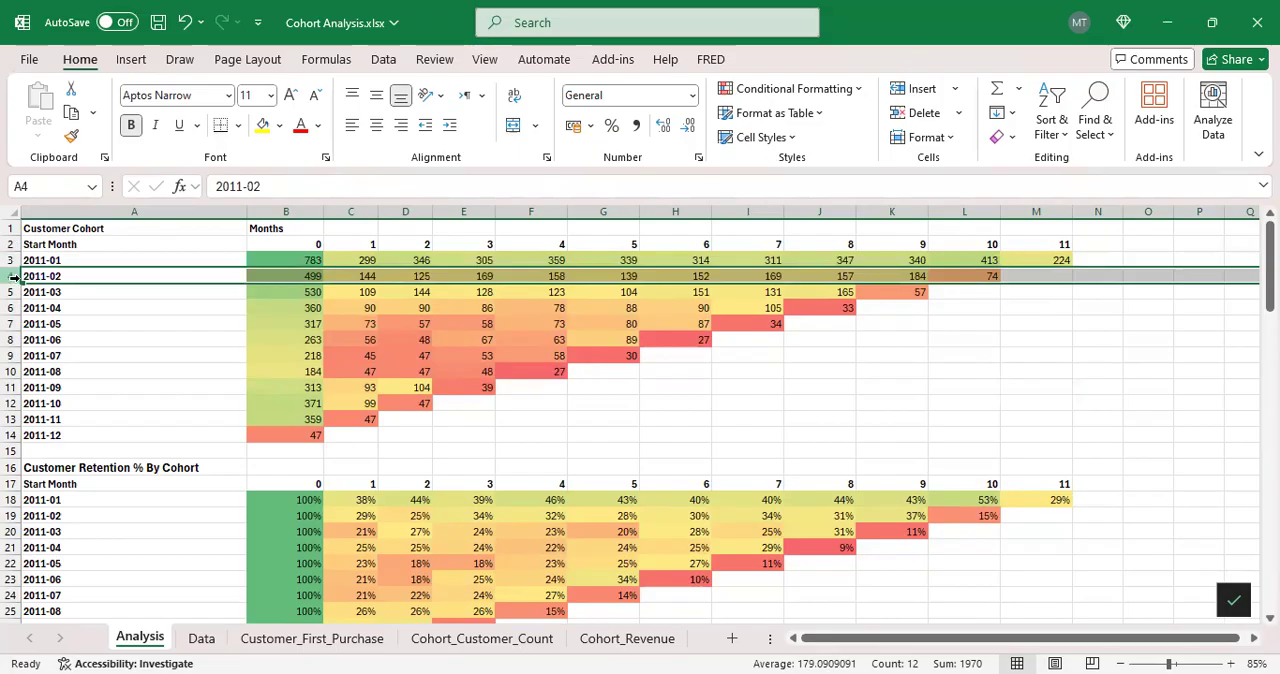
pyautogui.moveTo(109, 314); pyautogui.dragTo(125, 372)
# Step: Review the month headings 0 to 11 across row 2 of the Customer Cohort table
pyautogui.click(286, 243)
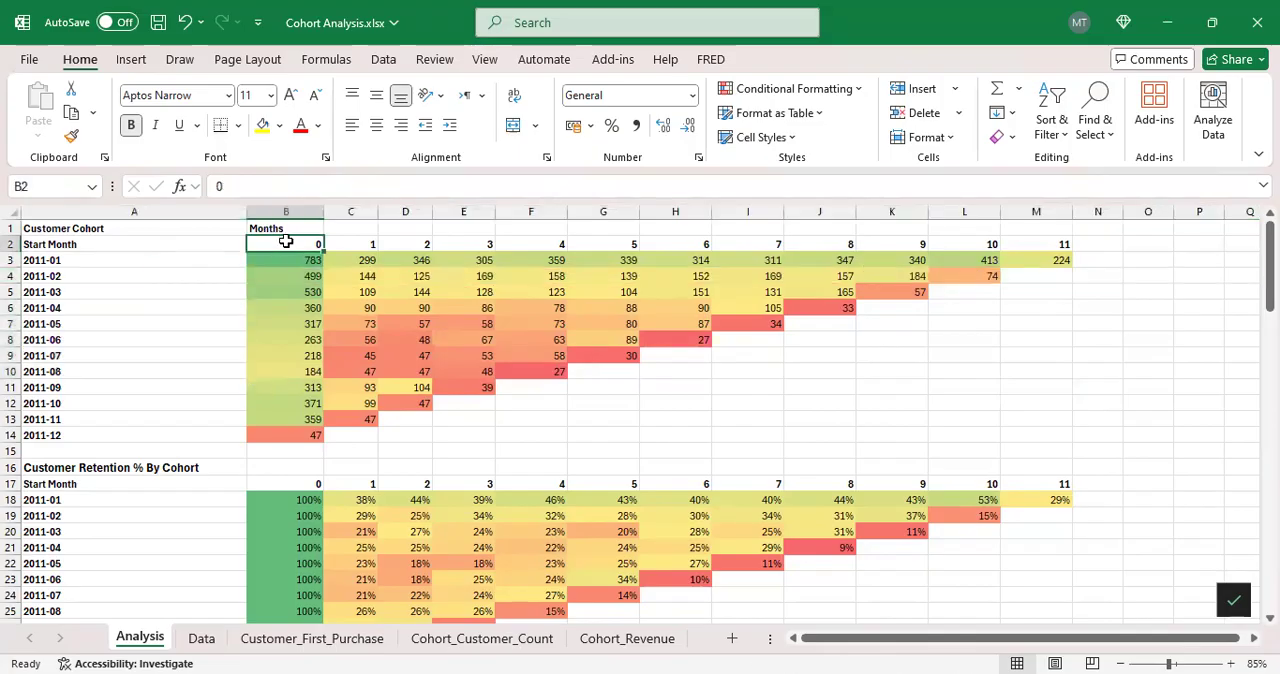
pyautogui.moveTo(296, 243); pyautogui.dragTo(1050, 243)
pyautogui.moveTo(306, 243); pyautogui.dragTo(415, 243)
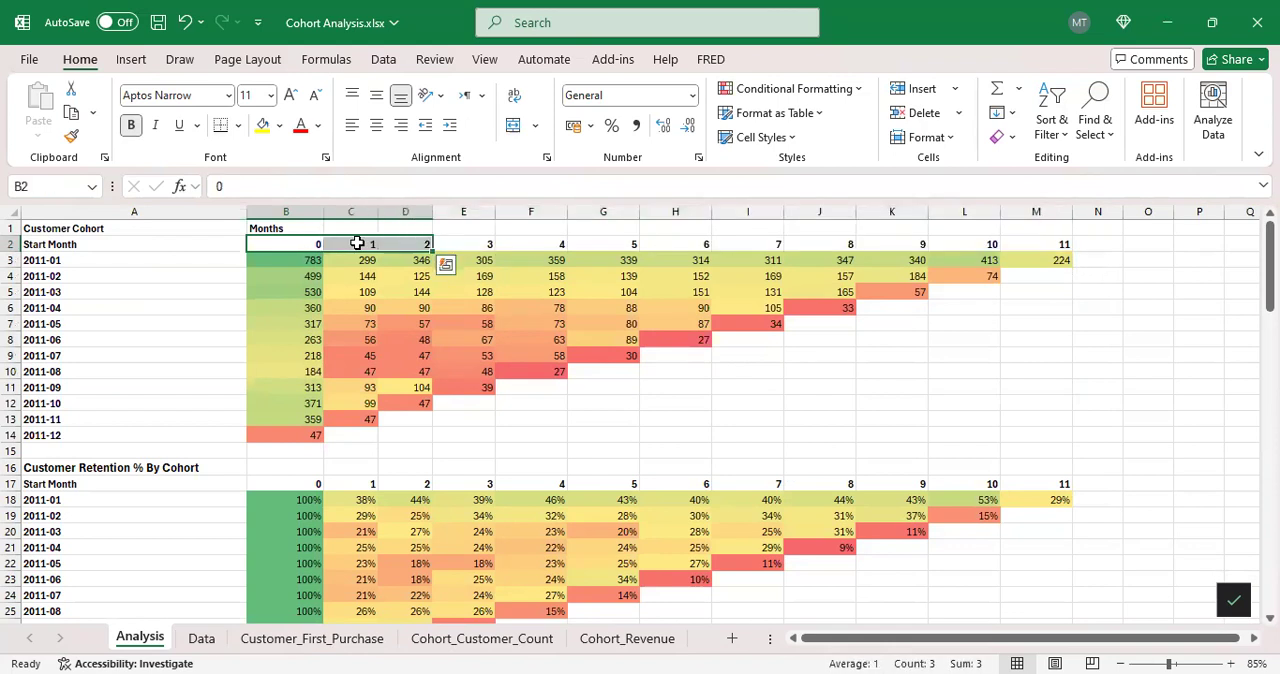
# Step: Follow the 2011-01 cohort's customer counts along row 3 from month 0 to month 11
pyautogui.click(306, 263)
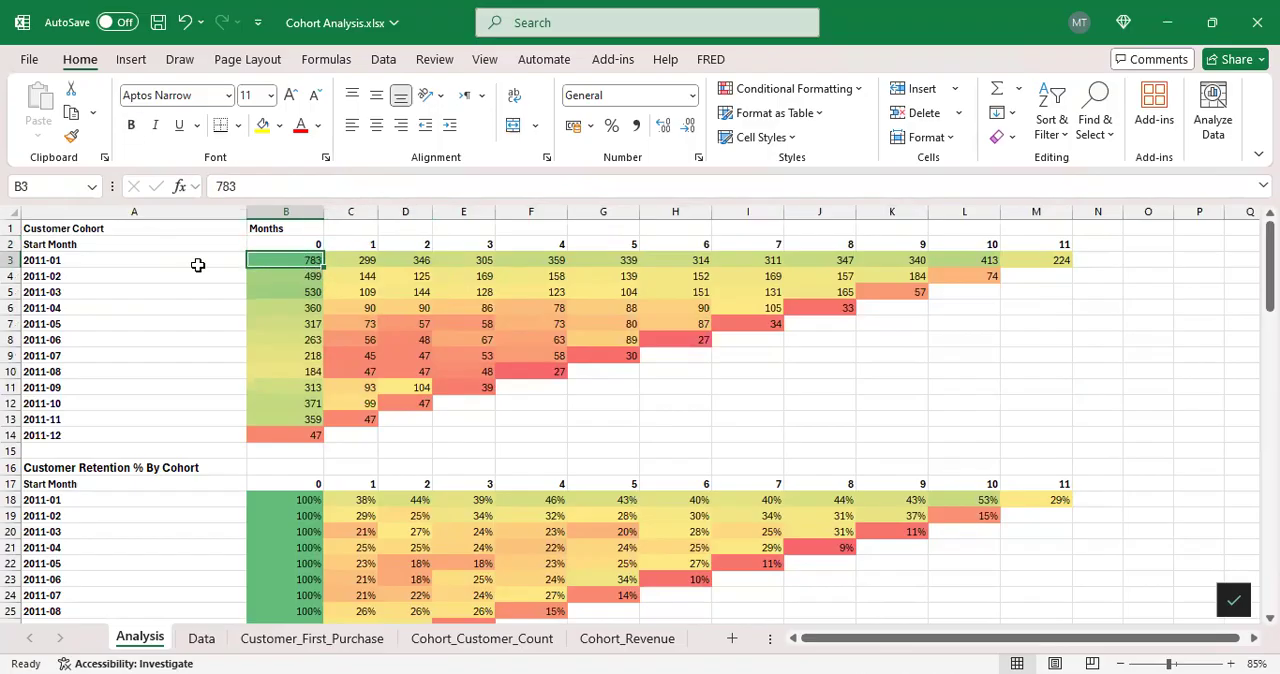
pyautogui.click(177, 262)
pyautogui.click(284, 260)
pyautogui.moveTo(355, 260)
pyautogui.mouseDown()
pyautogui.moveTo(1001, 257)
pyautogui.moveTo(990, 258)
pyautogui.mouseUp()
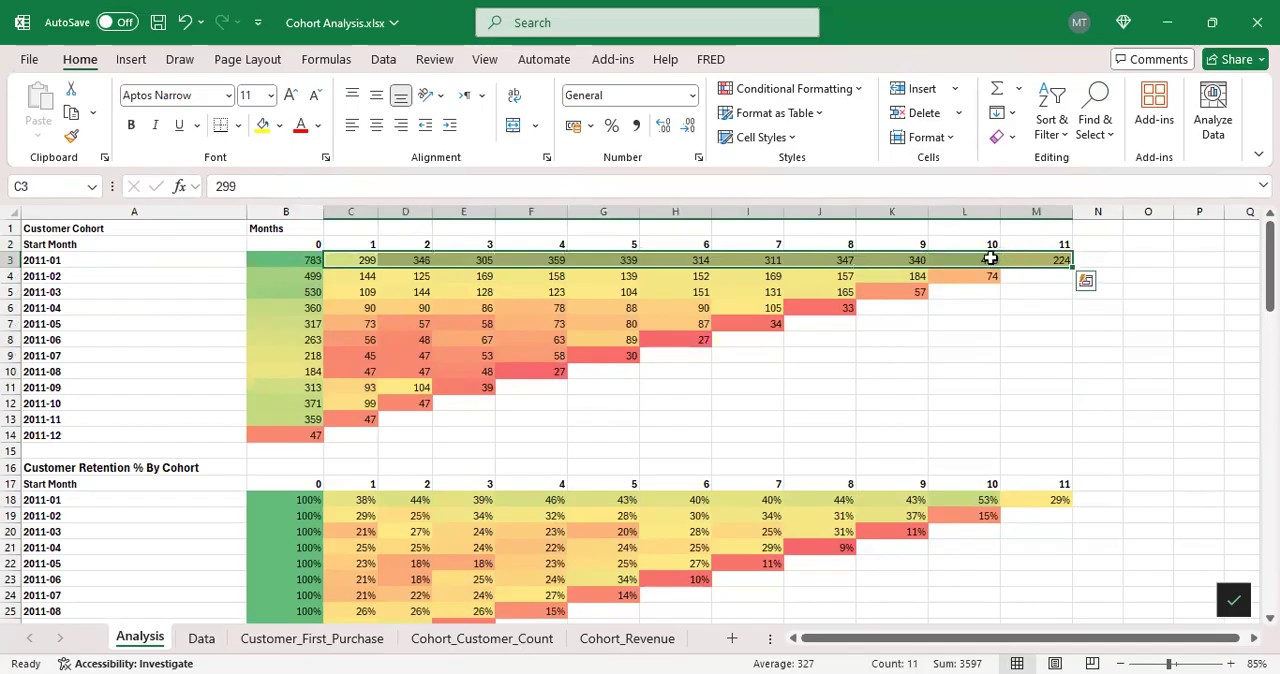
pyautogui.click(1053, 246)
pyautogui.click(1056, 259)
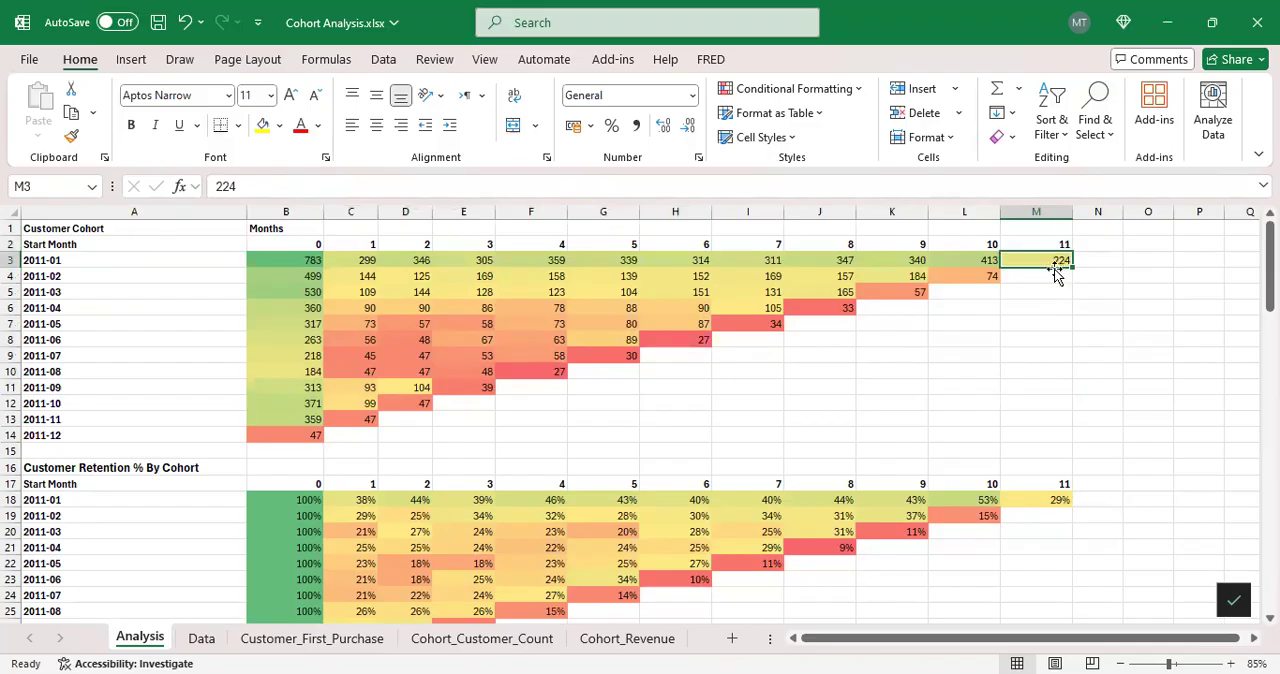
# Step: Follow the 2011-02 cohort's customer counts in row 4 from month 0 to month 2
pyautogui.click(295, 277)
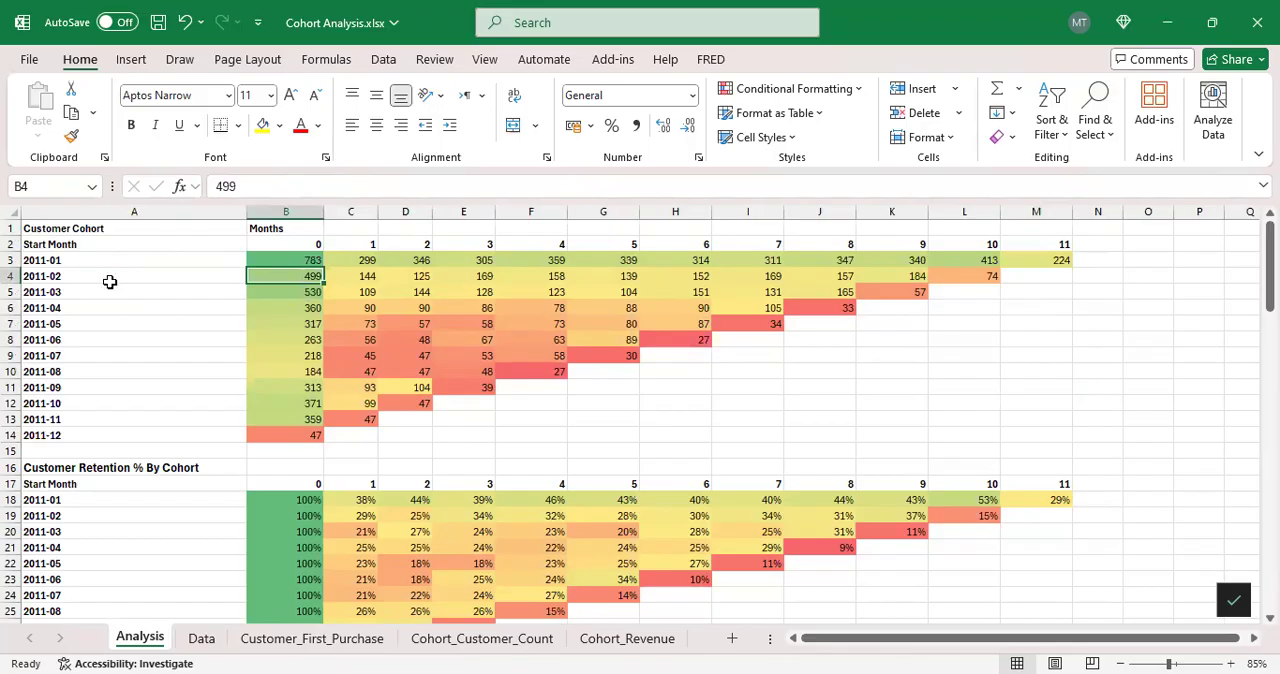
pyautogui.click(366, 277)
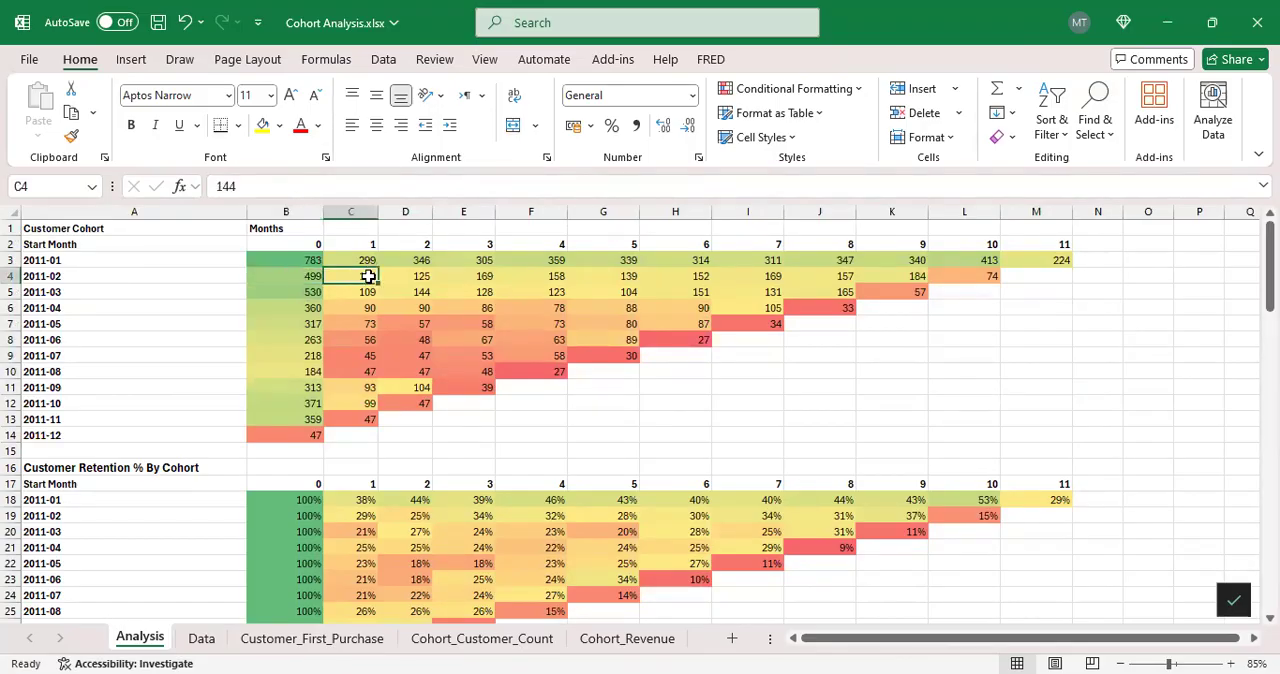
pyautogui.click(422, 278)
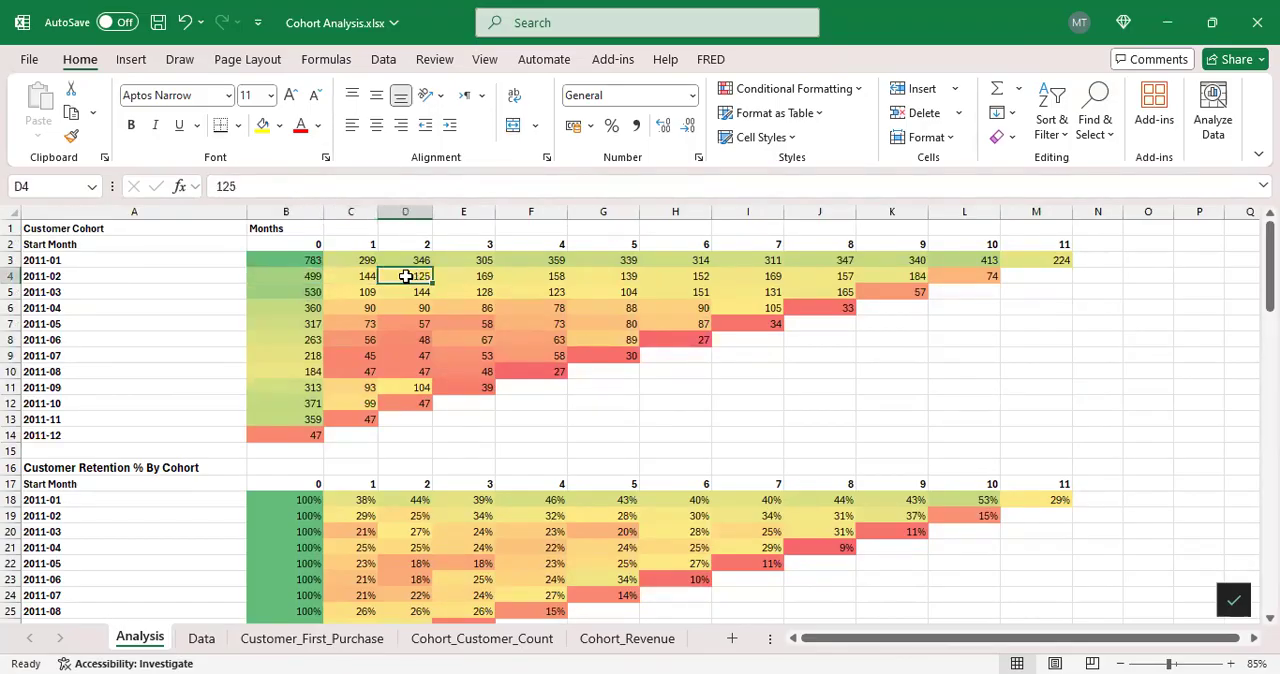
# Step: Compare the counts of different cohorts for the same calendar month by selecting the diagonals B4–C3, B5–C4–D3 and B6–C5–D4–E3
pyautogui.click(310, 278)
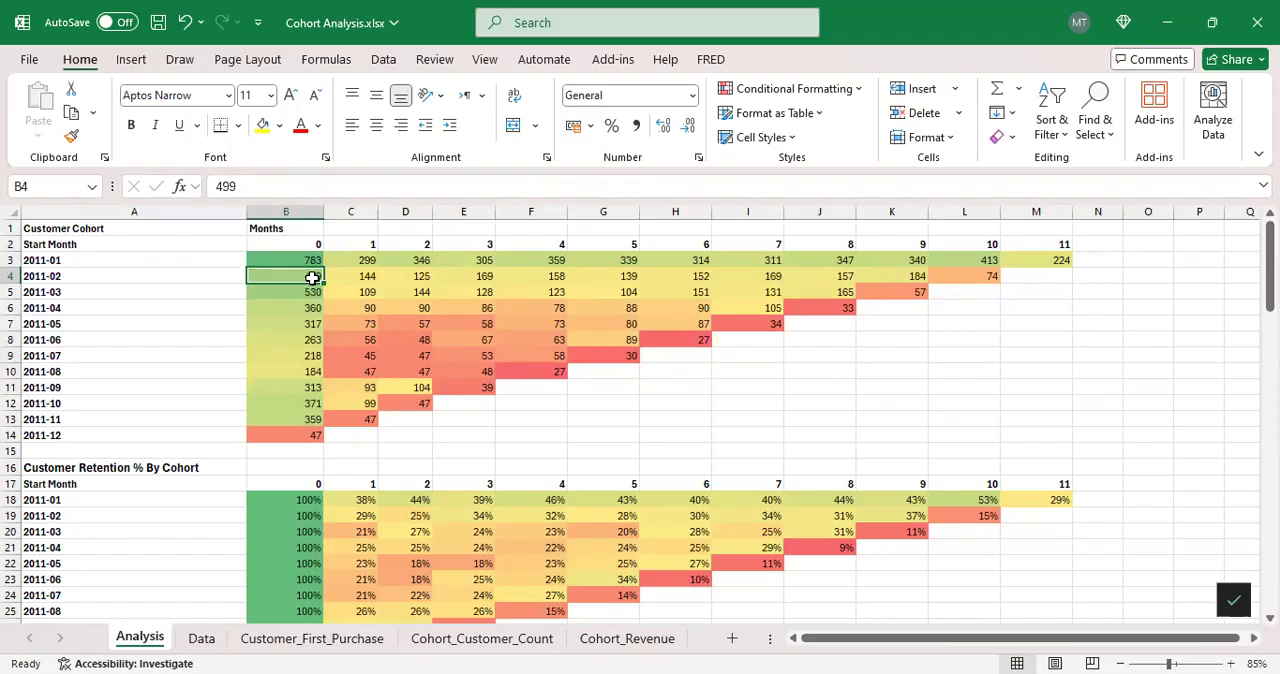
pyautogui.keyDown('ctrl'); pyautogui.click(362, 260); pyautogui.keyUp('ctrl')
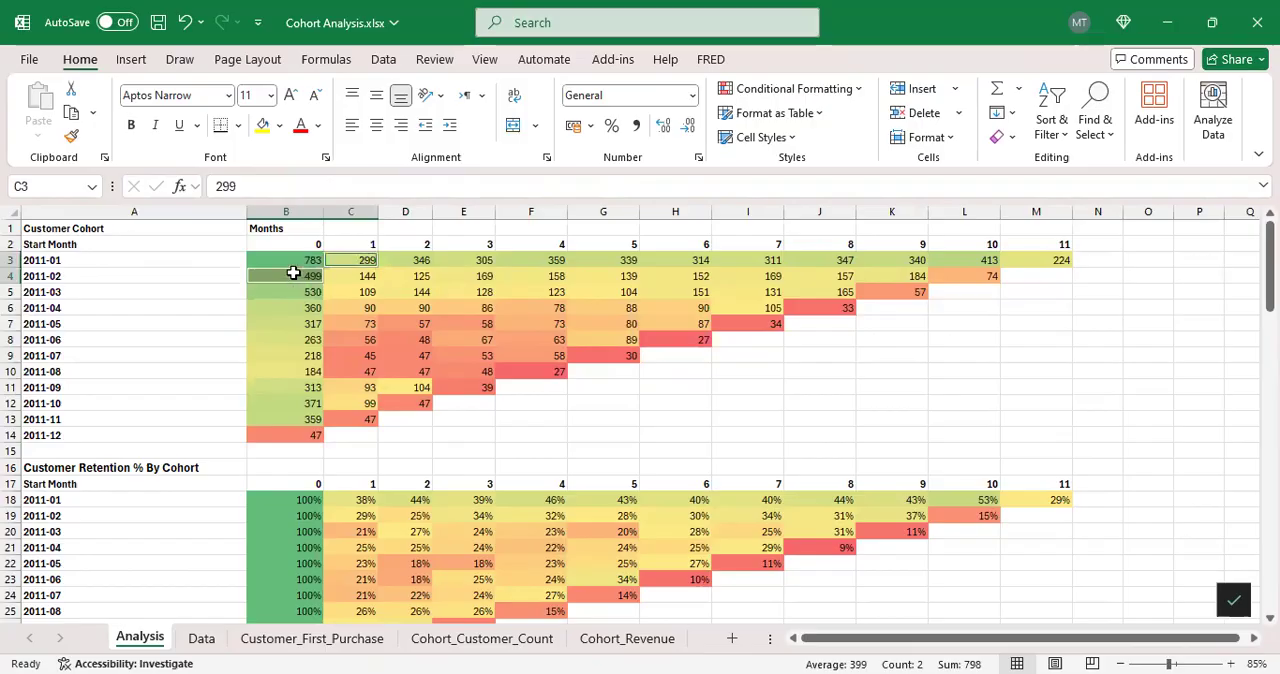
pyautogui.click(366, 276)
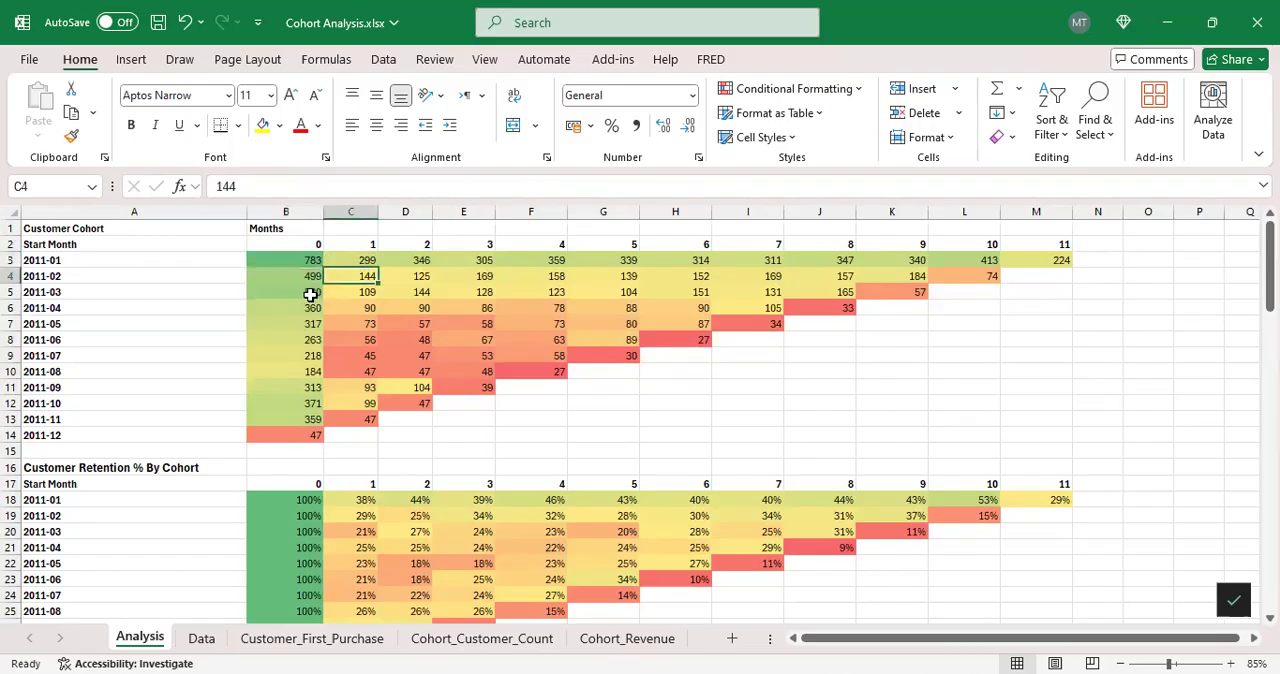
pyautogui.keyDown('ctrl'); pyautogui.click(422, 259); pyautogui.keyUp('ctrl')
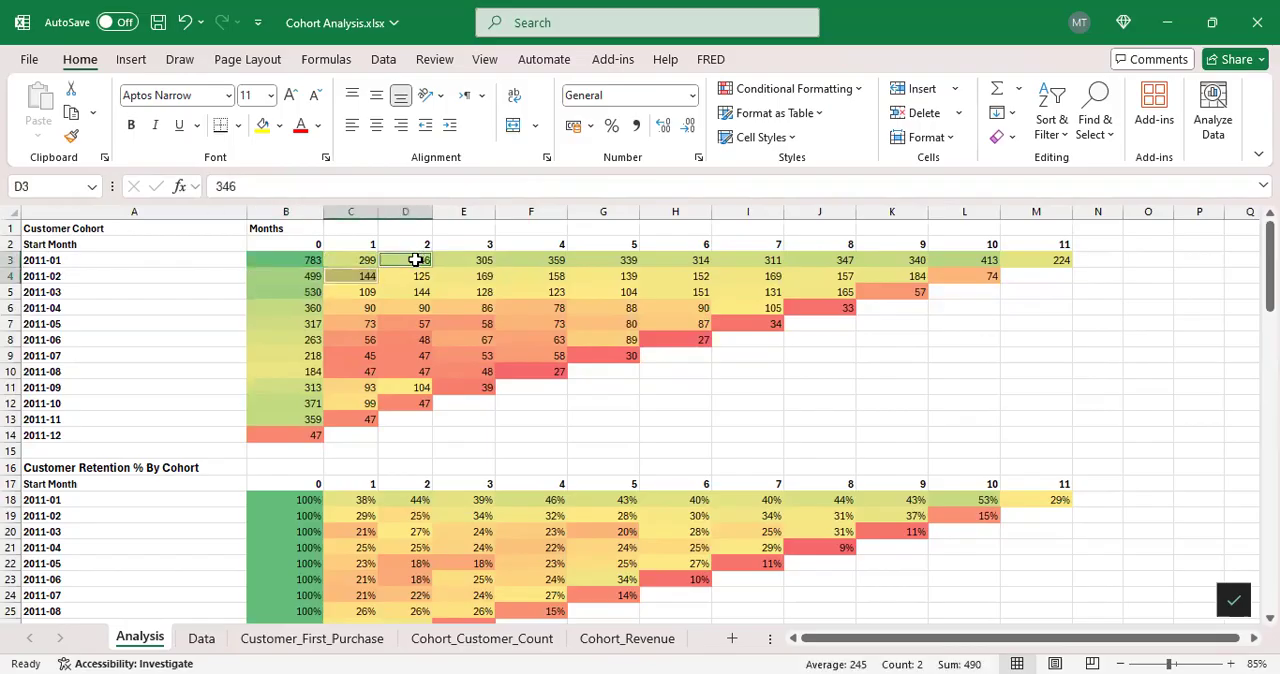
pyautogui.keyDown('ctrl'); pyautogui.click(306, 291); pyautogui.keyUp('ctrl')
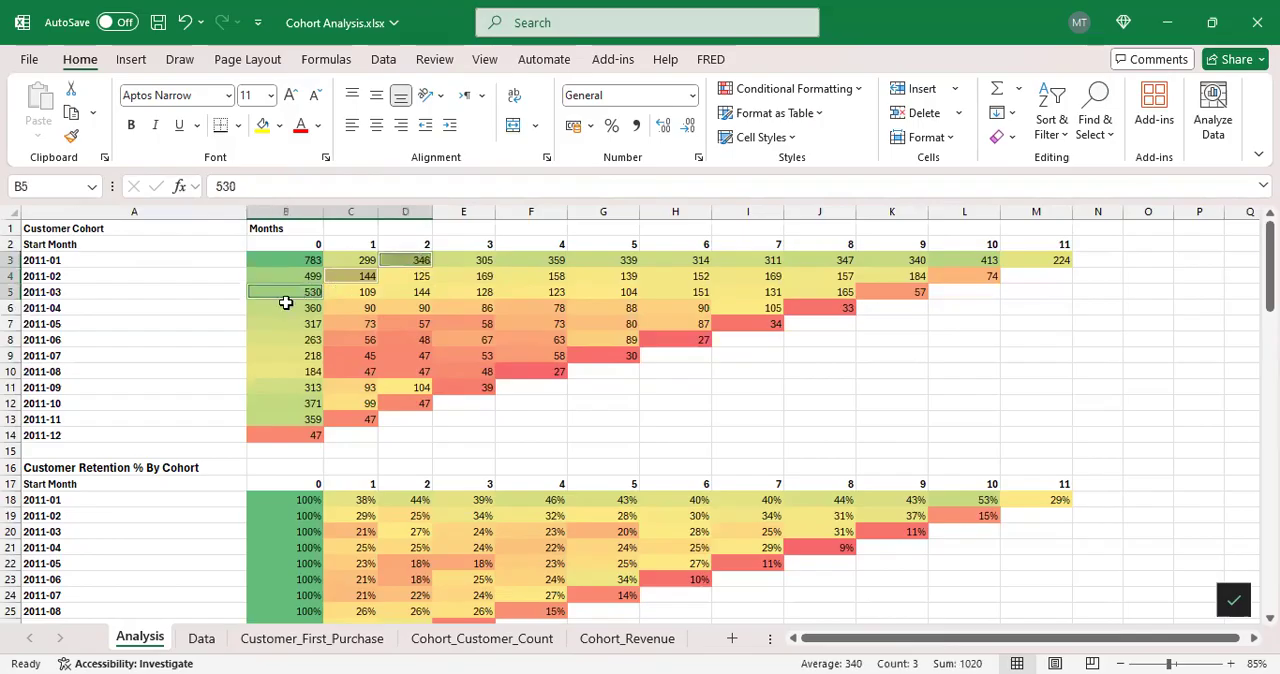
pyautogui.click(468, 261)
pyautogui.keyDown('ctrl'); pyautogui.click(410, 277); pyautogui.keyUp('ctrl')
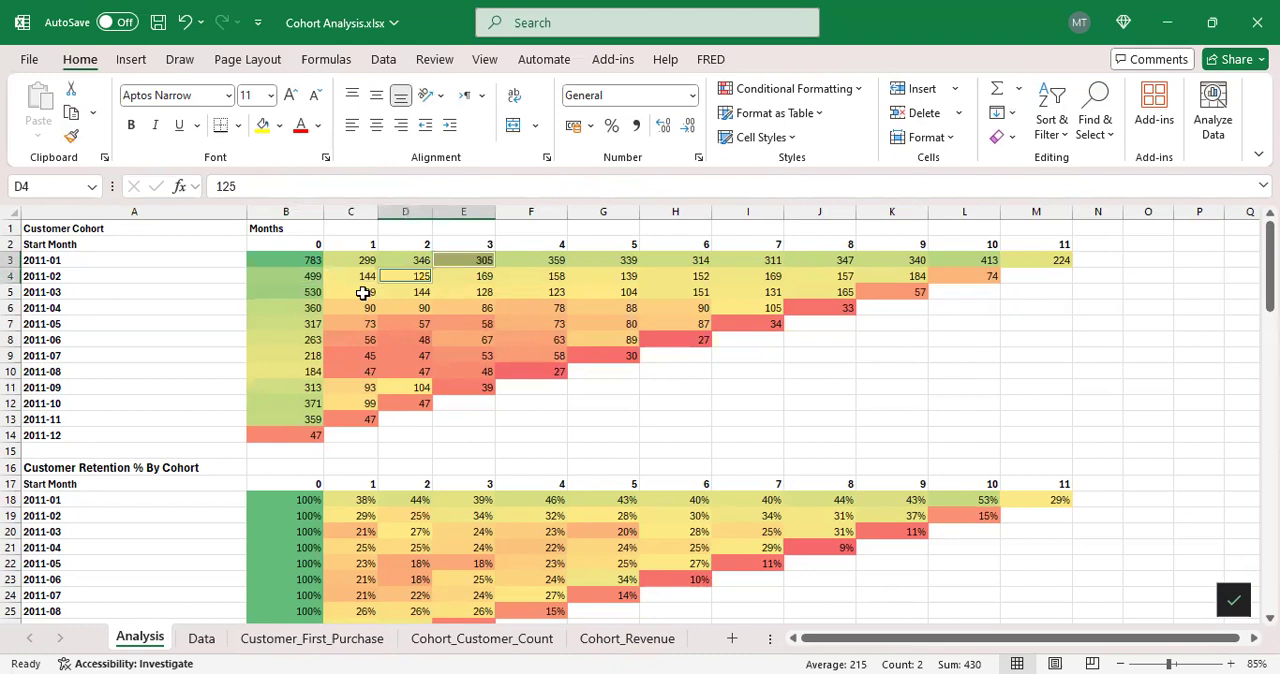
pyautogui.keyDown('ctrl'); pyautogui.click(365, 291); pyautogui.keyUp('ctrl')
pyautogui.keyDown('ctrl'); pyautogui.click(312, 307); pyautogui.keyUp('ctrl')
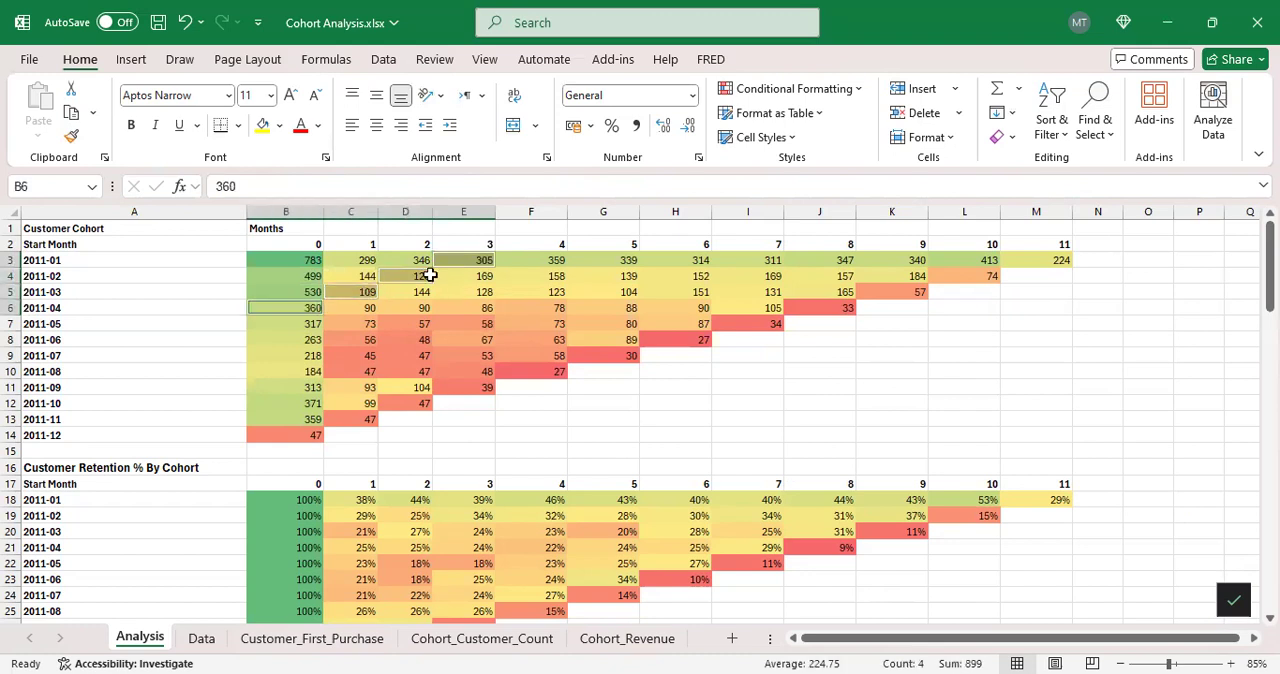
pyautogui.click(407, 230)
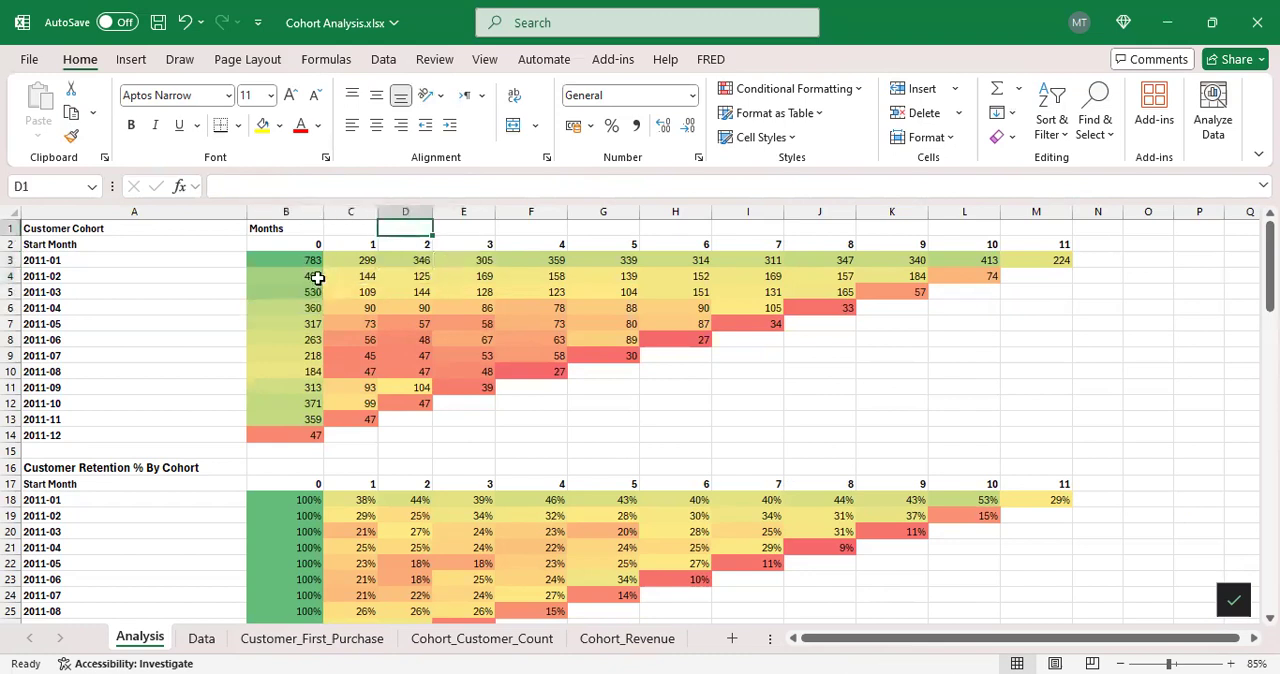
# Step: Compare cell B18 of the Customer Retention % By Cohort table with the 2011-01 counts in row 3 of the Customer Cohort table
pyautogui.click(10, 244)
pyautogui.click(77, 265)
pyautogui.scroll(-3, 218, 308)
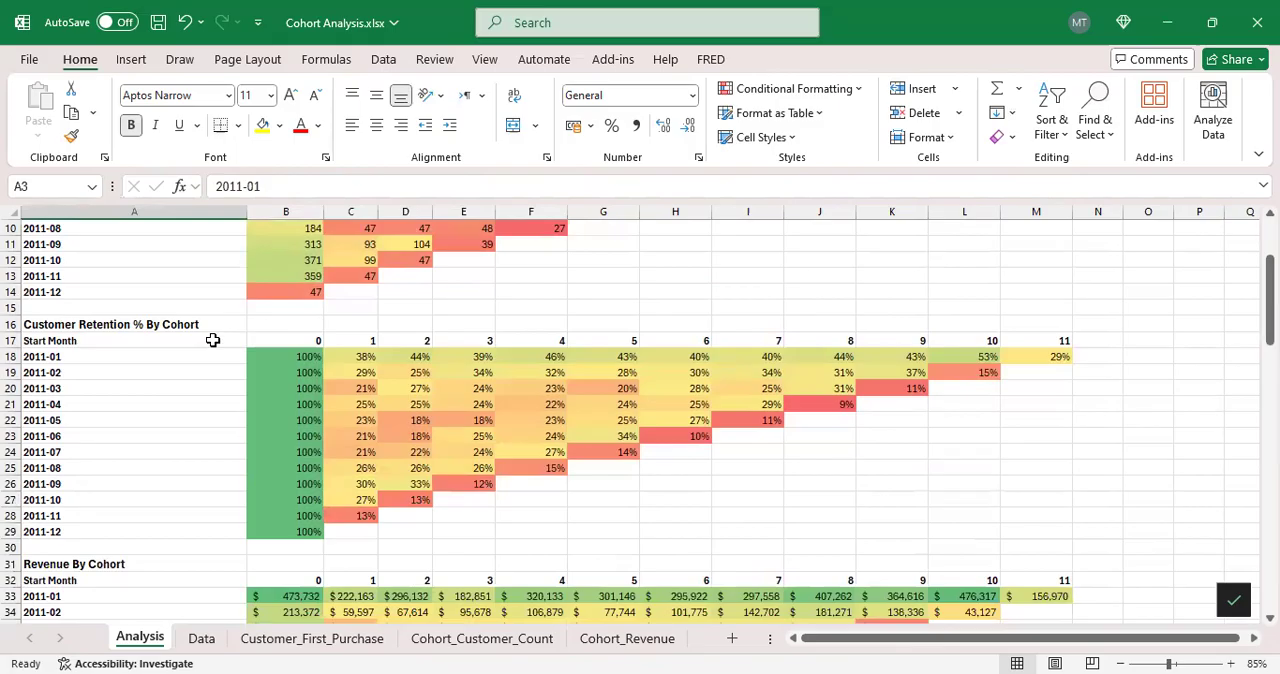
pyautogui.click(301, 357)
pyautogui.scroll(3, 297, 300)
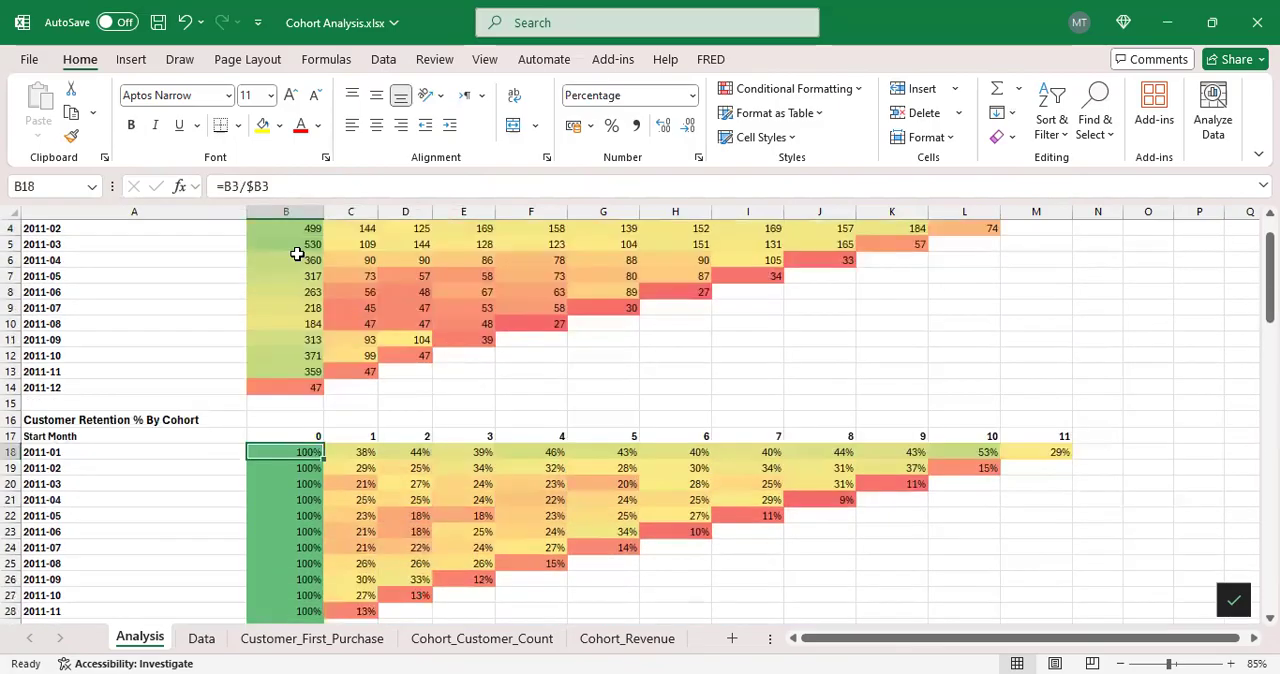
pyautogui.click(361, 260)
pyautogui.click(294, 260)
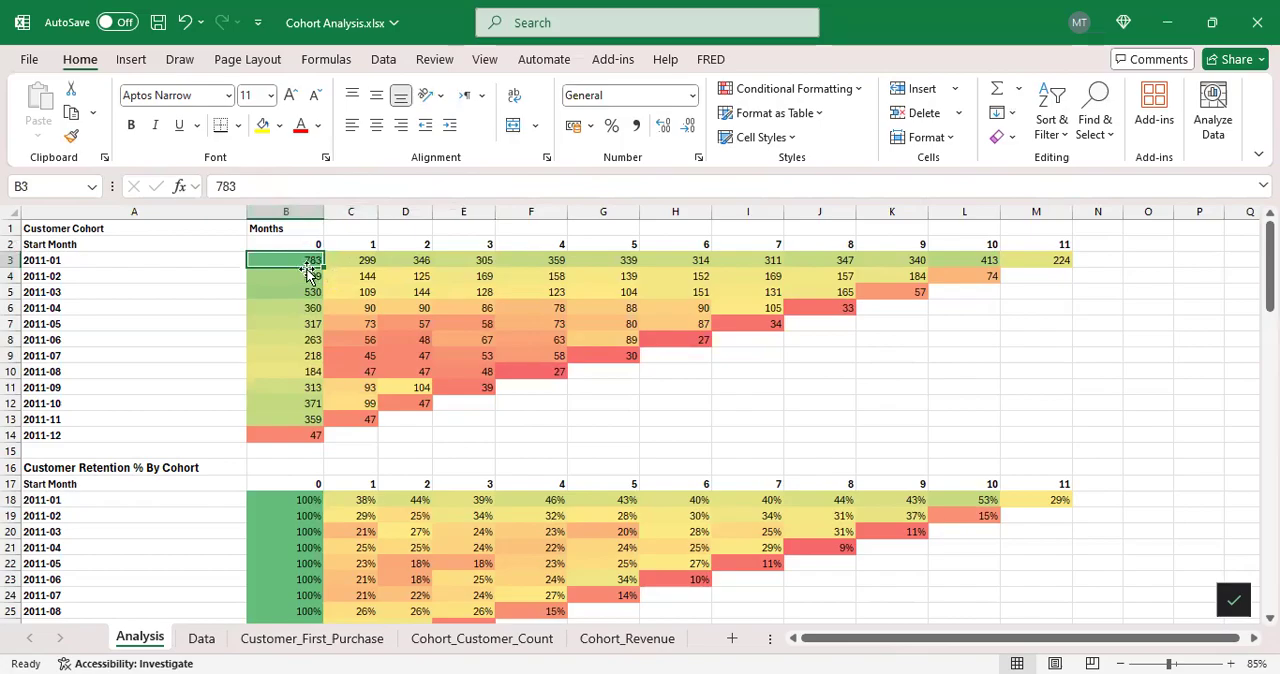
pyautogui.click(13, 260)
pyautogui.click(306, 262)
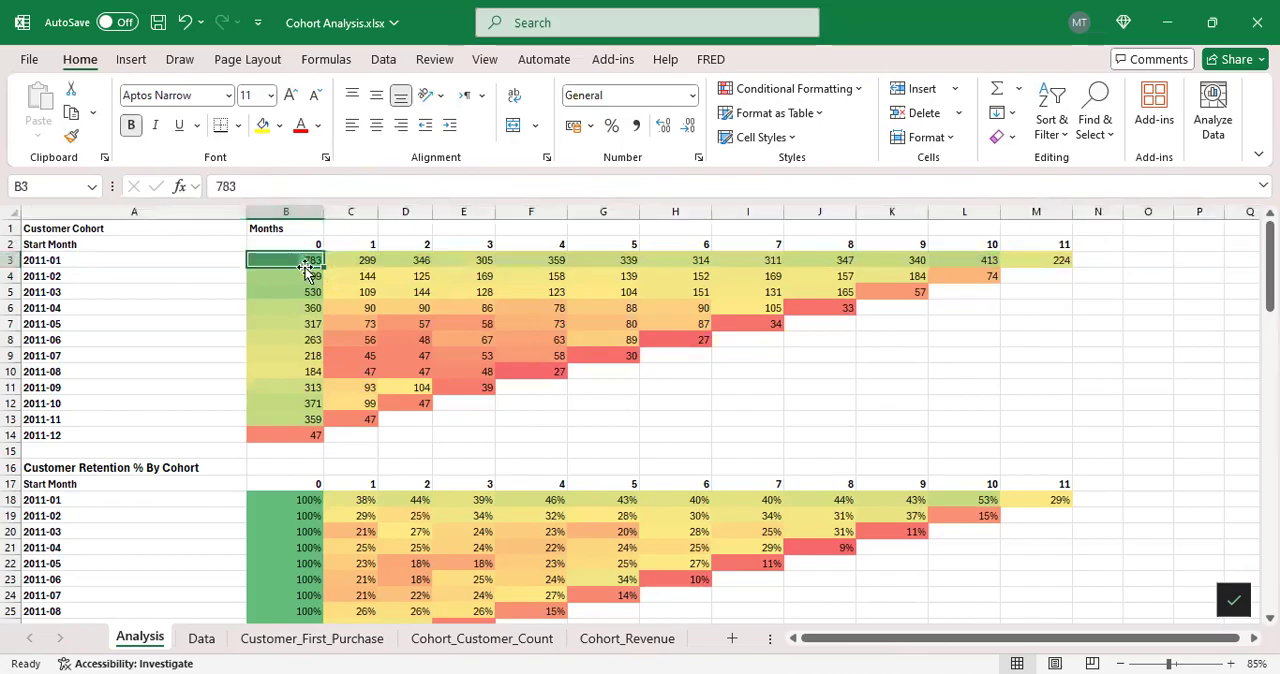
# Step: Trace the B3 and $B3 references inside the retention formula in B18, leaving the formula unedited
pyautogui.scroll(-1, 306, 460)
pyautogui.click(303, 452)
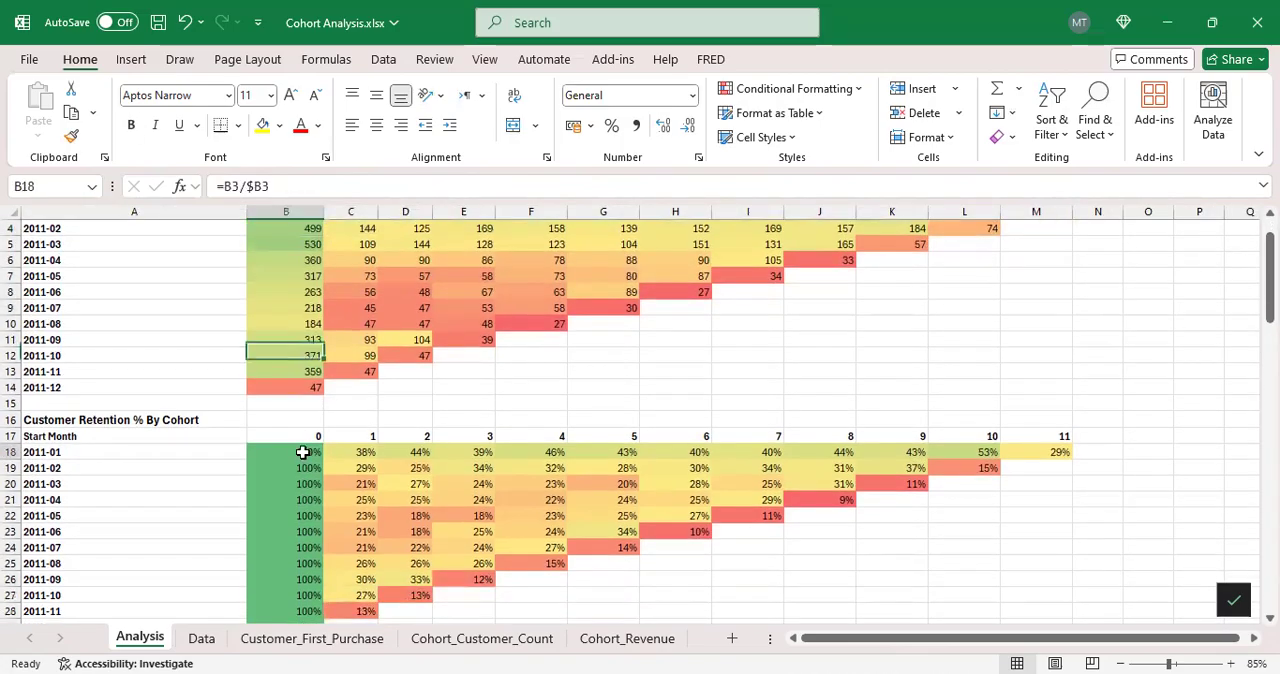
pyautogui.click(249, 186)
pyautogui.scroll(1, 320, 290)
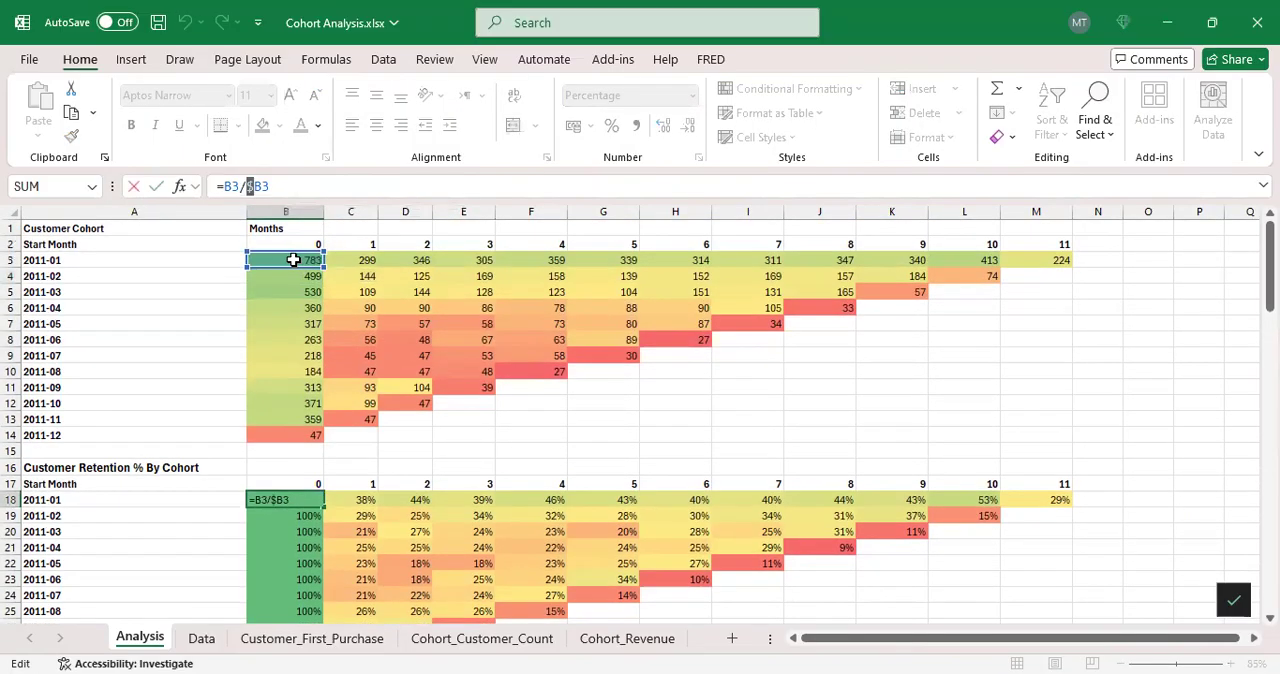
pyautogui.press('Return')
# Step: Inspect the formulas in C18 and B19 of the Customer Retention % By Cohort table, tracing C18's C3 and $B3 references without editing them
pyautogui.click(364, 498)
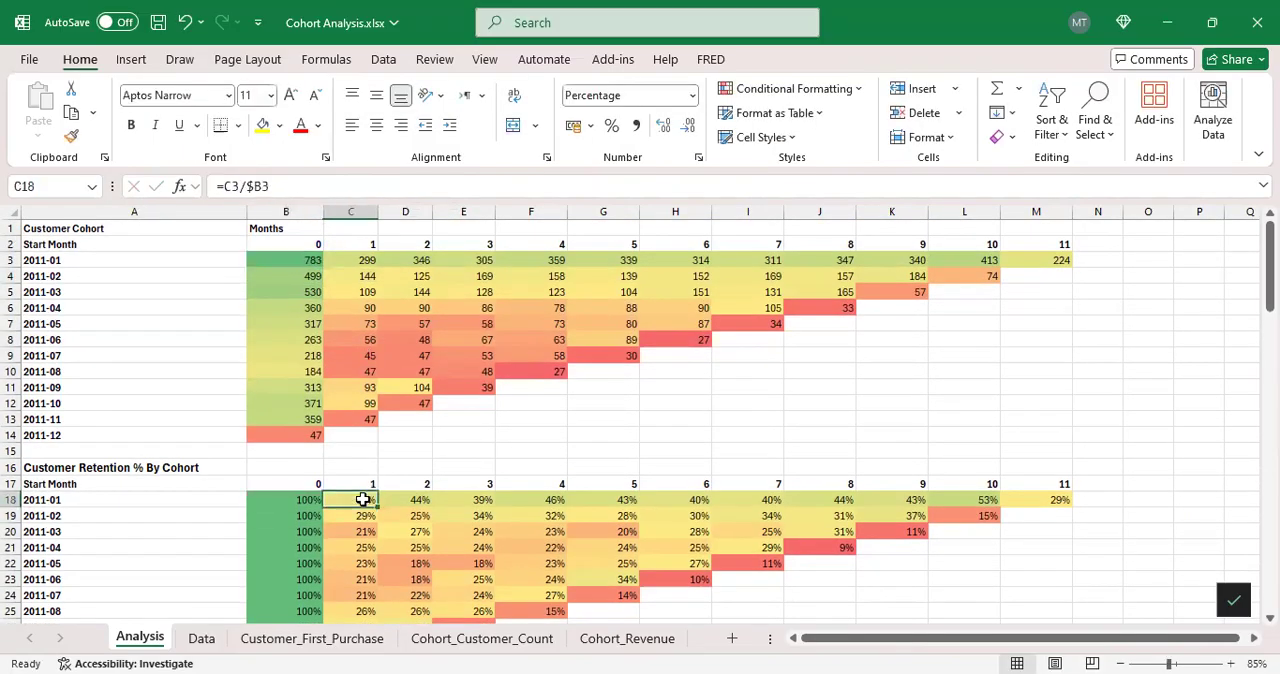
pyautogui.click(310, 196)
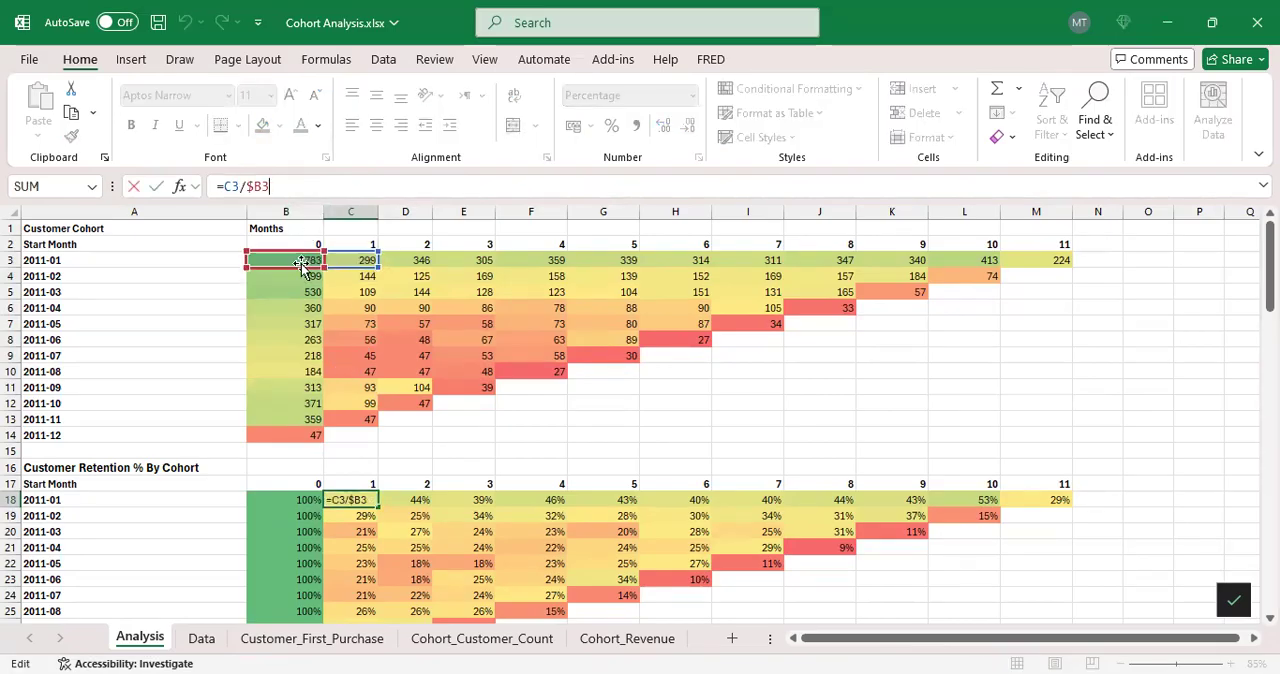
pyautogui.press('Return')
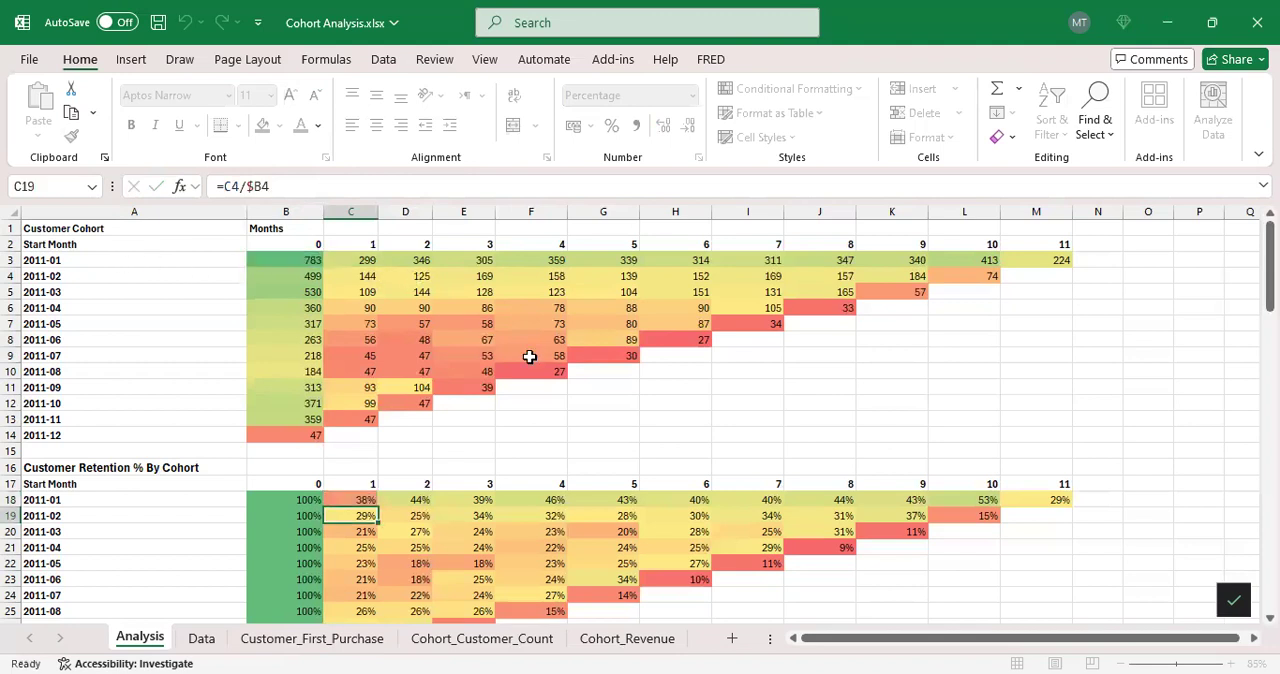
pyautogui.scroll(-3, 528, 354)
pyautogui.click(305, 371)
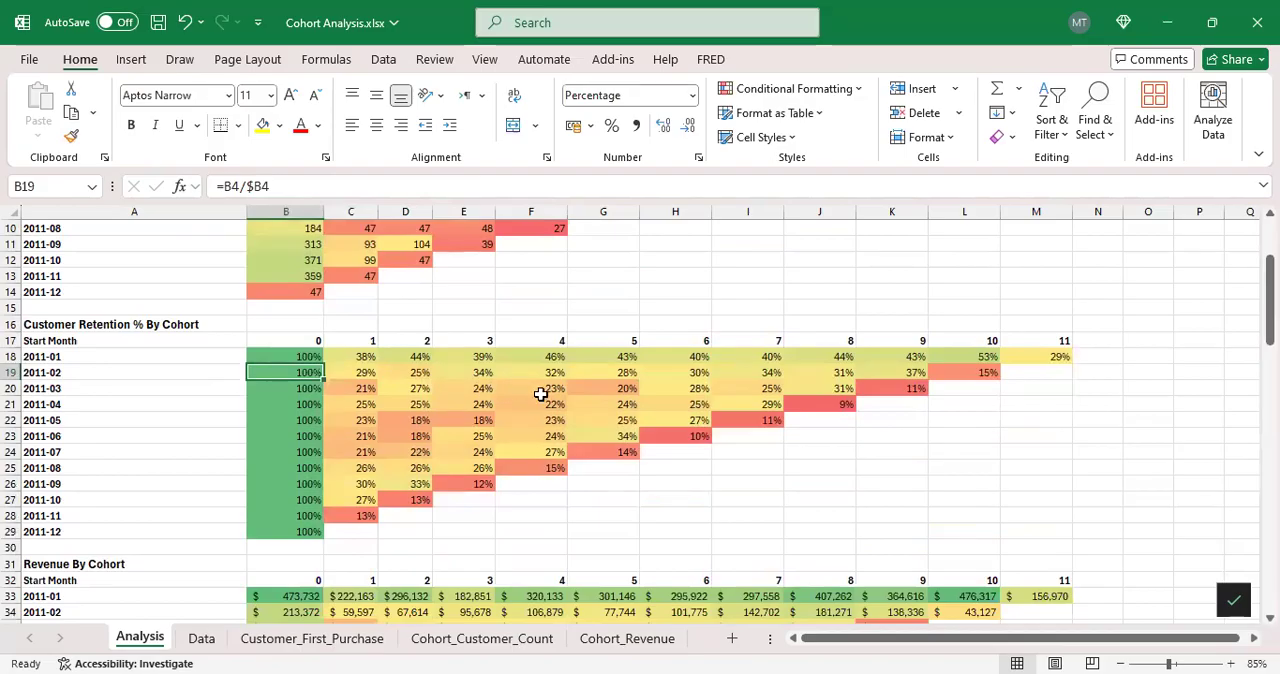
pyautogui.scroll(1, 745, 395)
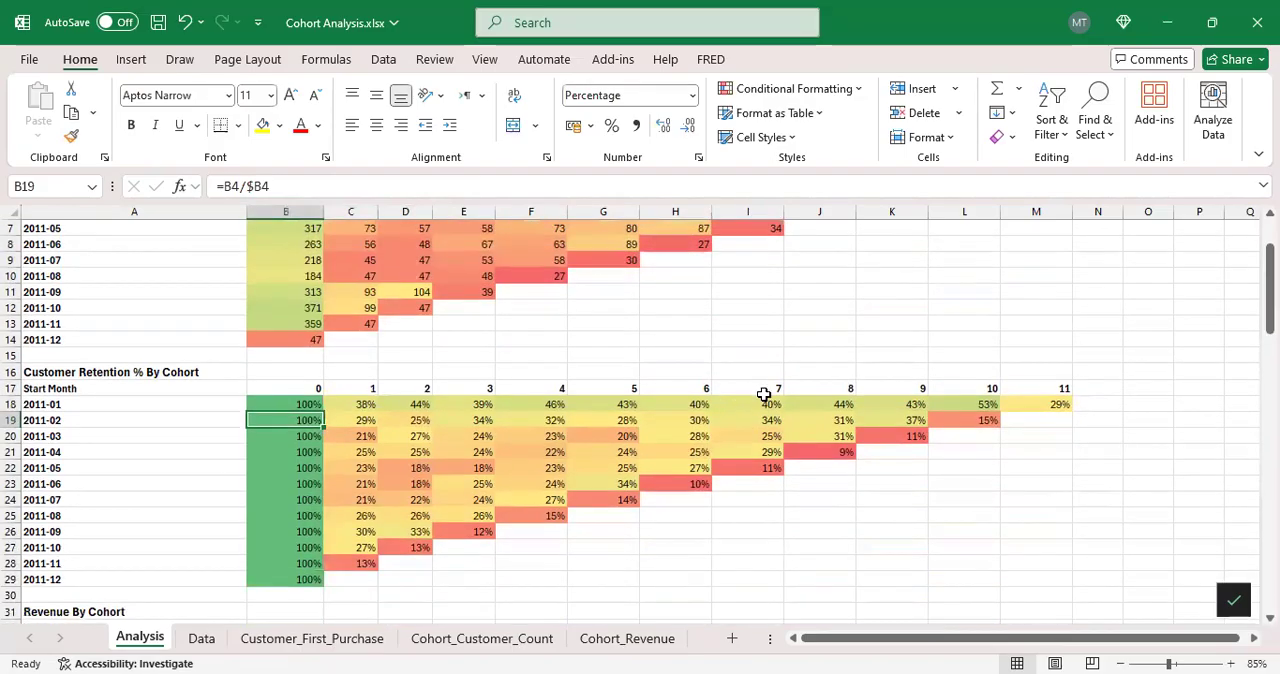
# Step: Compare the last-month retention cells of the 2011-01 and 2011-02 cohorts, M18 and L19, with the Customer Cohort counts
pyautogui.click(1041, 405)
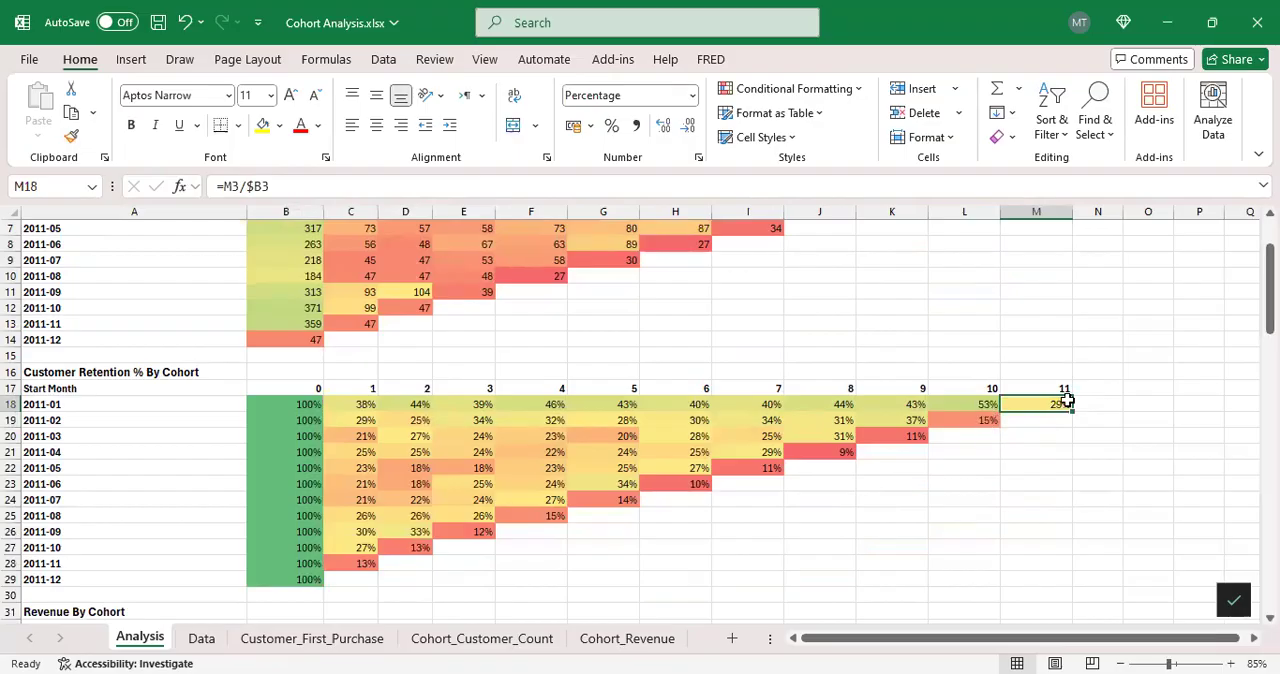
pyautogui.click(963, 420)
pyautogui.click(1042, 410)
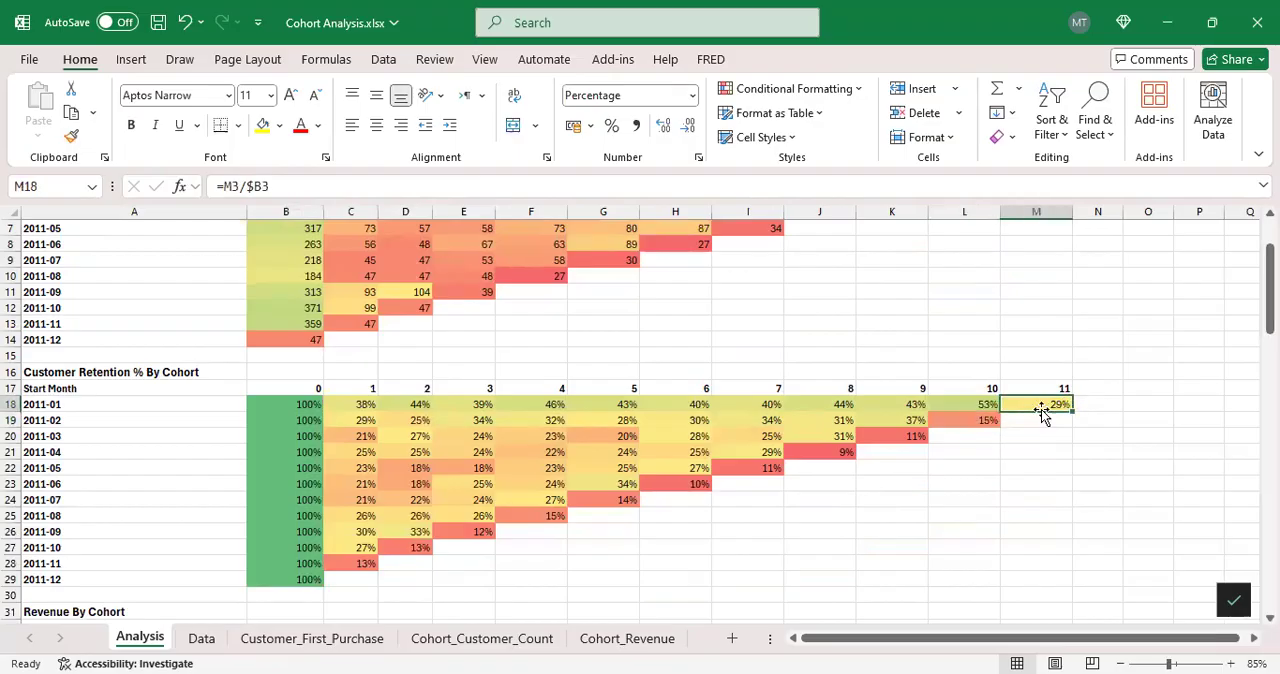
pyautogui.click(966, 419)
pyautogui.scroll(2, 954, 435)
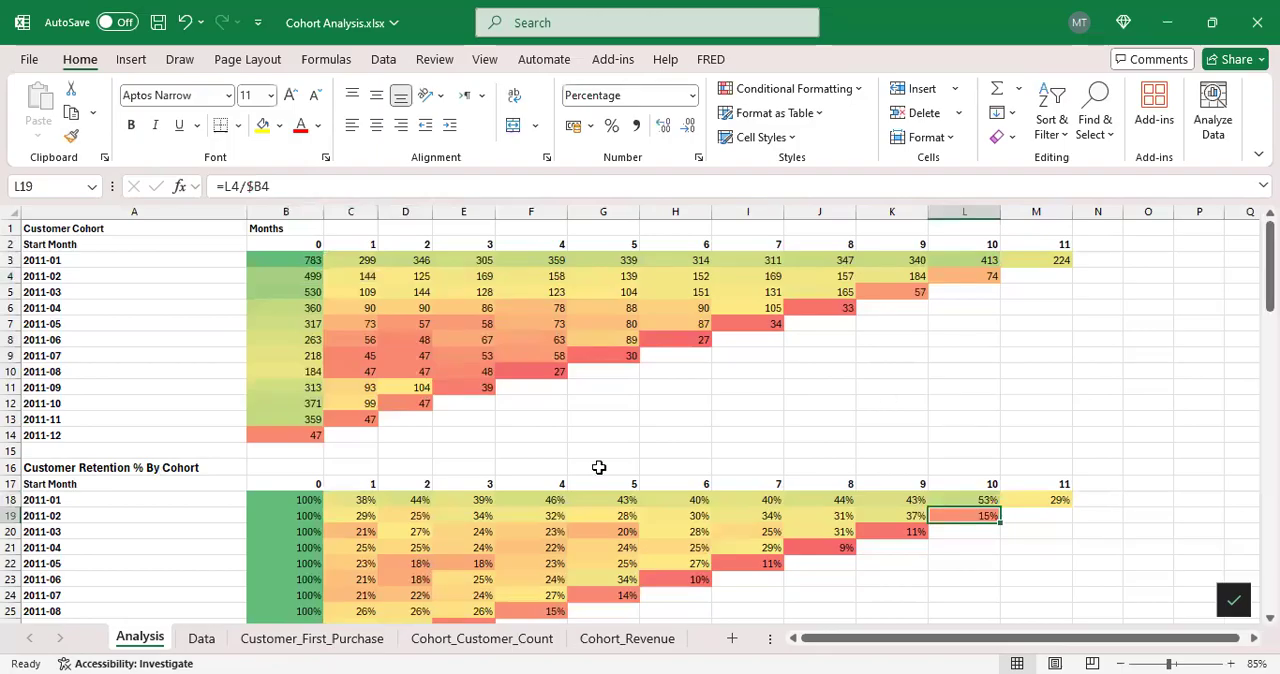
# Step: Follow the 2011-07 cohort's retention percentages in row 24 from month 1 to month 3
pyautogui.scroll(-1, 481, 531)
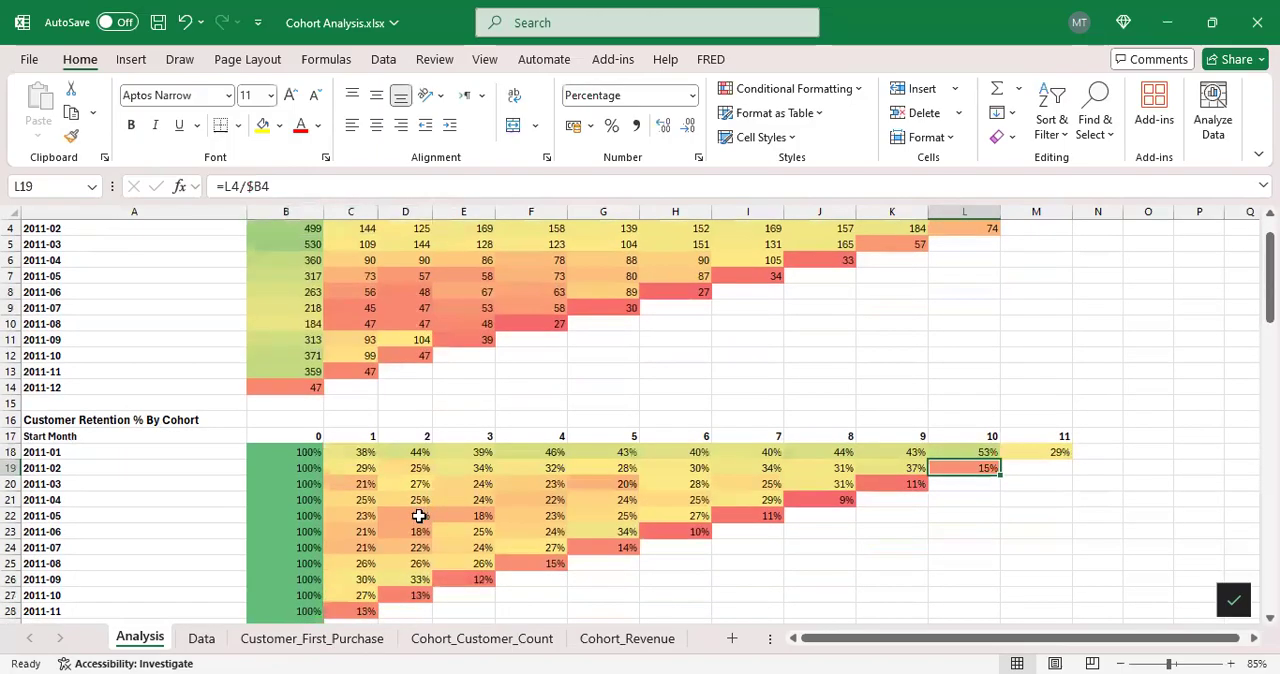
pyautogui.moveTo(365, 548); pyautogui.dragTo(422, 555)
pyautogui.click(462, 550)
# Step: Compare the 2011-01 cohort's customer counts for months 1 and 2 in cells C3 and D3
pyautogui.scroll(1, 551, 491)
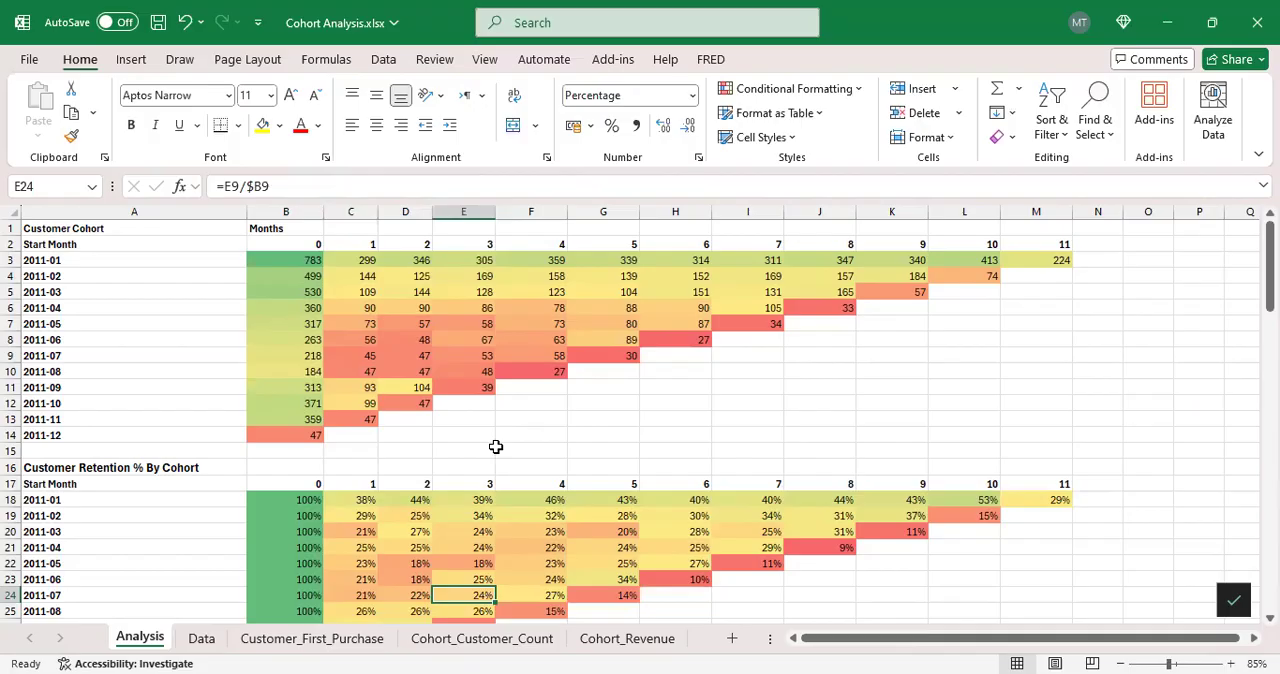
pyautogui.click(368, 260)
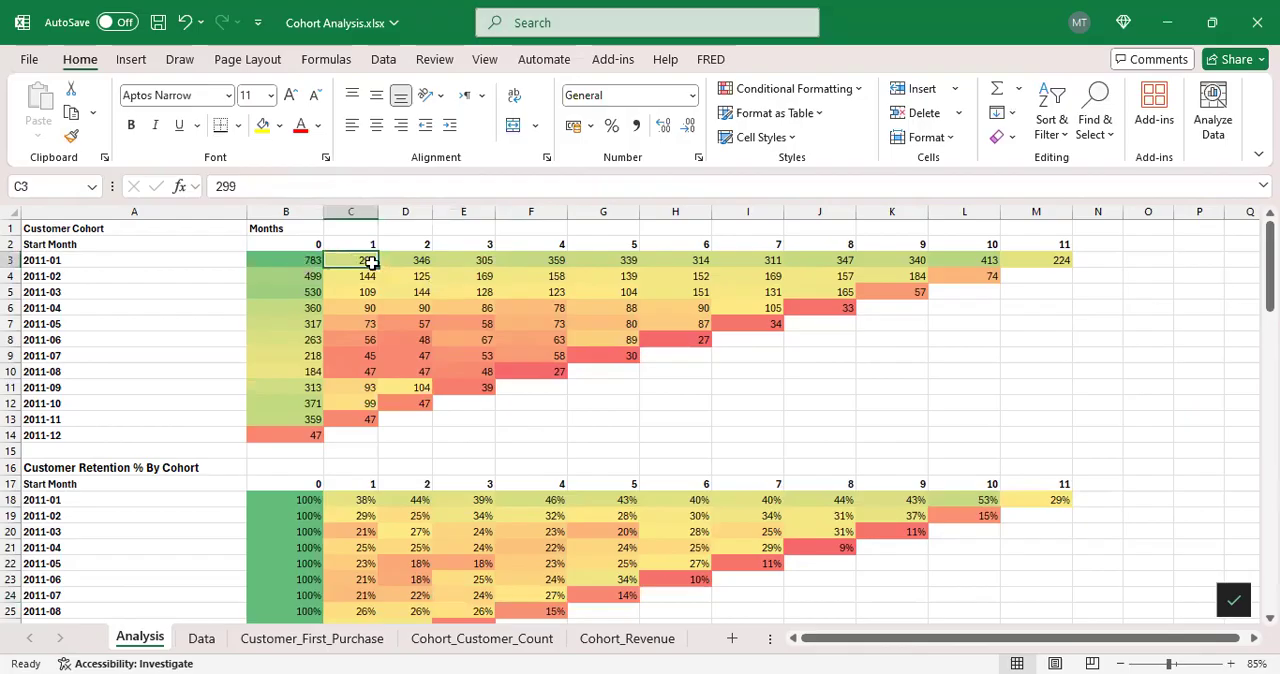
pyautogui.click(422, 260)
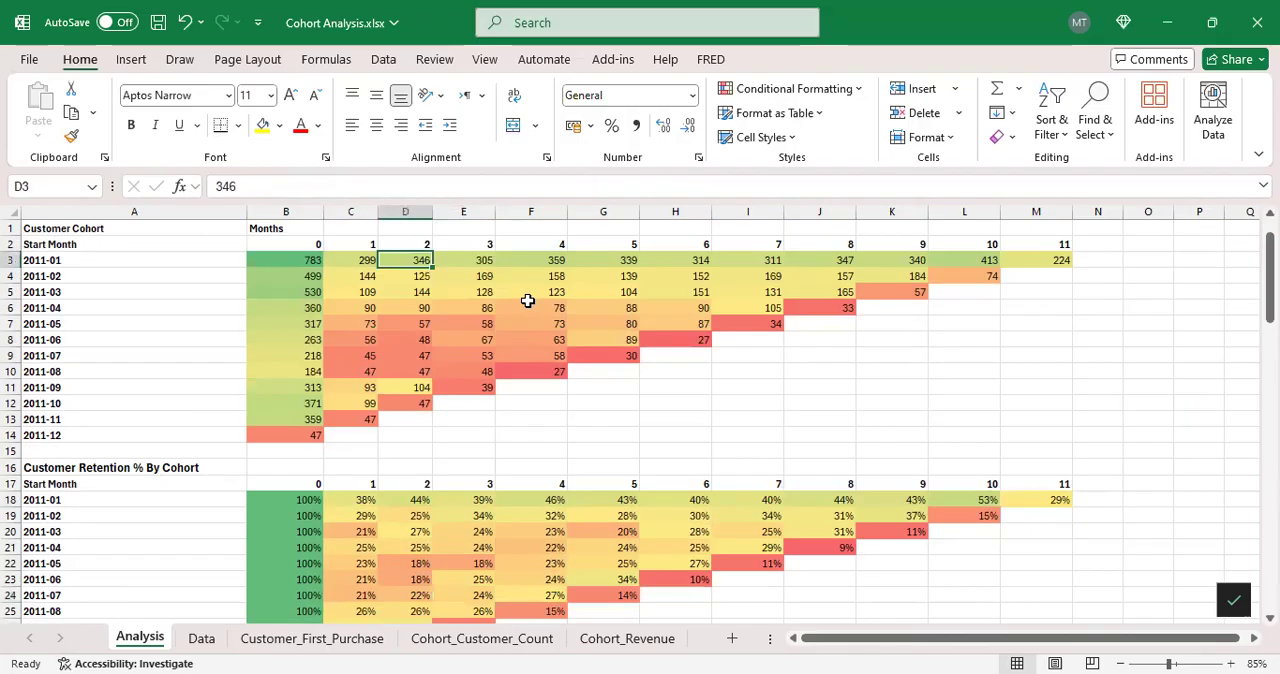
pyautogui.scroll(-3, 640, 300)
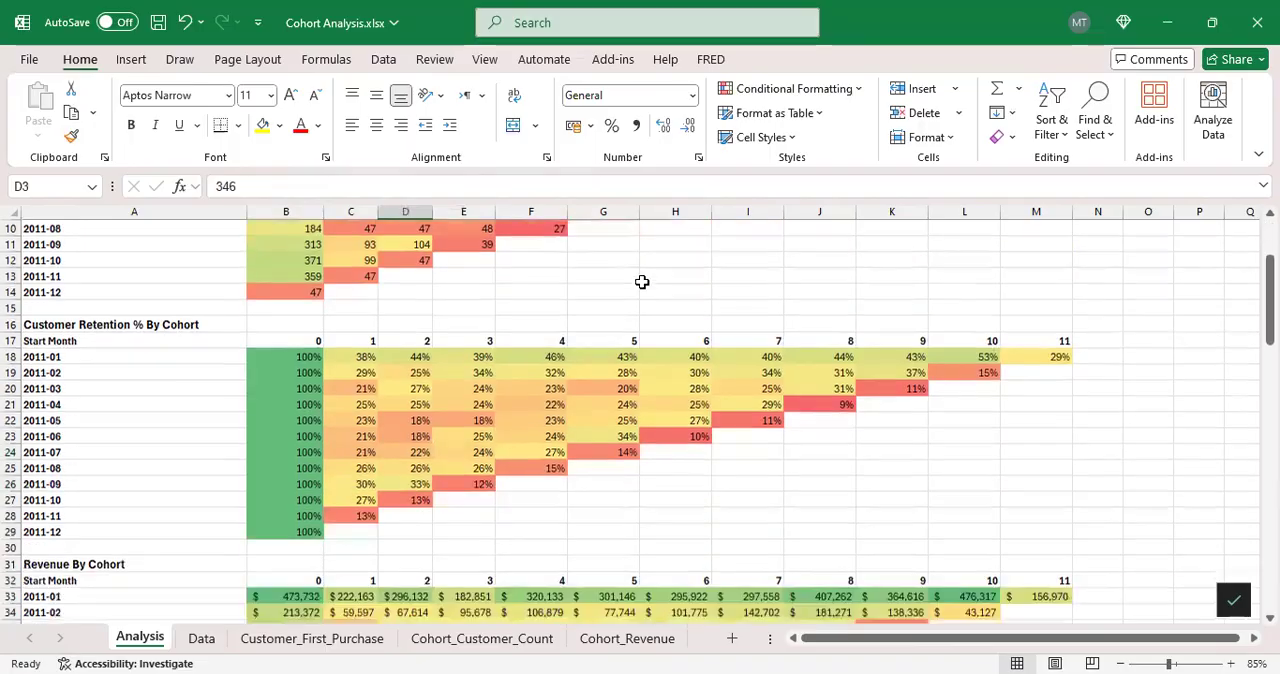
# Step: Review the Customer Retention % By Cohort table's 2011-01 row across B18:M18
pyautogui.scroll(-1, 606, 326)
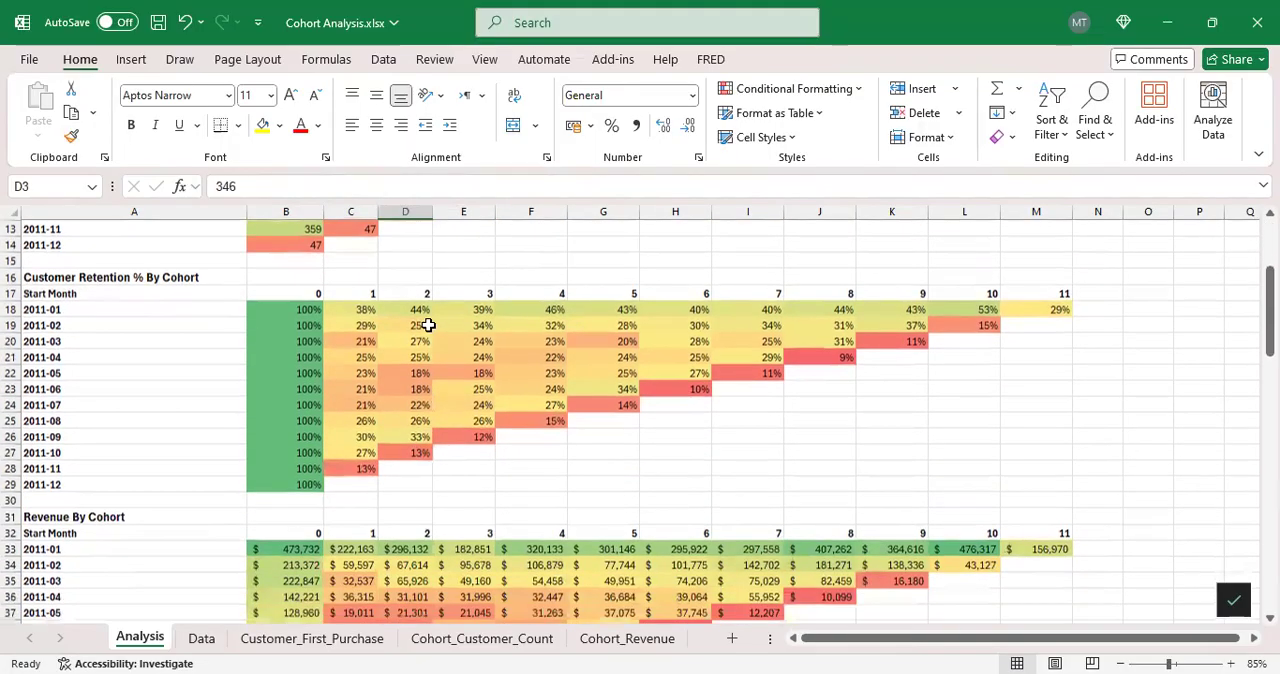
pyautogui.click(156, 278)
pyautogui.moveTo(289, 306); pyautogui.dragTo(1047, 306)
pyautogui.click(240, 311)
# Step: Locate the Revenue By Cohort table and check its source pivot table on the Cohort_Revenue sheet, returning to the Analysis sheet
pyautogui.scroll(-3, 272, 330)
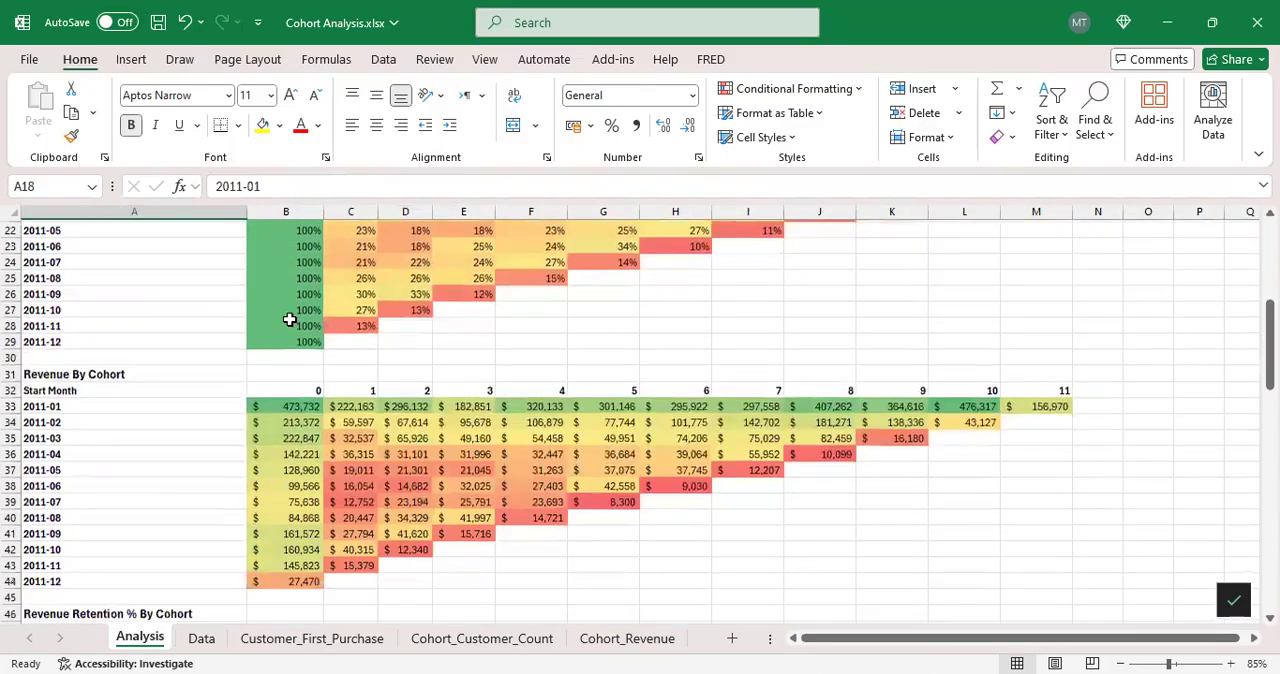
pyautogui.scroll(-1, 206, 349)
pyautogui.click(151, 326)
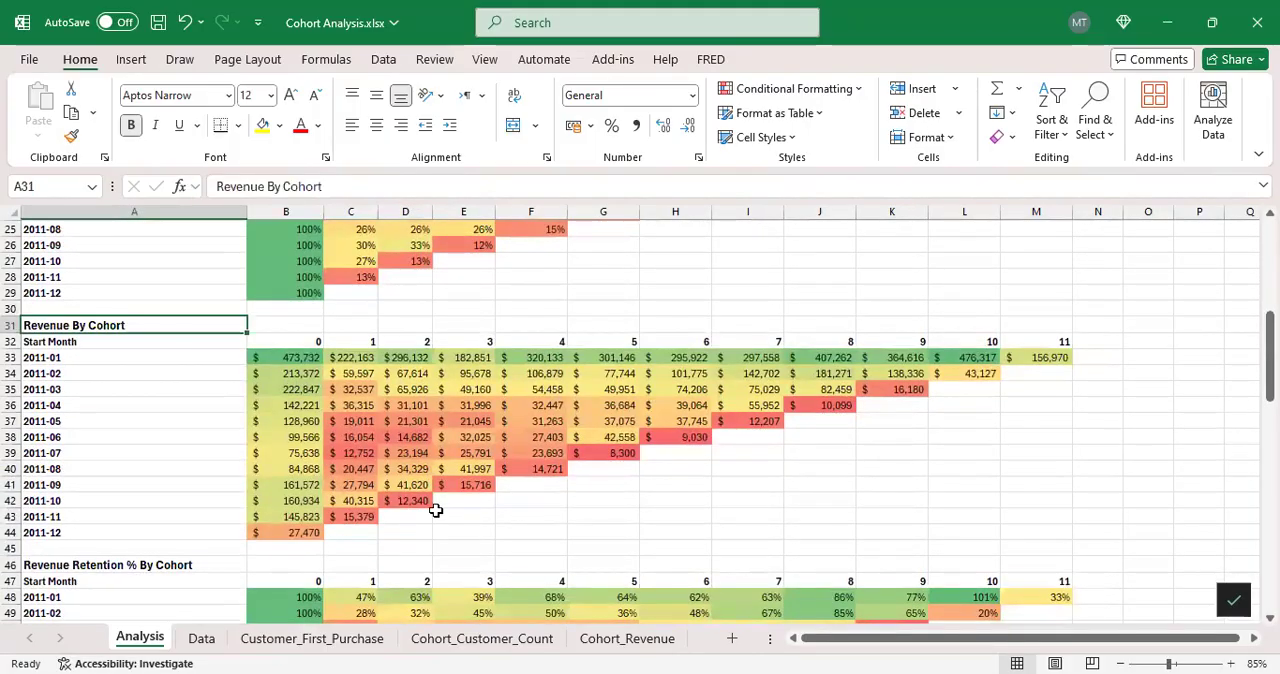
pyautogui.click(627, 638)
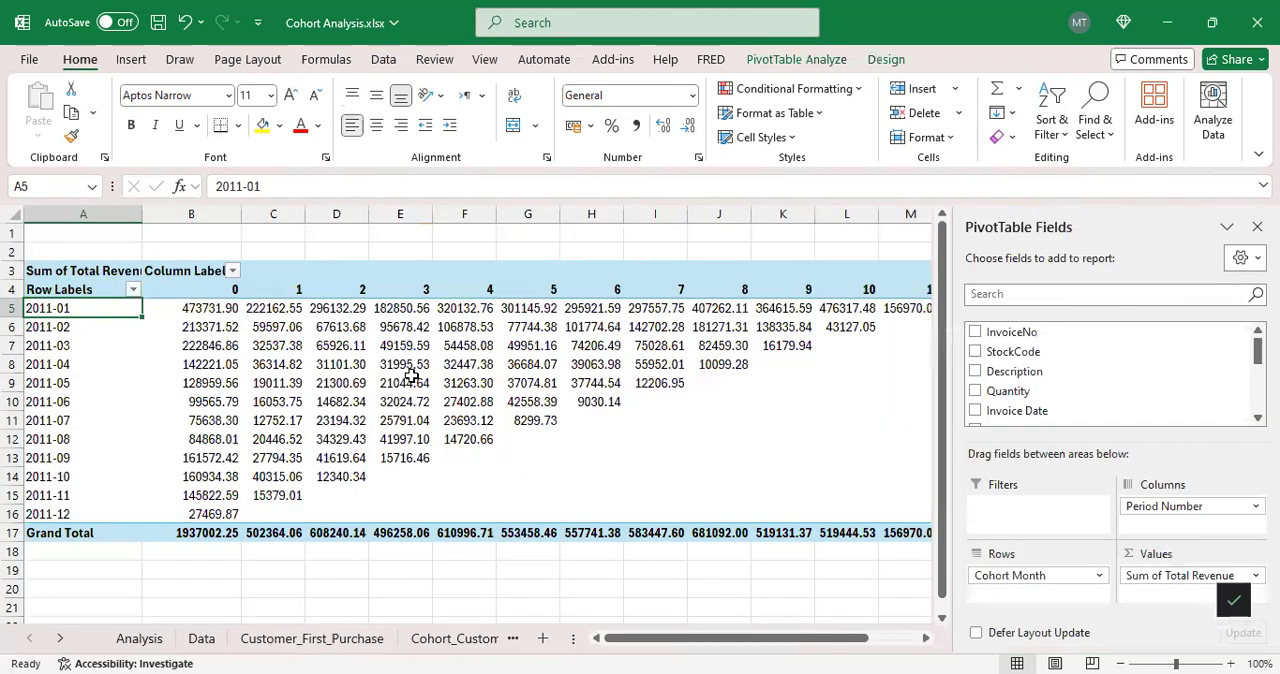
pyautogui.click(139, 638)
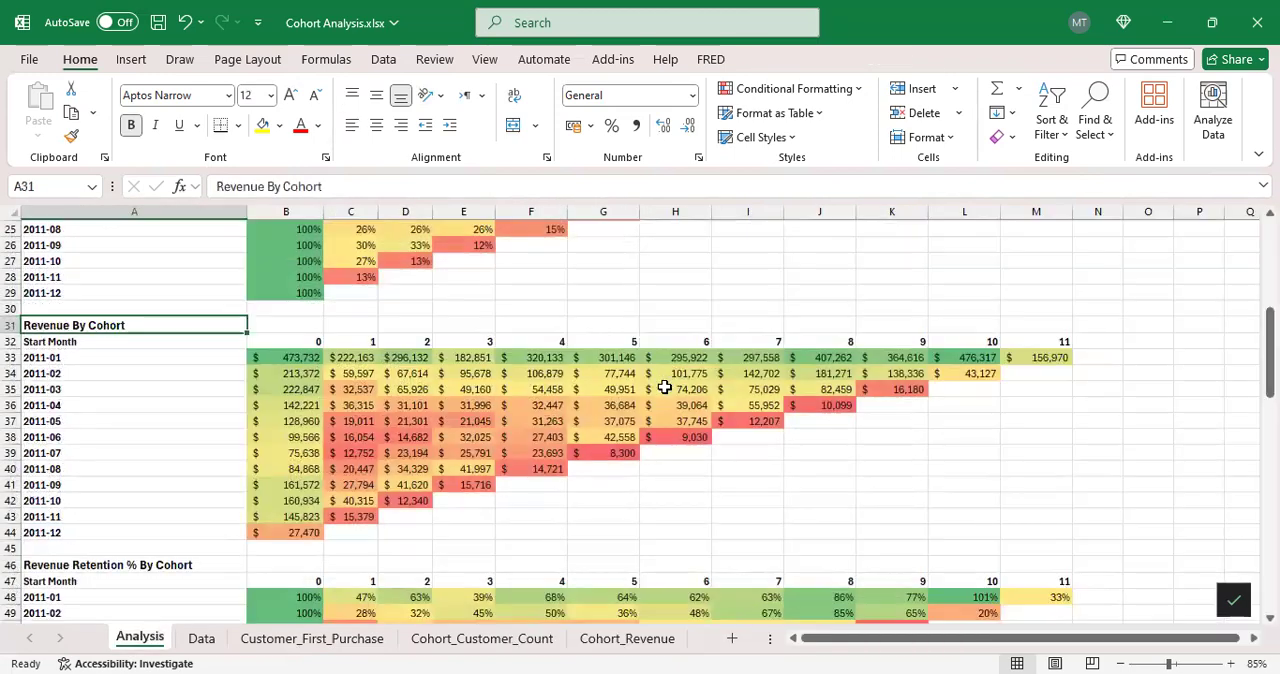
# Step: Follow the 2011-01 cohort's revenue in row 33 of the Revenue By Cohort table from month 0 to month 11
pyautogui.scroll(-2, 700, 368)
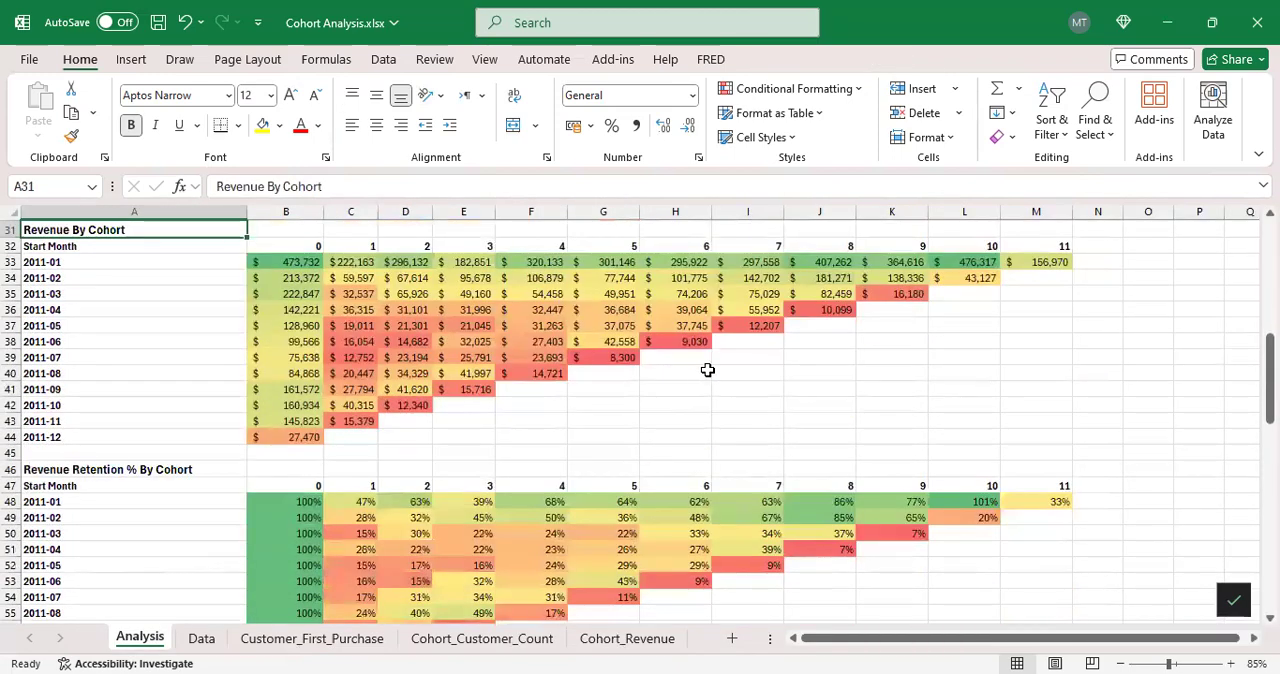
pyautogui.scroll(1, 718, 304)
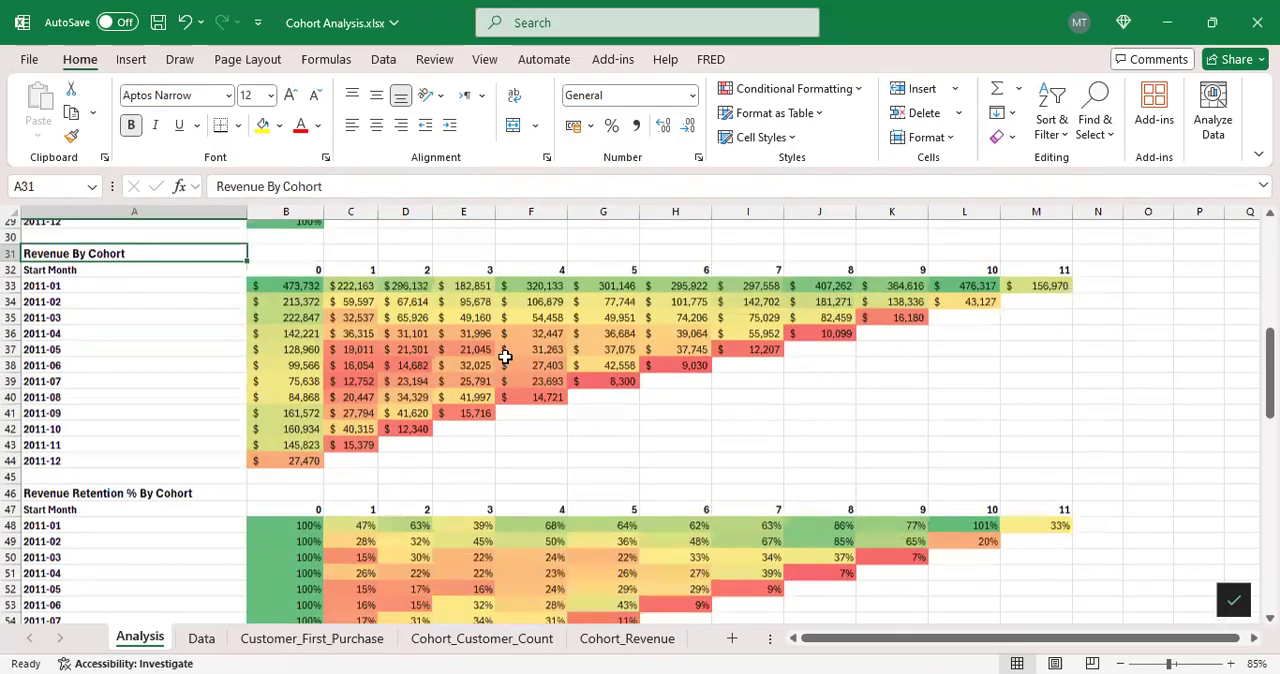
pyautogui.scroll(1, 518, 352)
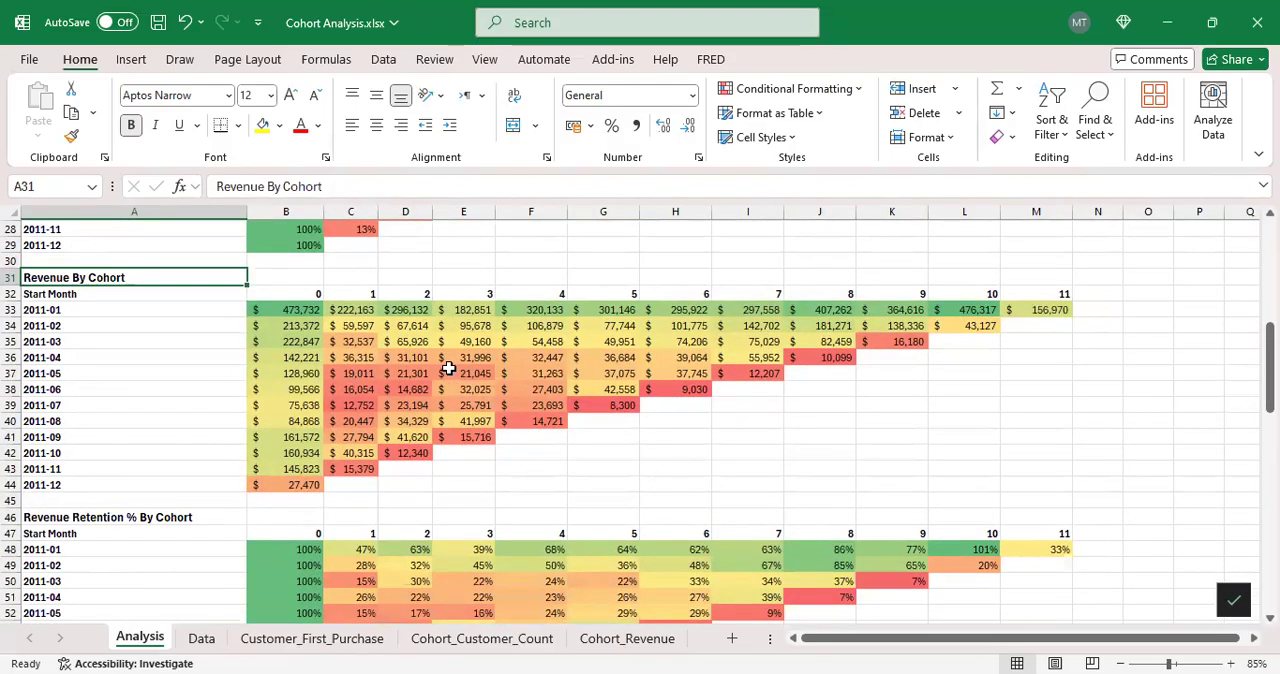
pyautogui.click(317, 312)
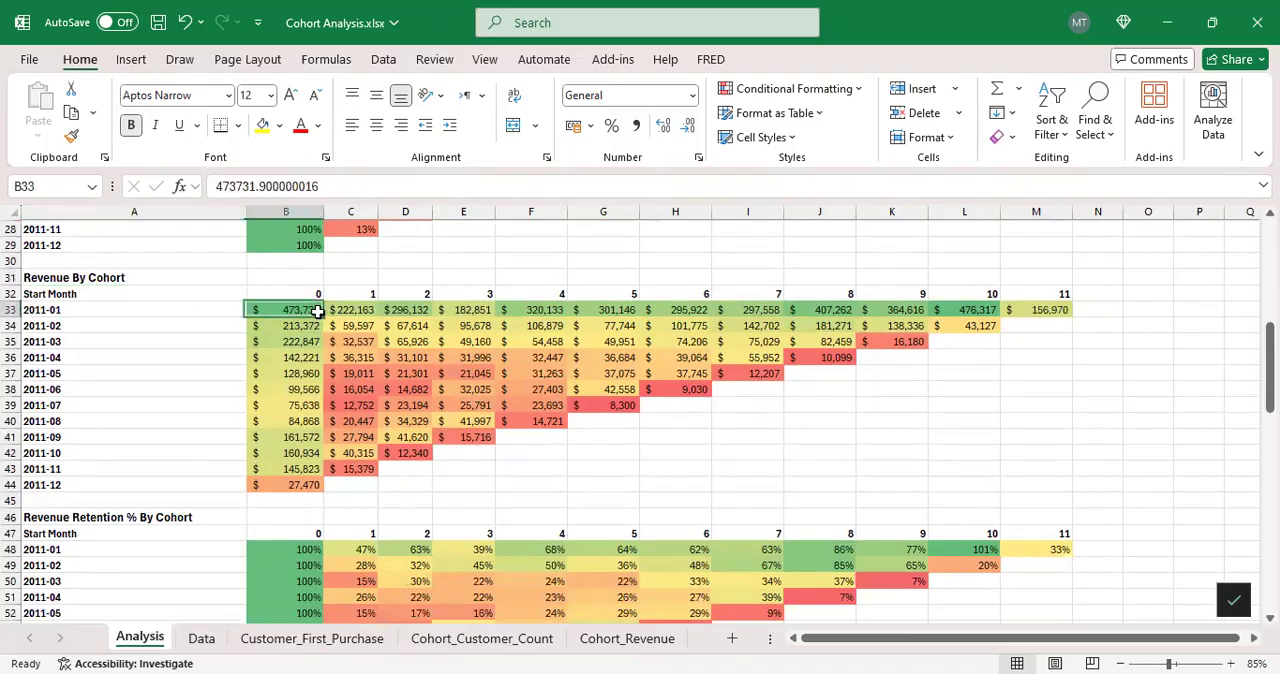
pyautogui.moveTo(317, 312); pyautogui.dragTo(466, 309)
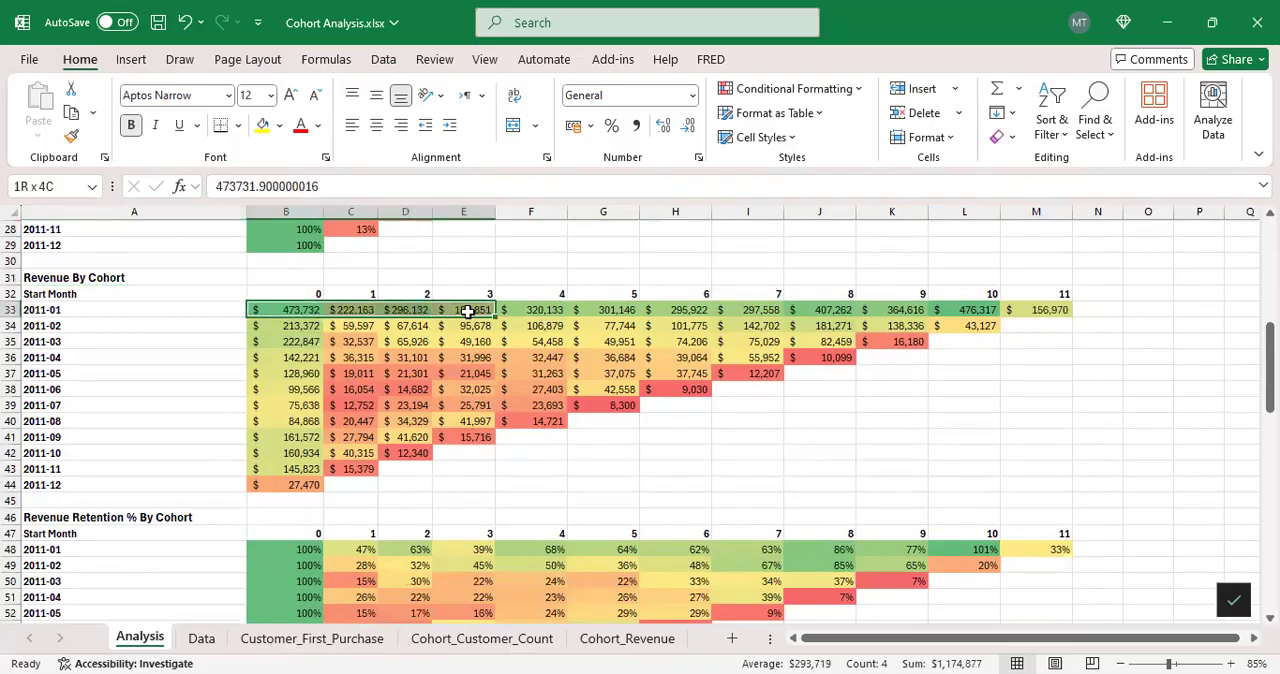
pyautogui.click(299, 309)
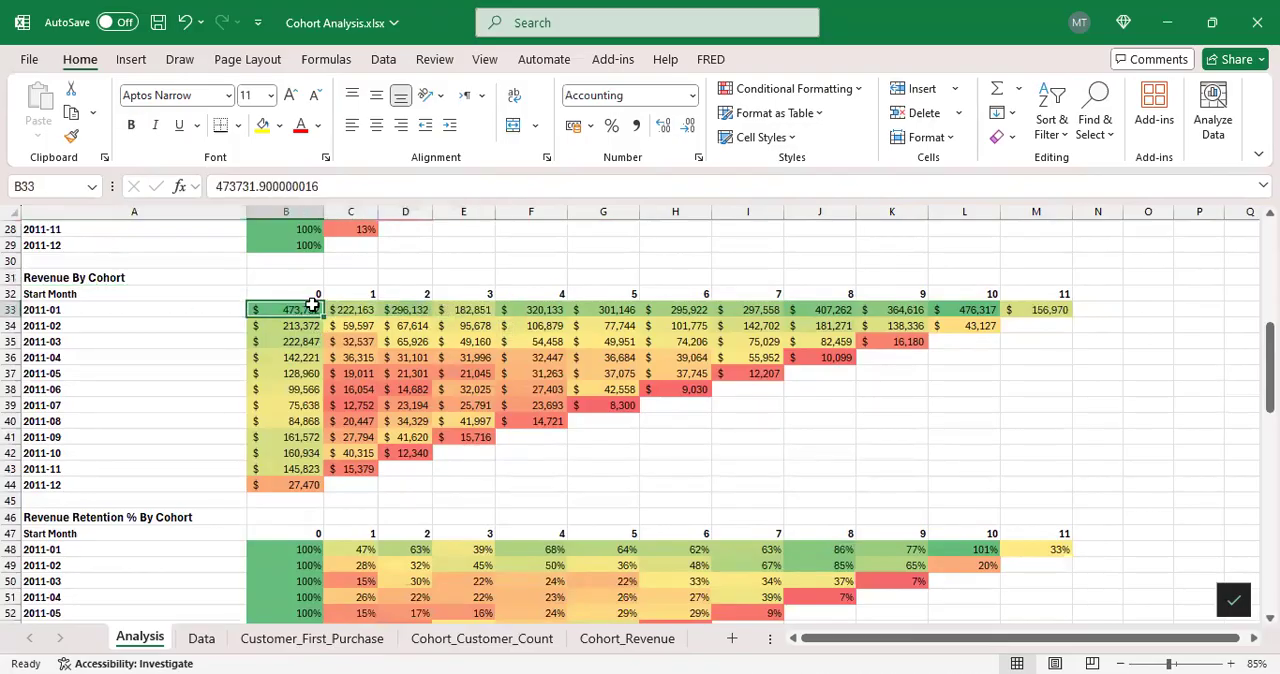
pyautogui.click(1050, 309)
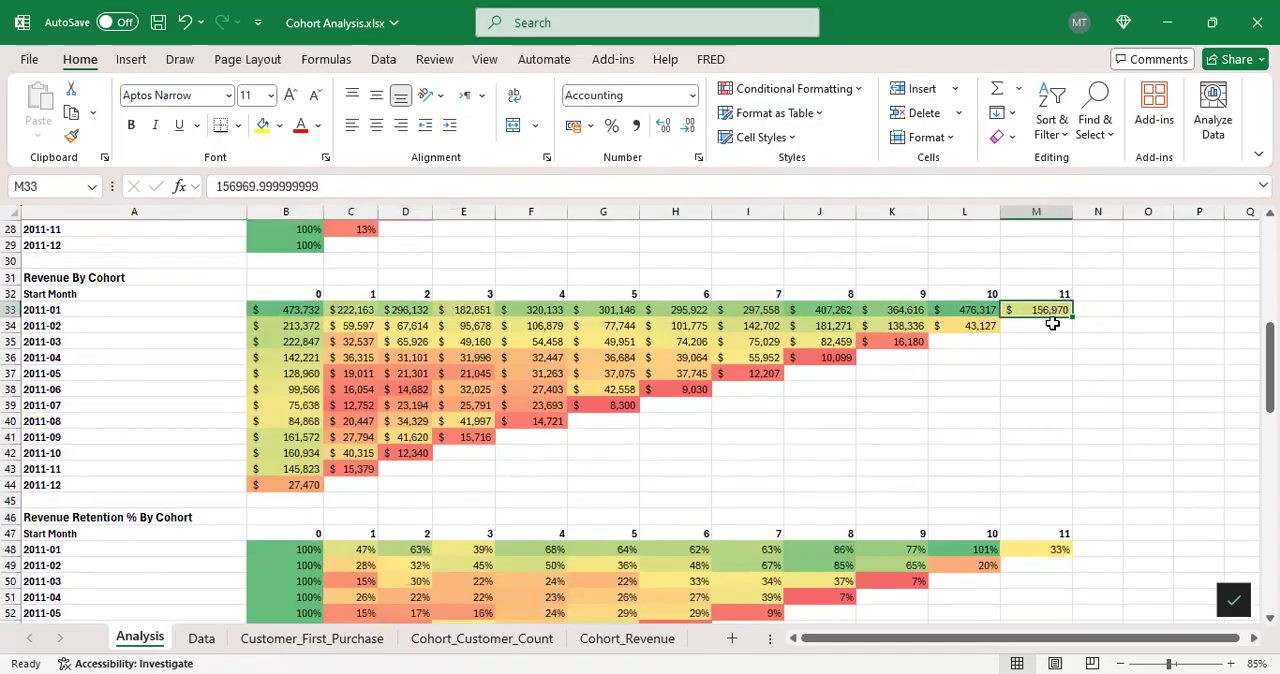
# Step: Check the last-month revenue of the 2011-02 through 2011-05 cohorts along the diagonal L34, K35, J36 and I37
pyautogui.scroll(-1, 470, 378)
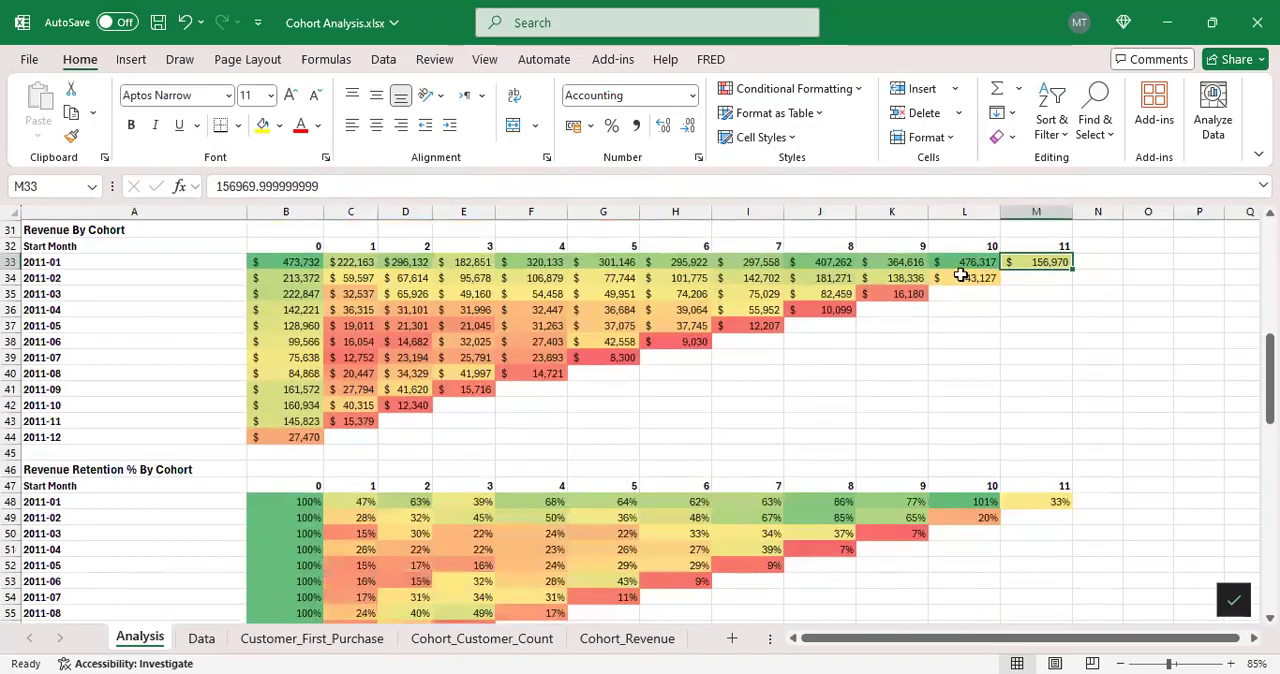
pyautogui.click(986, 278)
pyautogui.click(896, 296)
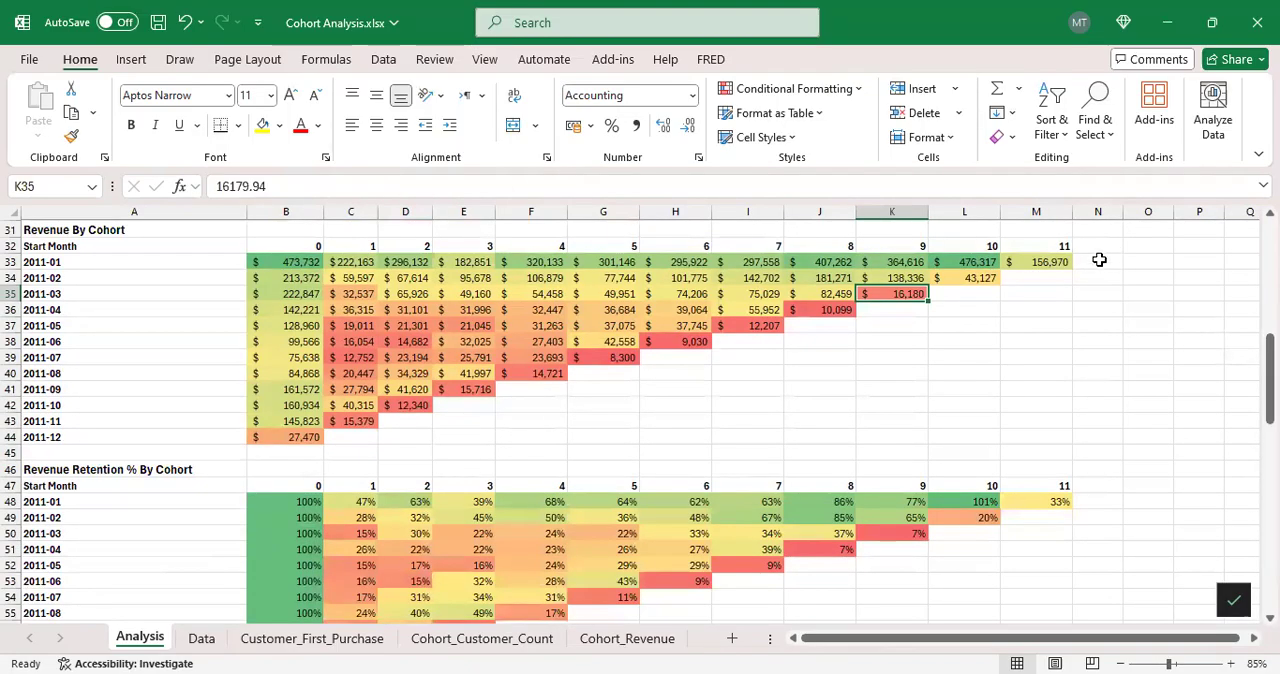
pyautogui.click(838, 309)
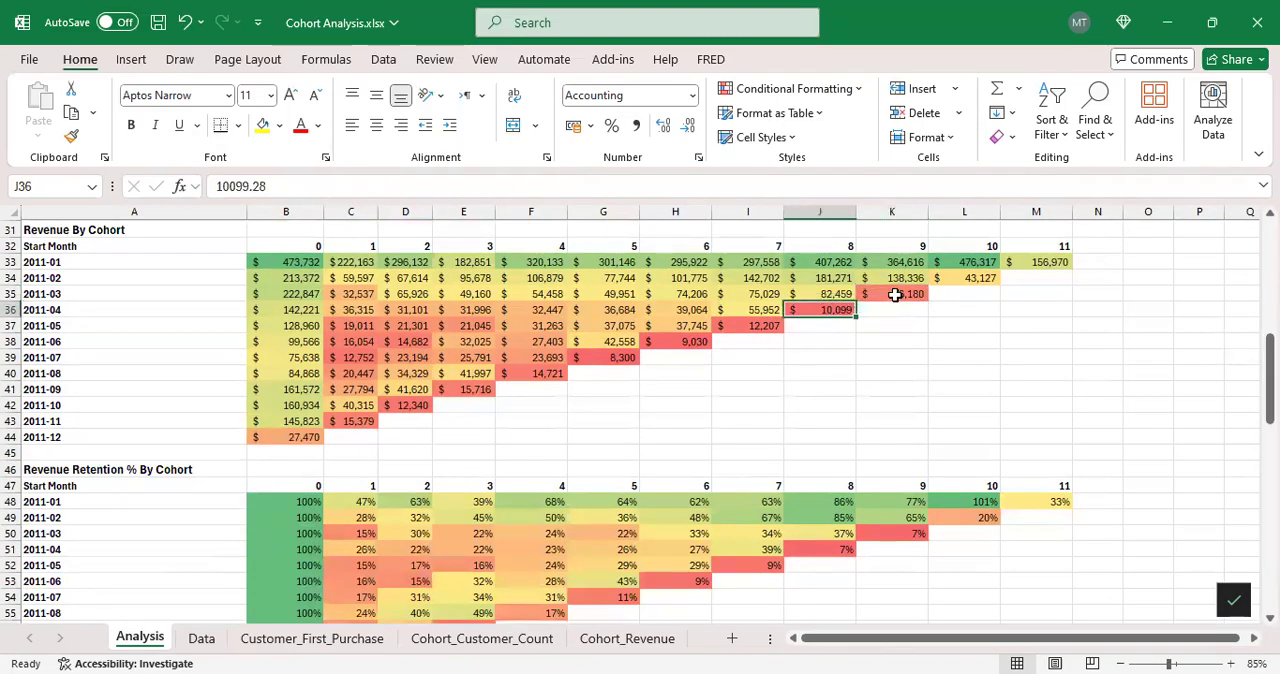
pyautogui.click(752, 323)
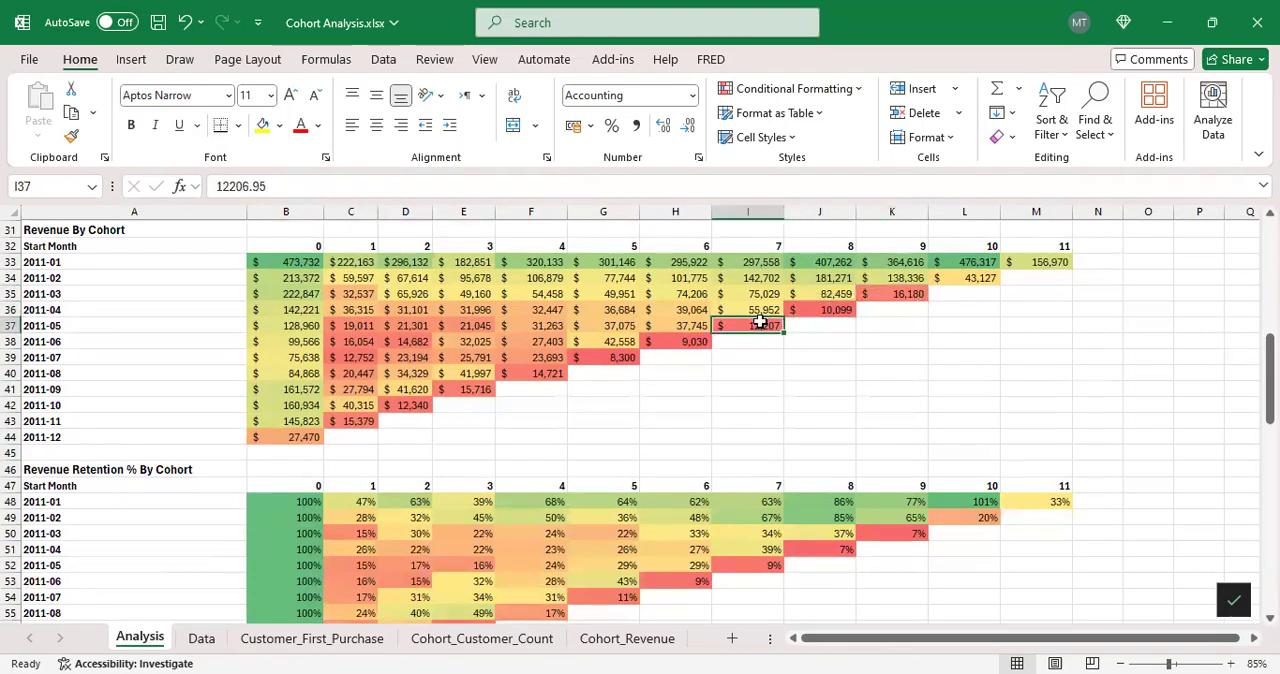
# Step: Examine the Revenue Retention % By Cohort formulas in B48 and C48, tracing B48's B33 and $B33 references without editing them
pyautogui.scroll(-2, 762, 316)
pyautogui.scroll(-1, 659, 327)
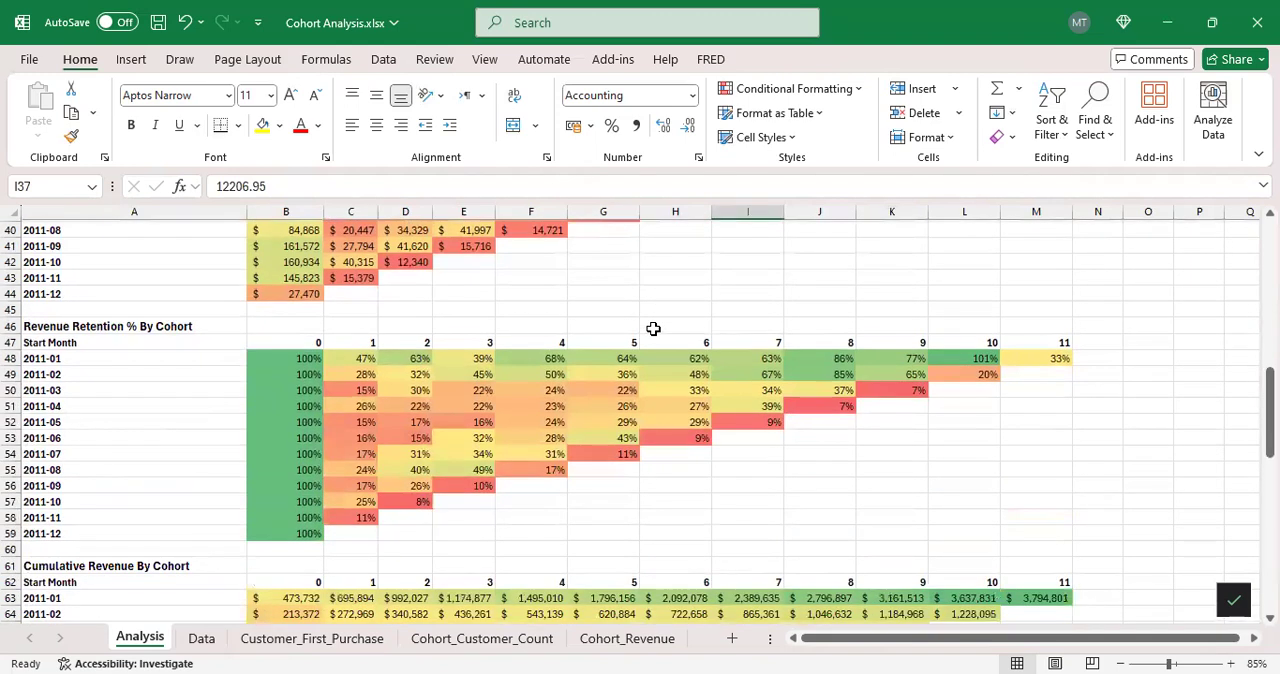
pyautogui.click(318, 359)
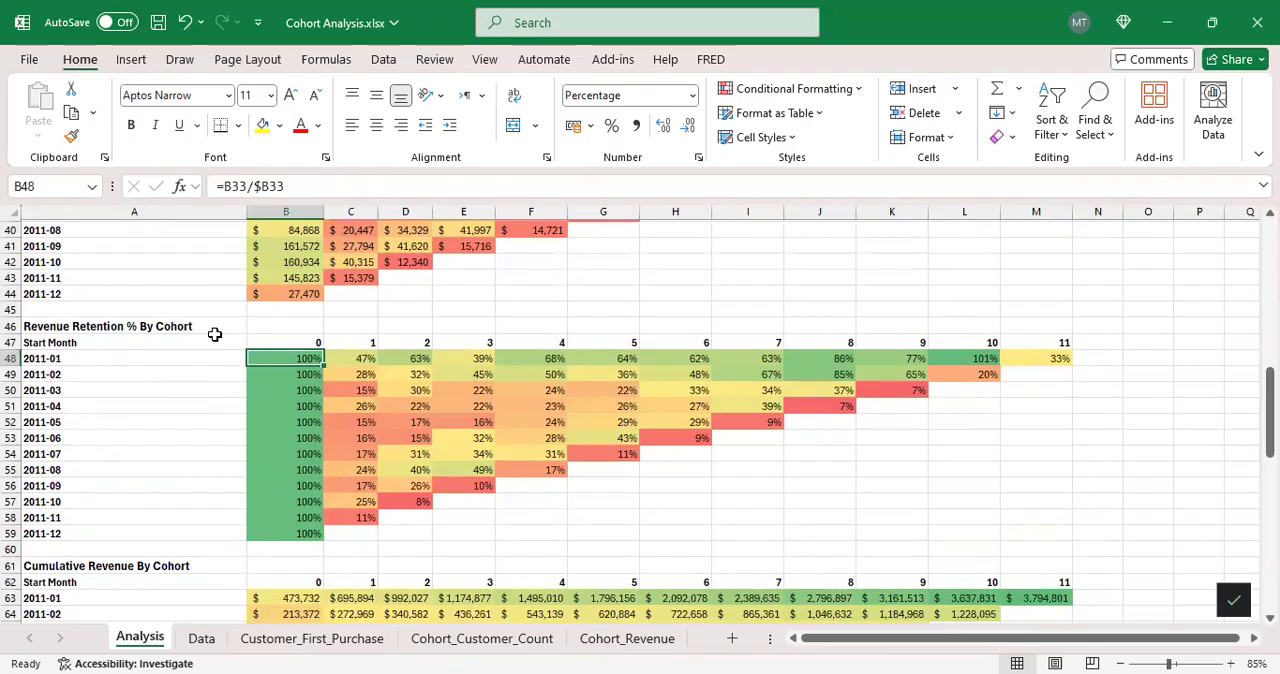
pyautogui.scroll(2, 357, 321)
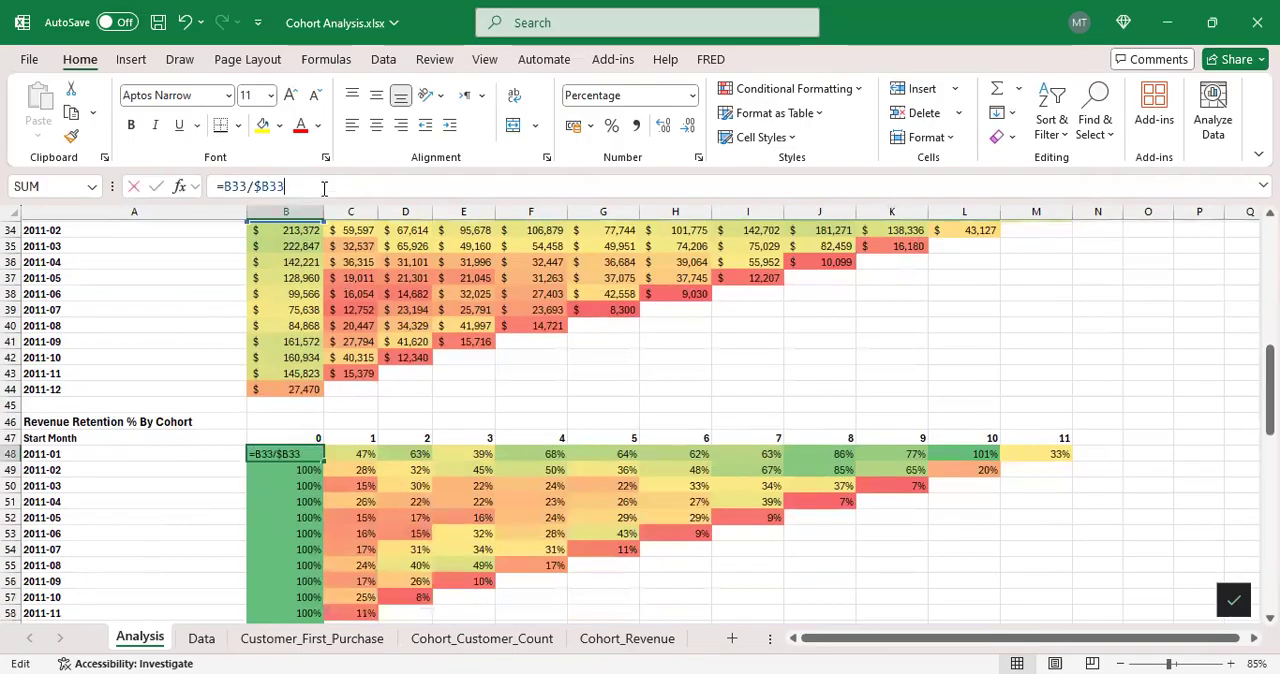
pyautogui.click(322, 185)
pyautogui.scroll(2, 420, 329)
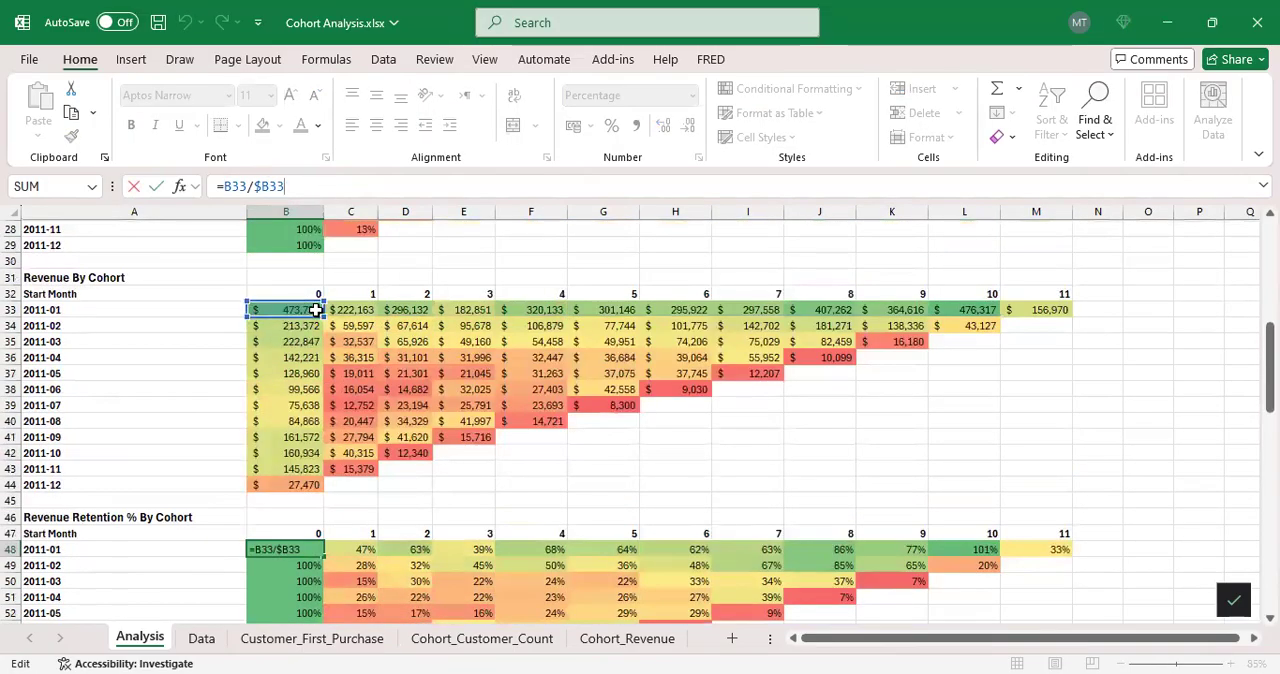
pyautogui.scroll(3, 368, 300)
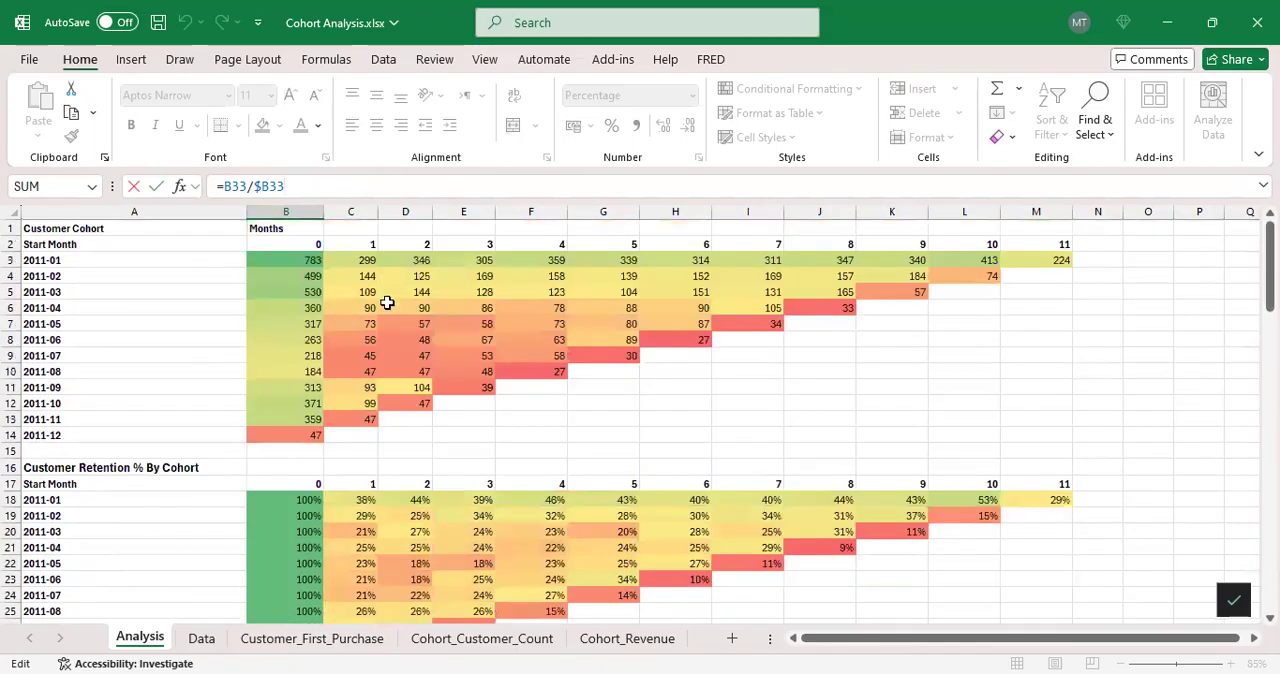
pyautogui.scroll(-10, 360, 300)
pyautogui.scroll(1, 310, 318)
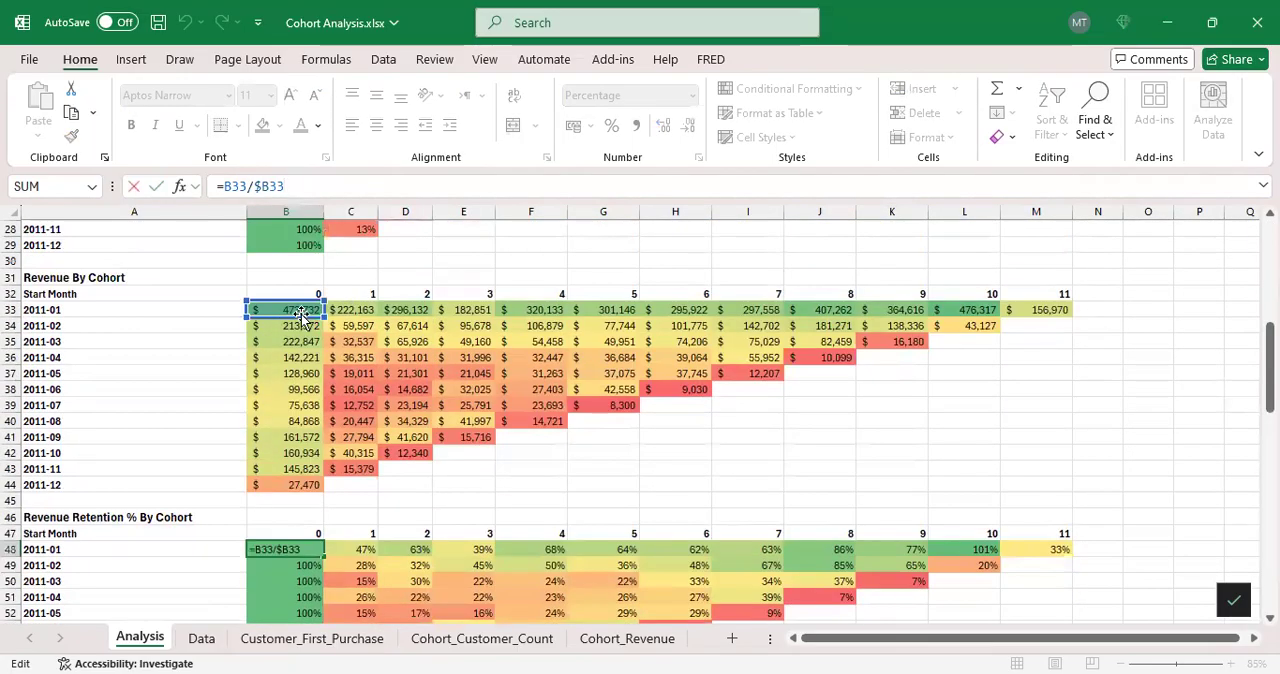
pyautogui.press('Return')
pyautogui.click(366, 548)
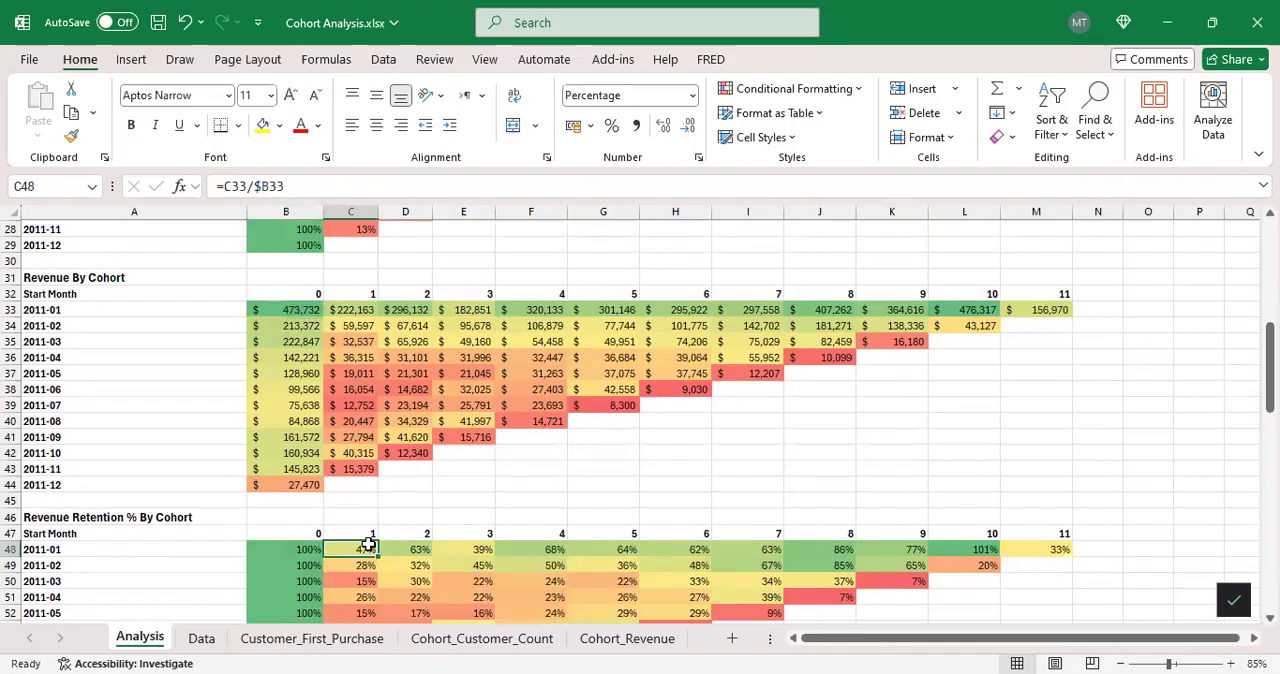
# Step: Trace the C33 and $B33 references of the revenue retention formula in C48, leaving the formula unchanged
pyautogui.press('F2')
pyautogui.scroll(2, 395, 410)
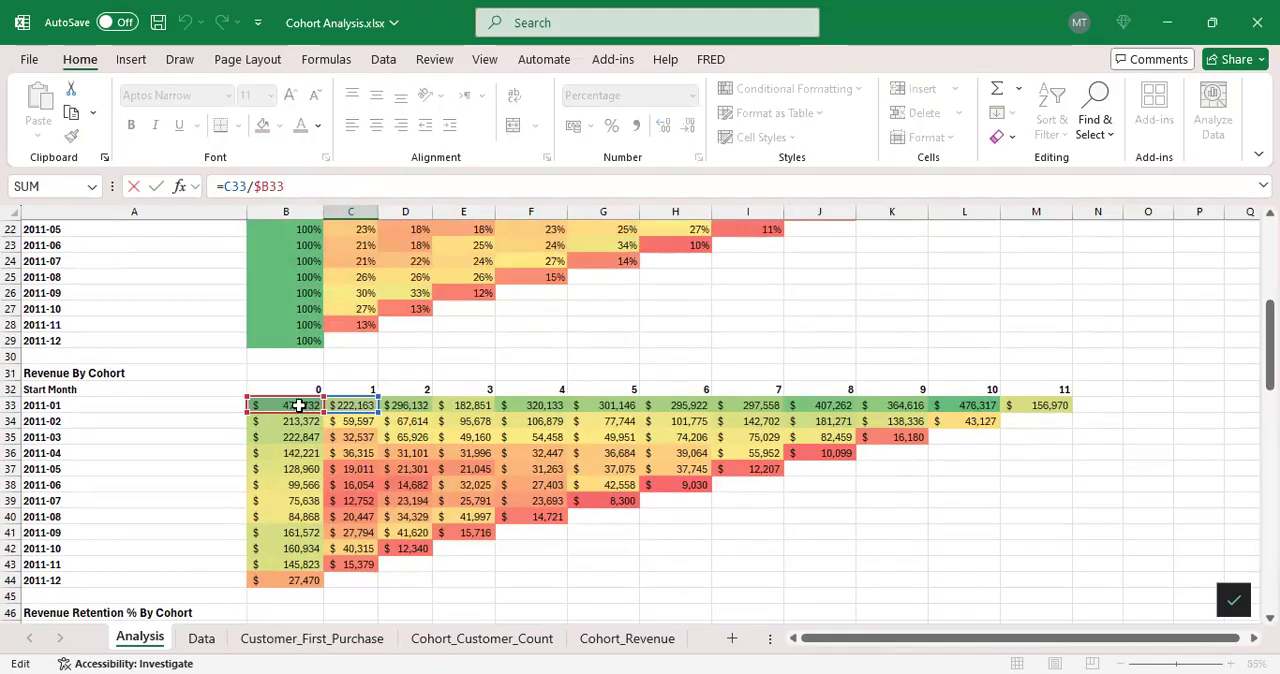
pyautogui.scroll(-3, 300, 405)
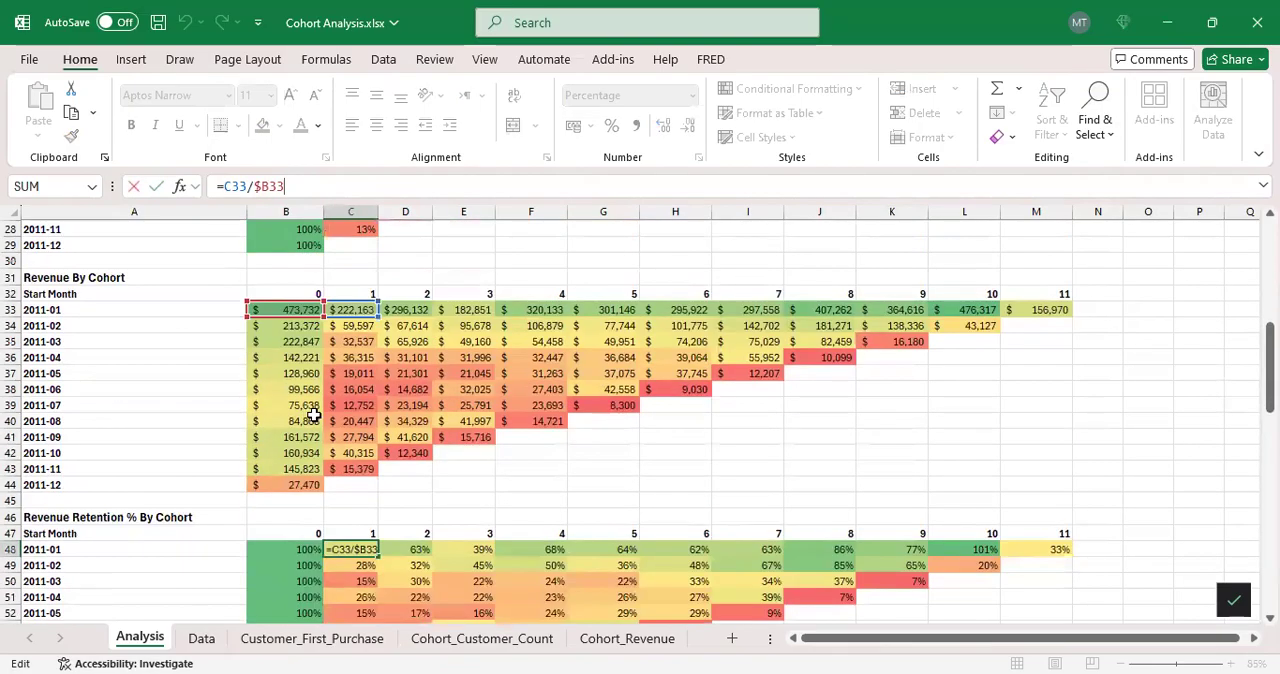
pyautogui.press('Return')
# Step: Locate the Cumulative Revenue By Cohort table and trace B63's reference to B33 in the Revenue By Cohort table without editing it
pyautogui.scroll(-3, 420, 380)
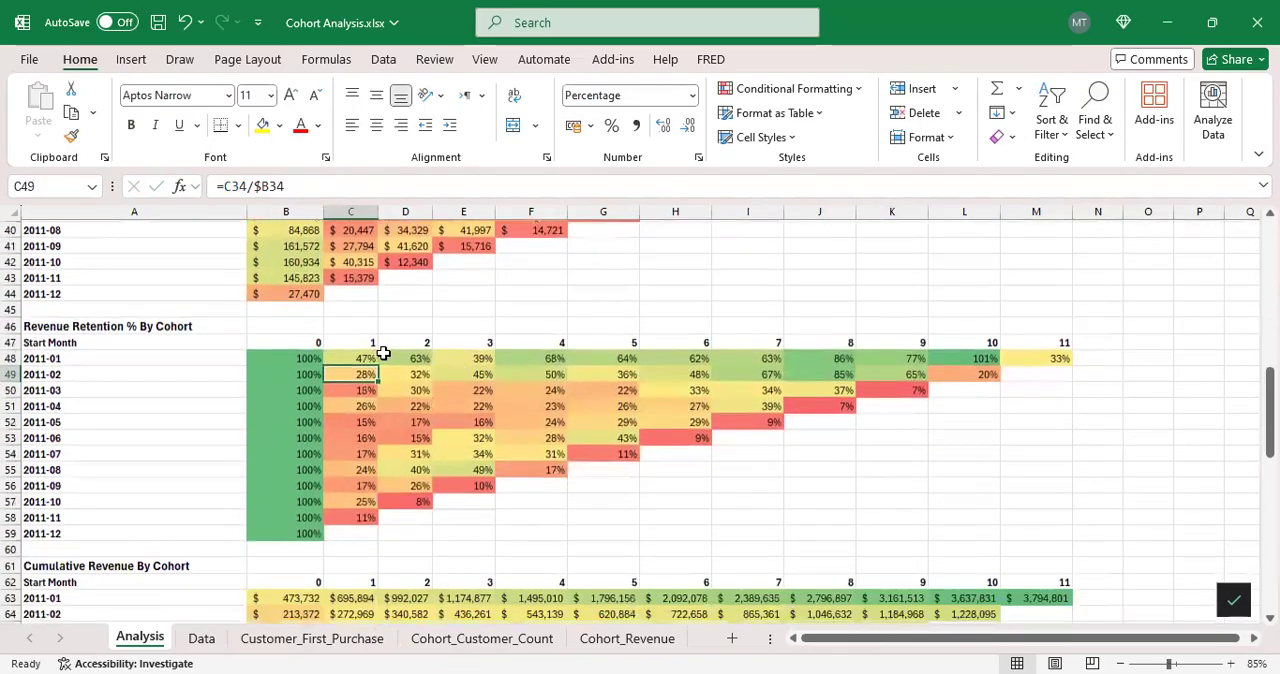
pyautogui.scroll(-3, 357, 346)
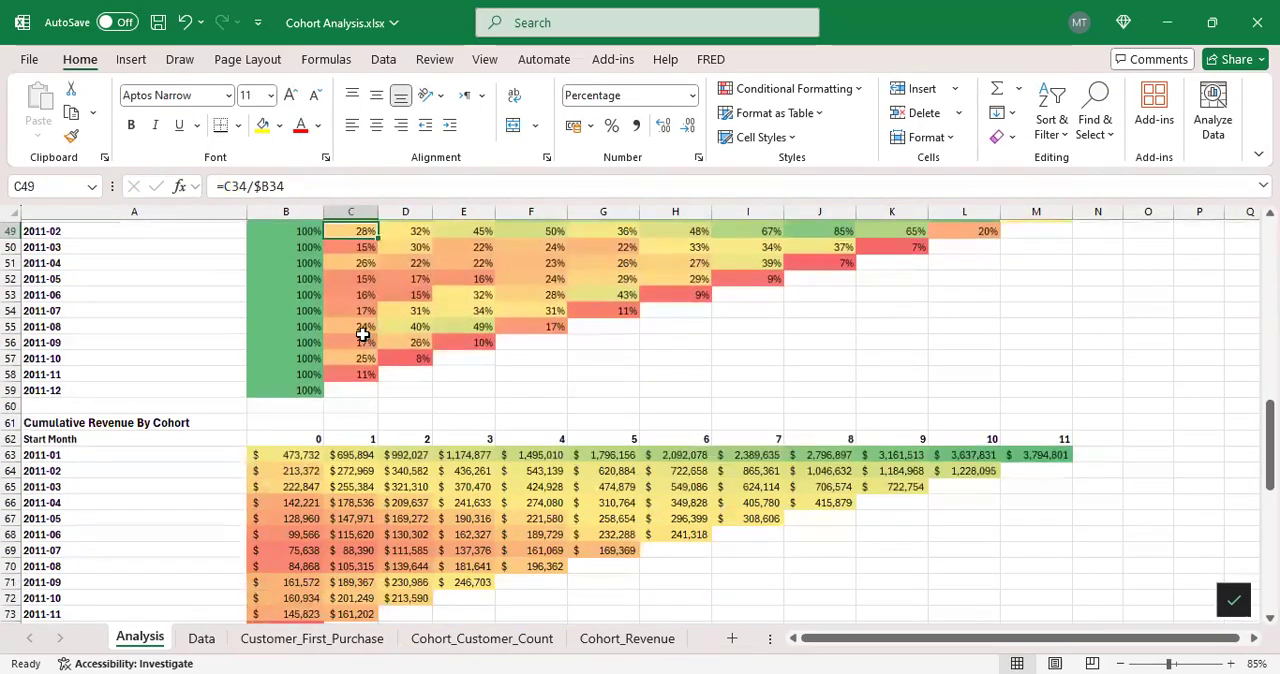
pyautogui.scroll(-1, 413, 310)
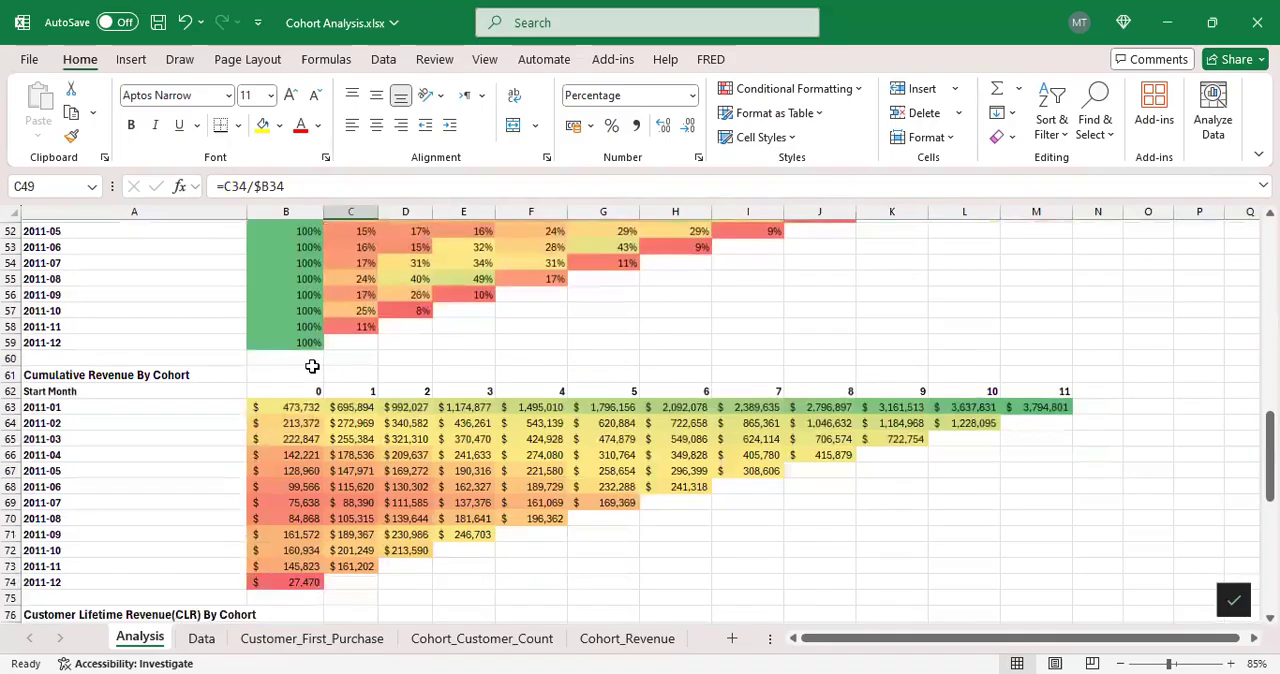
pyautogui.click(197, 374)
pyautogui.click(297, 409)
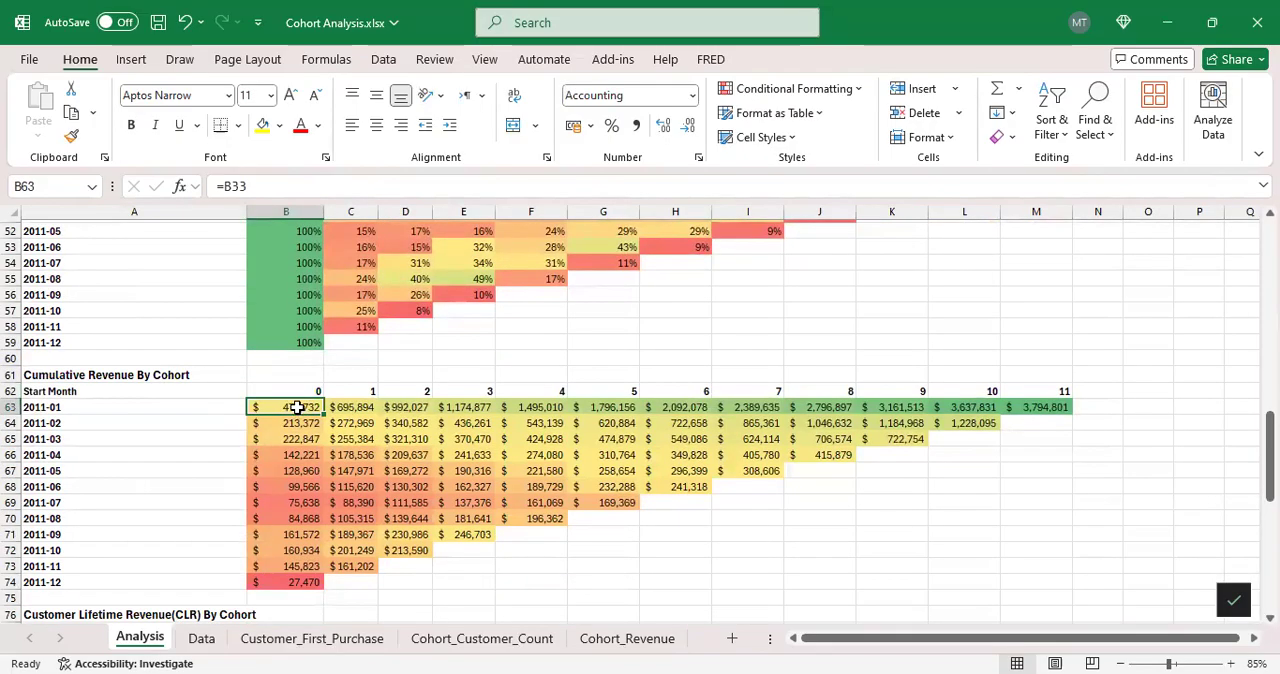
pyautogui.press('F2')
pyautogui.scroll(6, 355, 340)
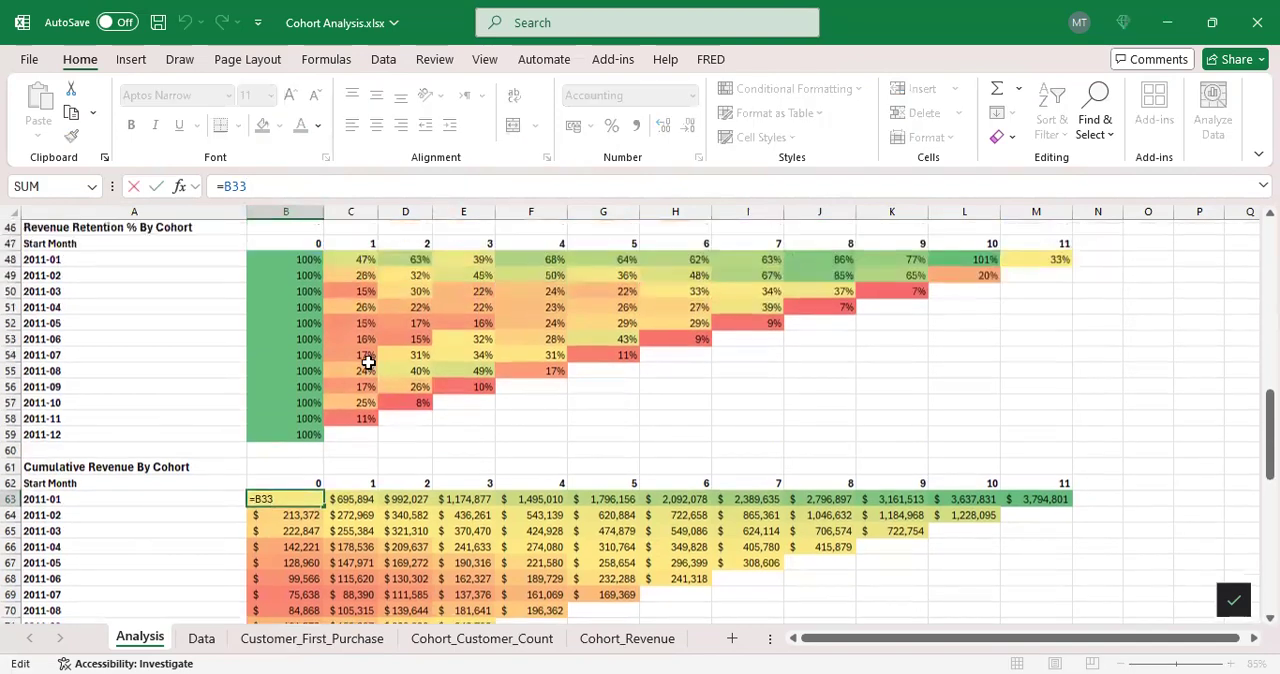
pyautogui.scroll(2, 355, 340)
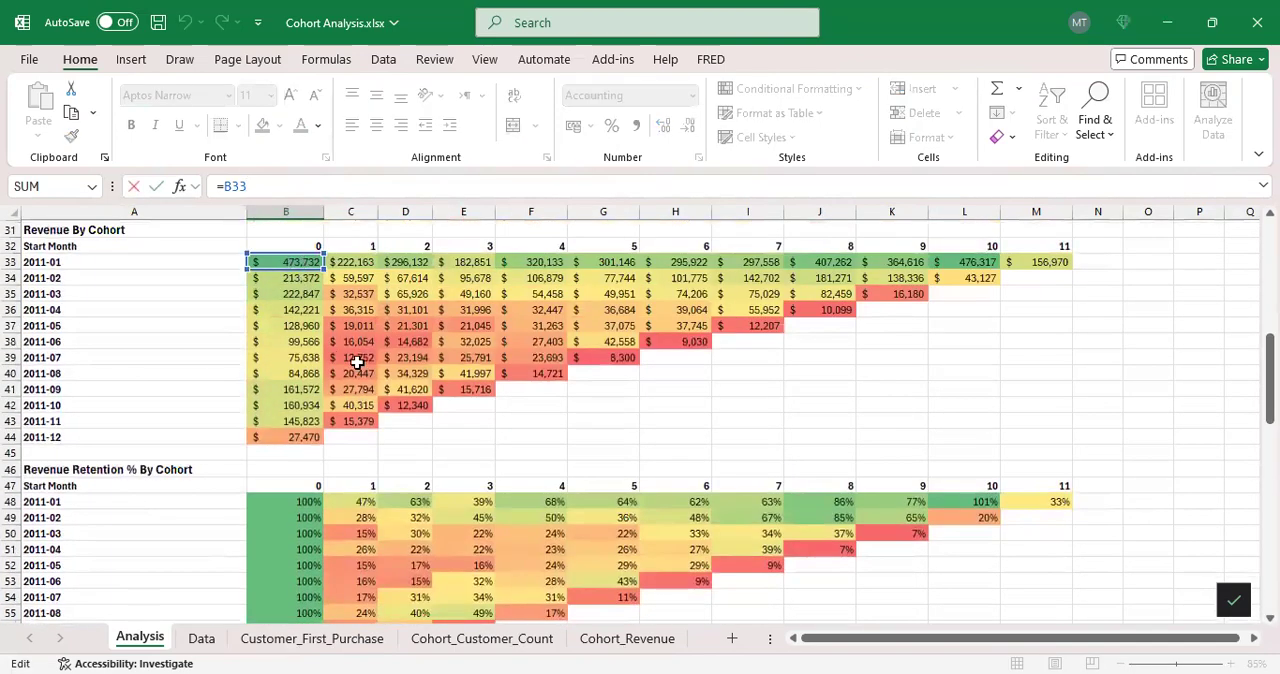
pyautogui.scroll(-3, 358, 358)
pyautogui.scroll(-1, 366, 362)
pyautogui.press('Return')
# Step: Examine the cumulative formula in C63, tracing its C33 reference in the Revenue By Cohort table without changing it
pyautogui.click(358, 598)
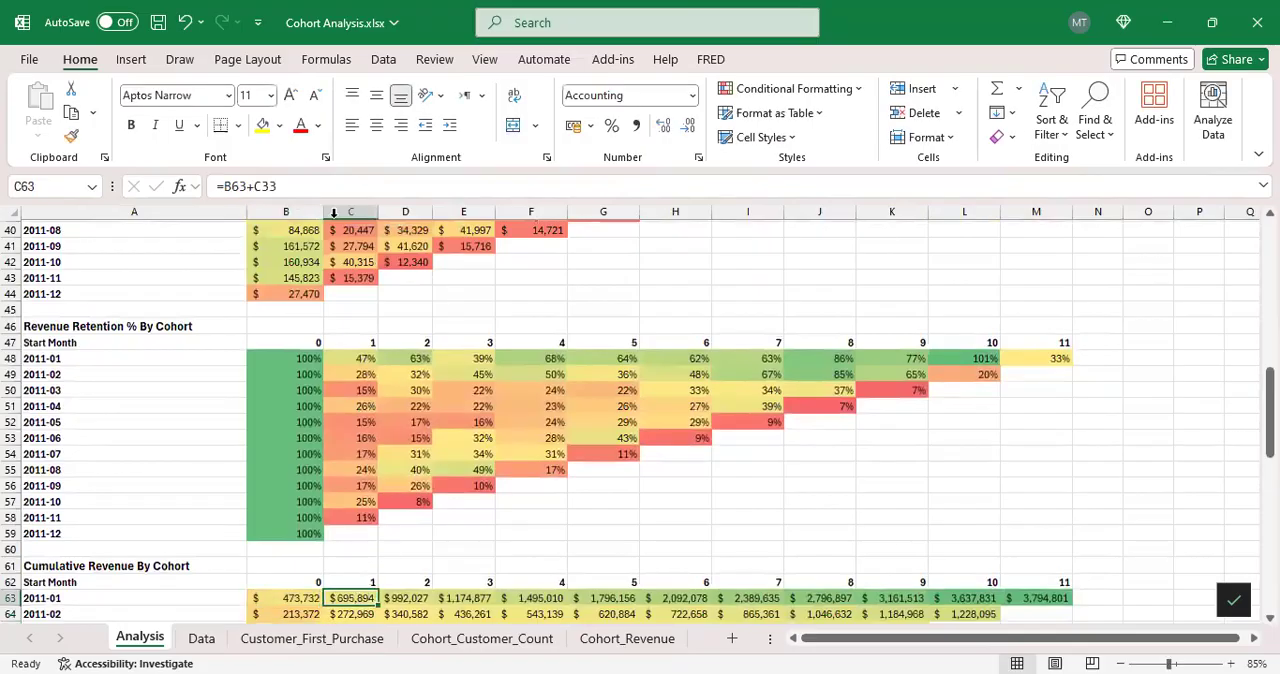
pyautogui.press('F2')
pyautogui.scroll(3, 395, 421)
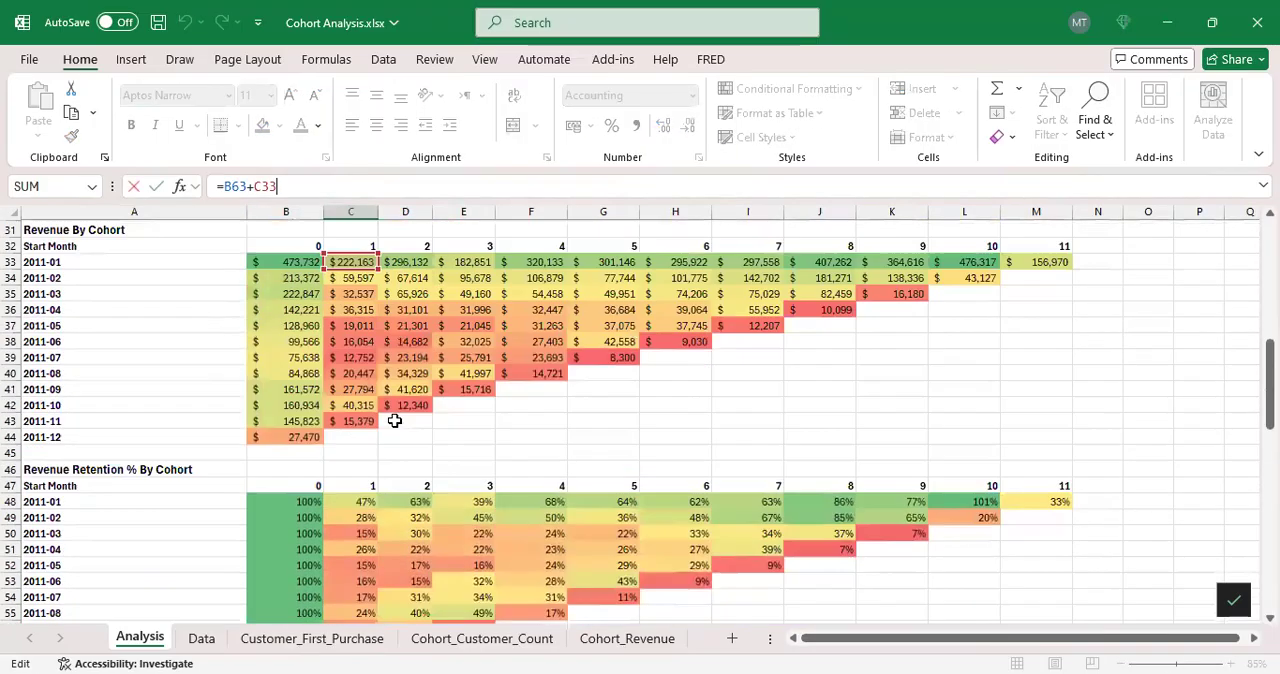
pyautogui.scroll(1, 395, 421)
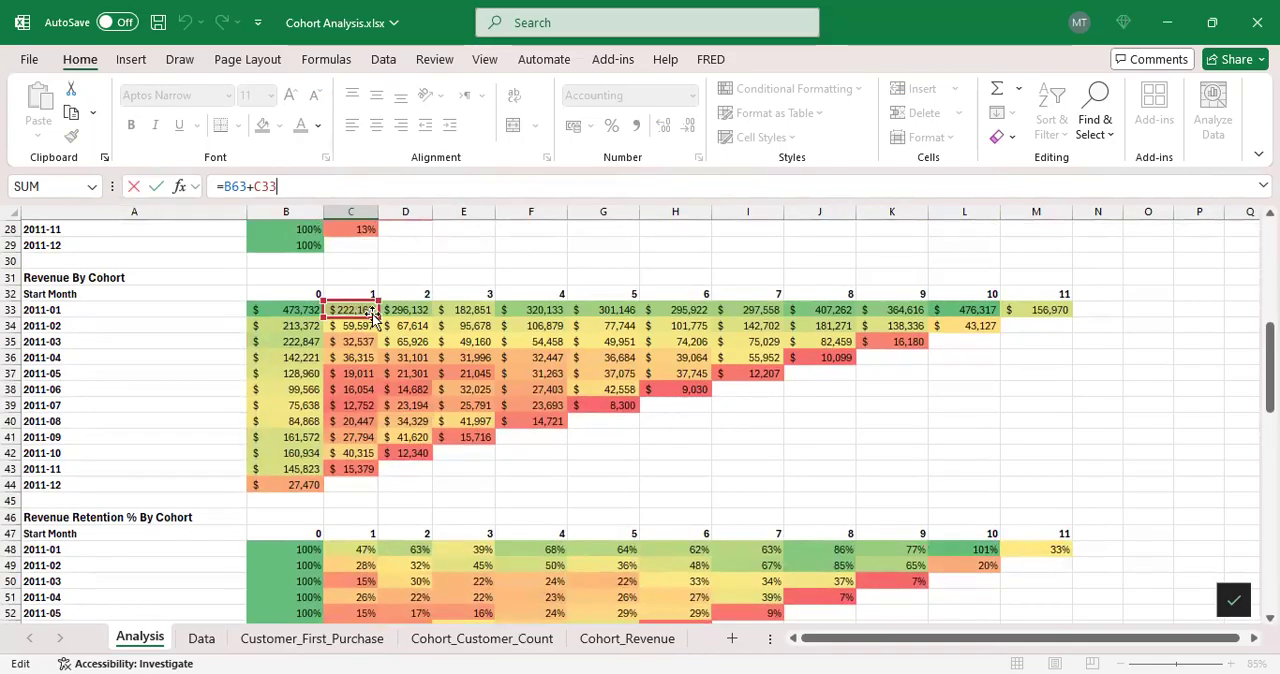
pyautogui.scroll(-4, 380, 318)
pyautogui.press('Return')
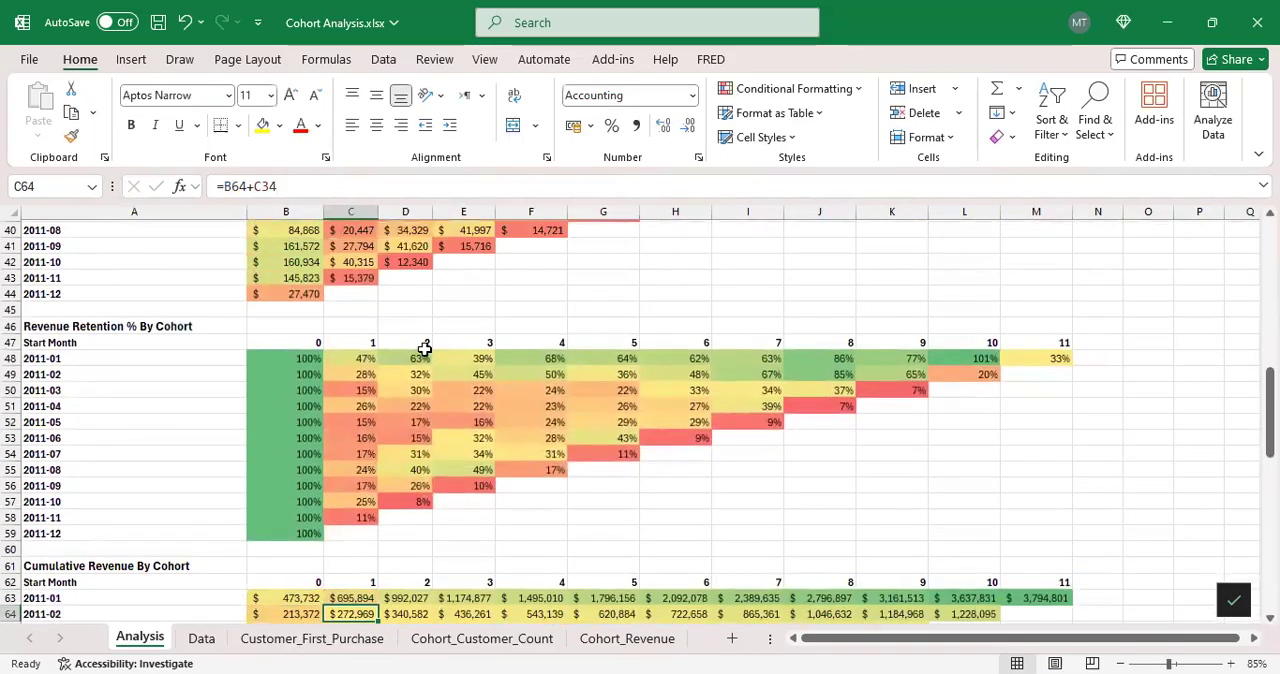
# Step: Follow the 2011-01 cohort's cumulative revenue in row 63 from month 0 in B63 to month 11 in M63
pyautogui.scroll(-5, 425, 347)
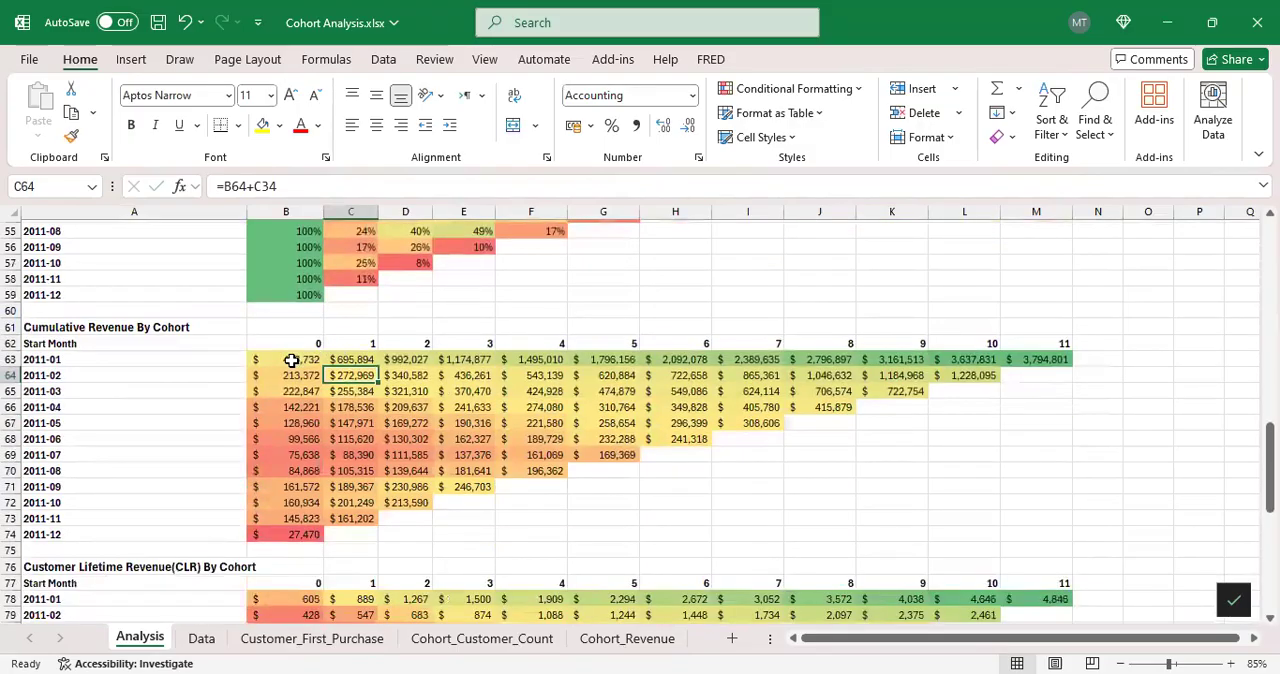
pyautogui.click(290, 361)
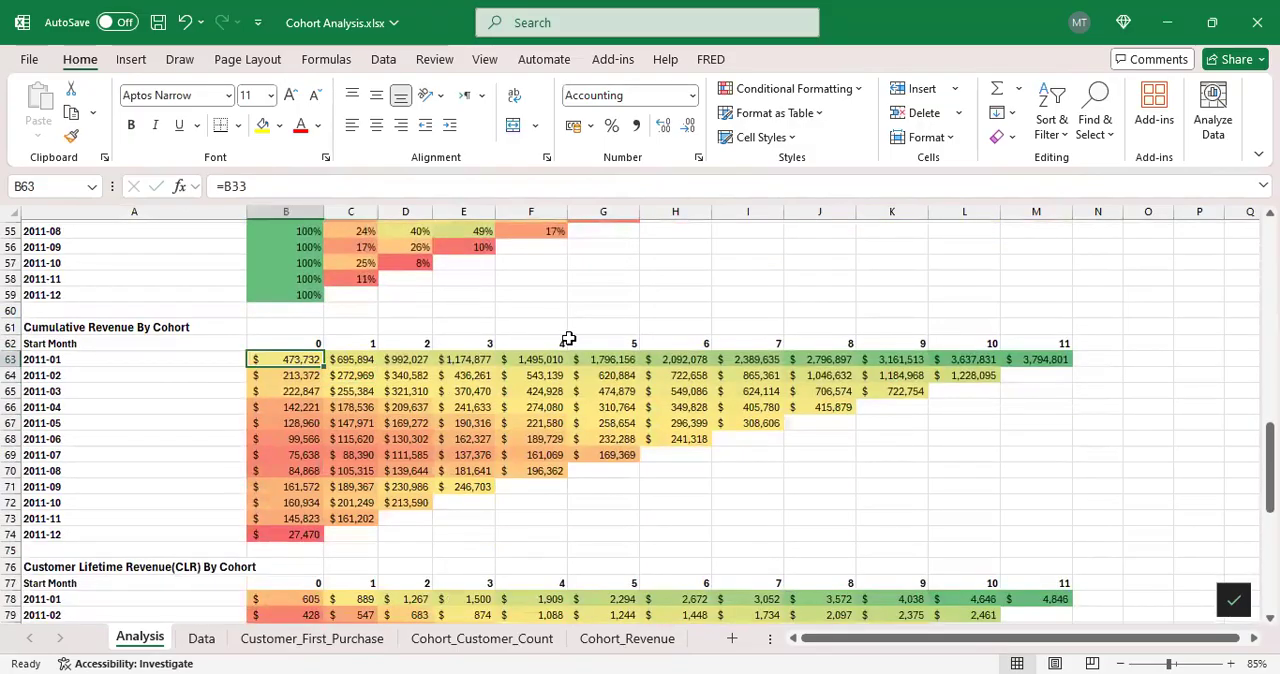
pyautogui.click(1046, 361)
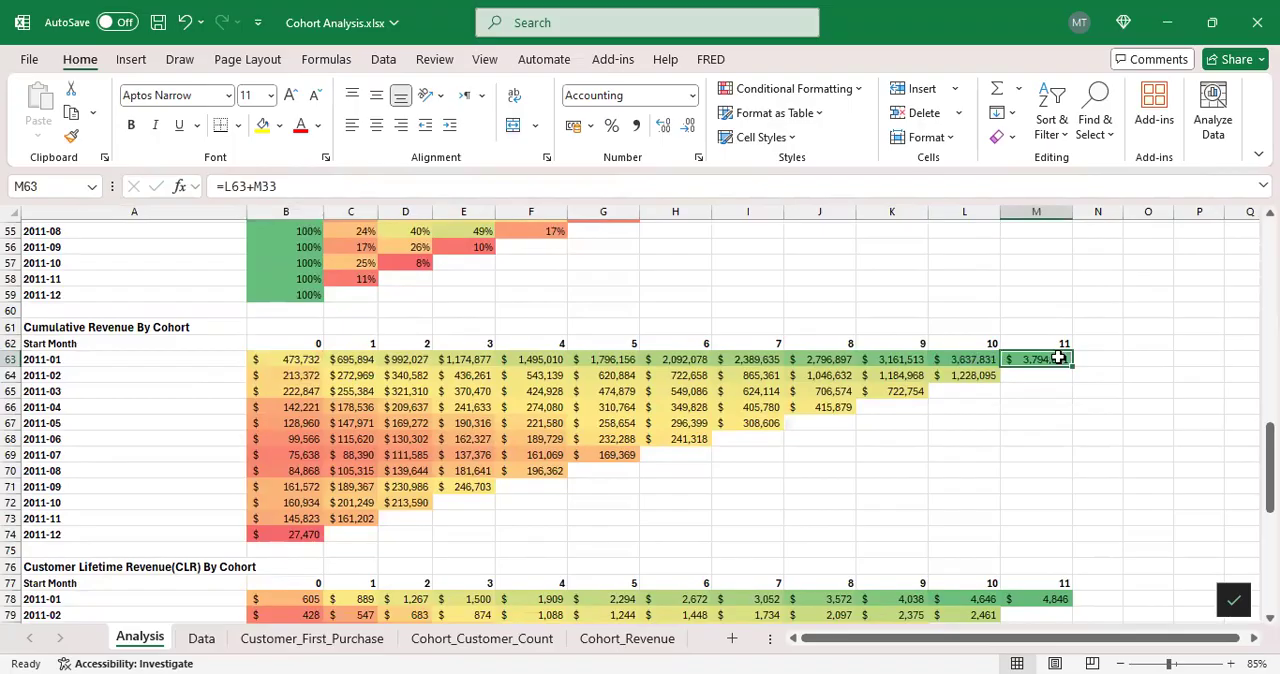
pyautogui.click(12, 361)
pyautogui.click(1018, 358)
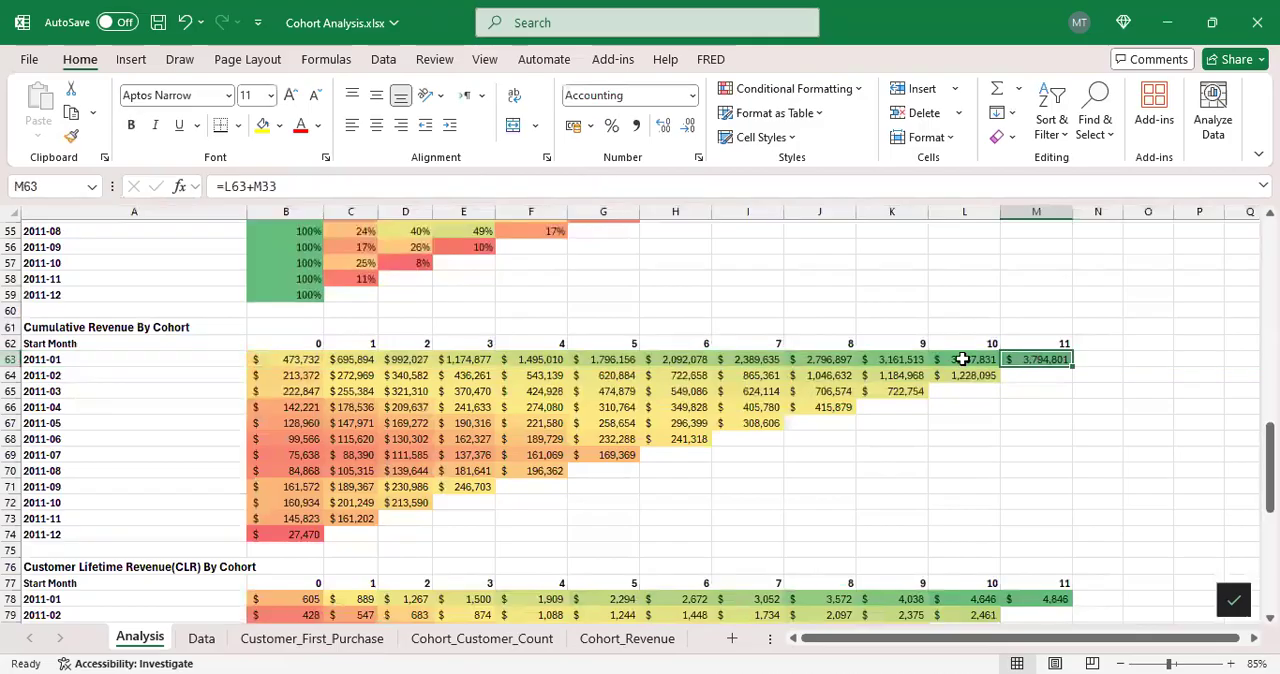
# Step: Check the latest cumulative revenue of the 2011-02 cohort in L64 and the 2011-12 cohort in B74
pyautogui.scroll(-2, 203, 362)
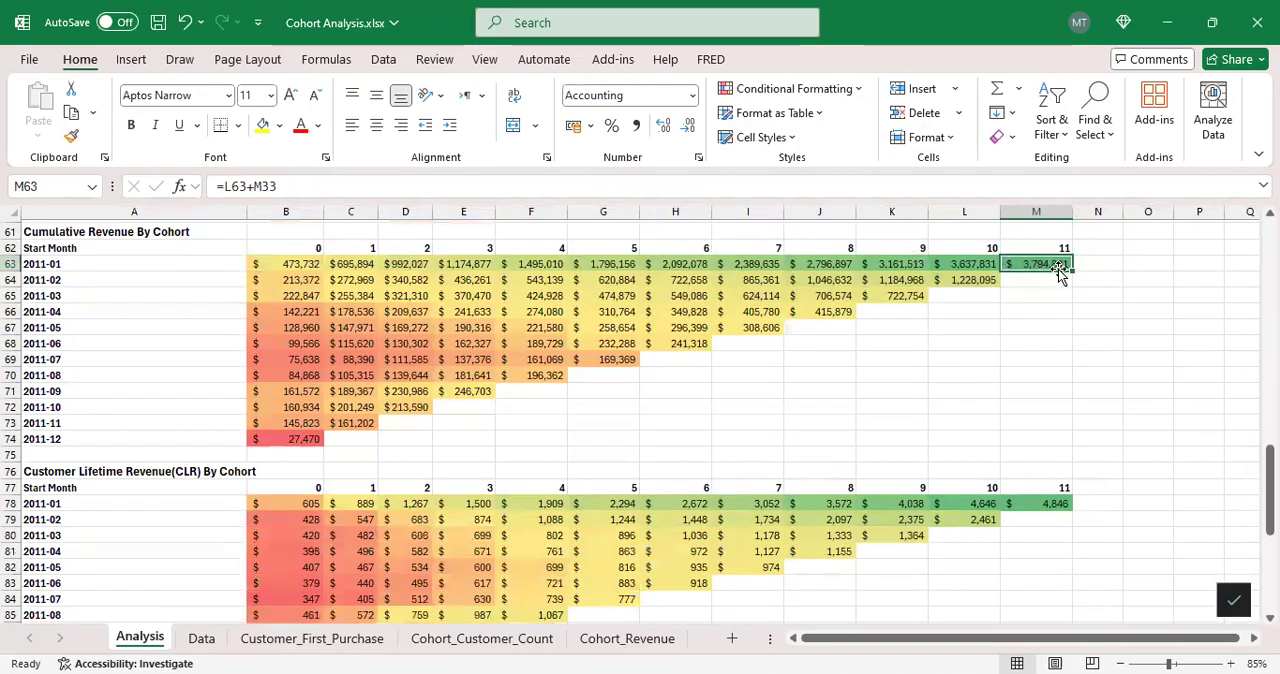
pyautogui.click(980, 279)
pyautogui.scroll(-2, 400, 423)
pyautogui.scroll(2, 432, 401)
pyautogui.click(300, 439)
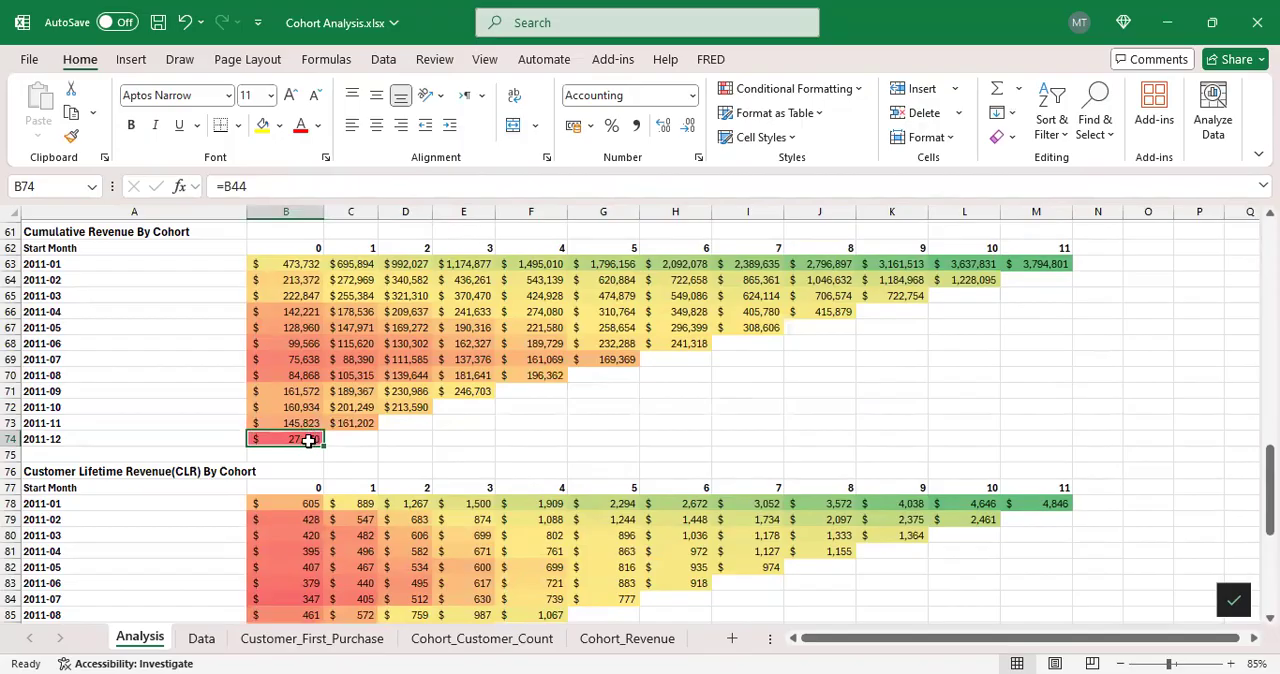
# Step: Mark the blank future months beyond the diagonal of the Cumulative Revenue By Cohort table, ending with I68:M68
pyautogui.moveTo(348, 438); pyautogui.dragTo(1040, 397)
pyautogui.moveTo(535, 393); pyautogui.dragTo(1023, 374)
pyautogui.moveTo(698, 358); pyautogui.dragTo(1014, 357)
pyautogui.moveTo(765, 343); pyautogui.dragTo(1005, 343)
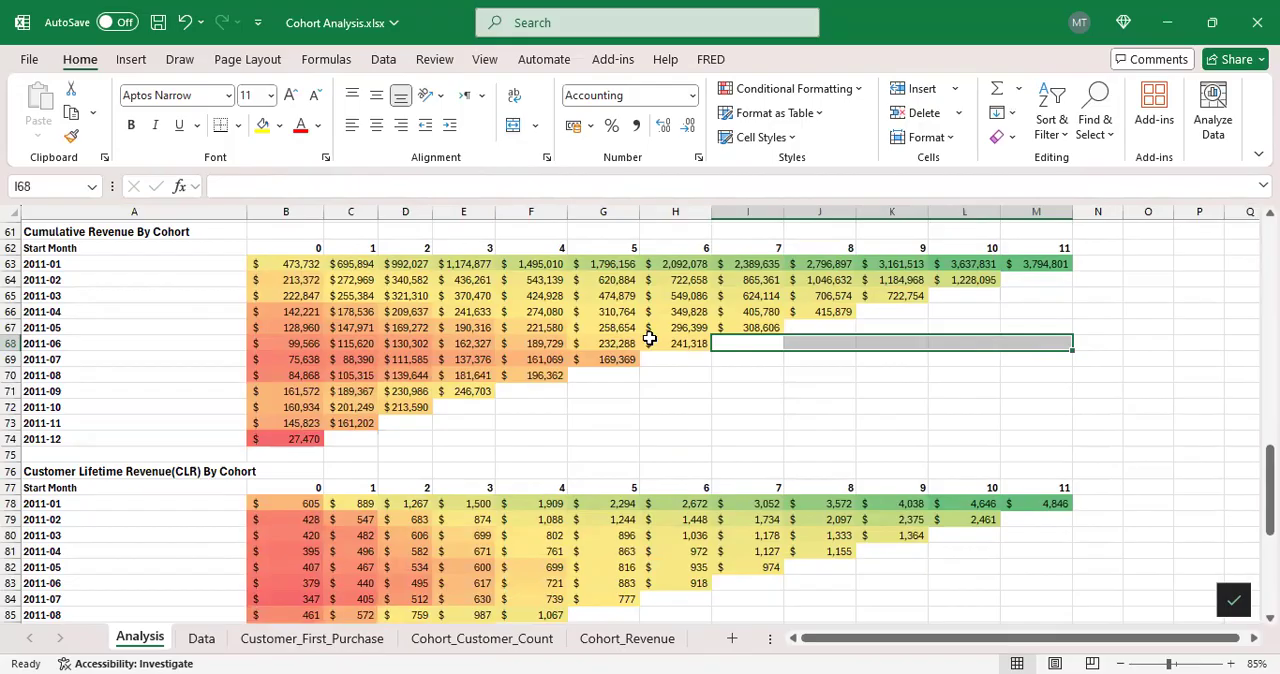
pyautogui.scroll(-2, 651, 340)
pyautogui.scroll(2, 651, 334)
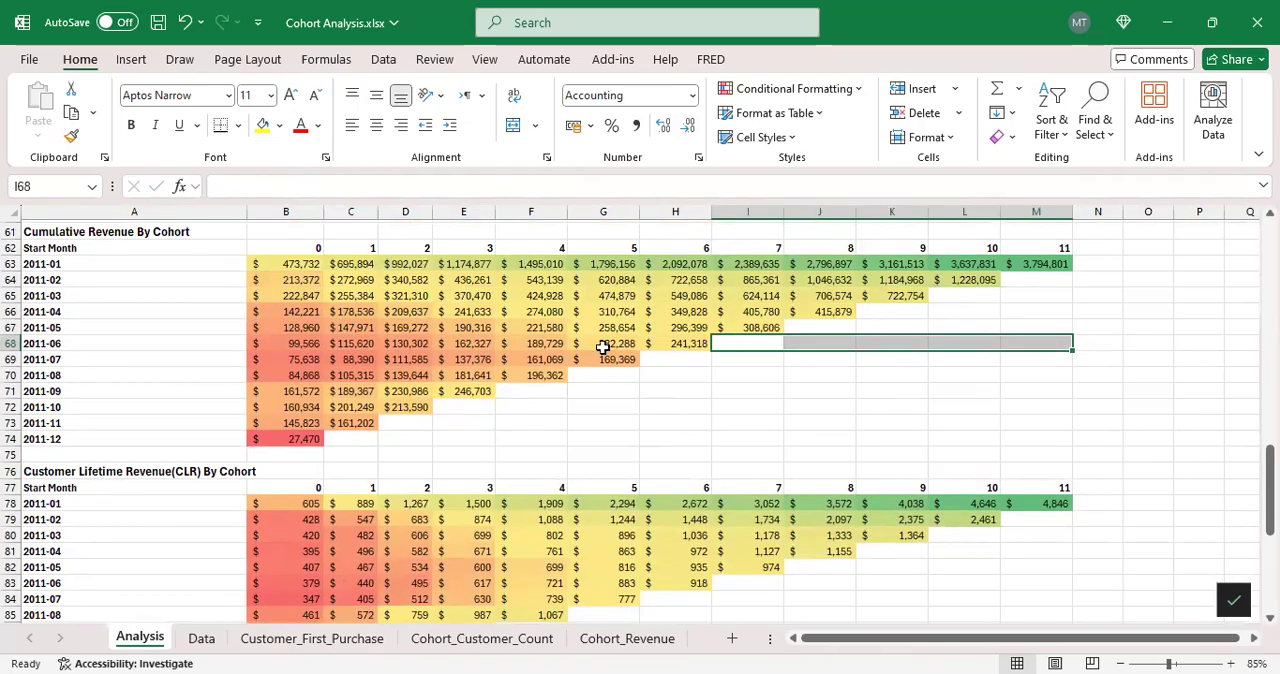
# Step: Examine the Customer Lifetime Revenue (CLR) By Cohort formula in B78, tracing its B63 and $B3 references without editing it
pyautogui.scroll(-2, 622, 333)
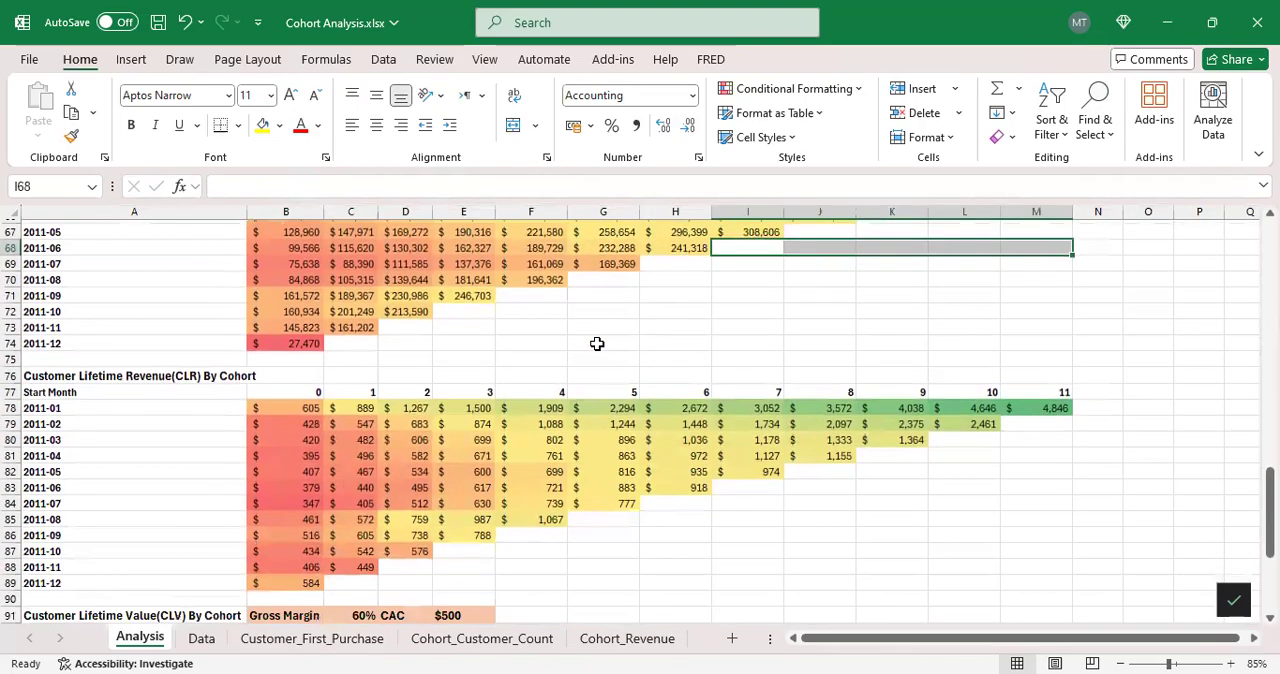
pyautogui.click(162, 379)
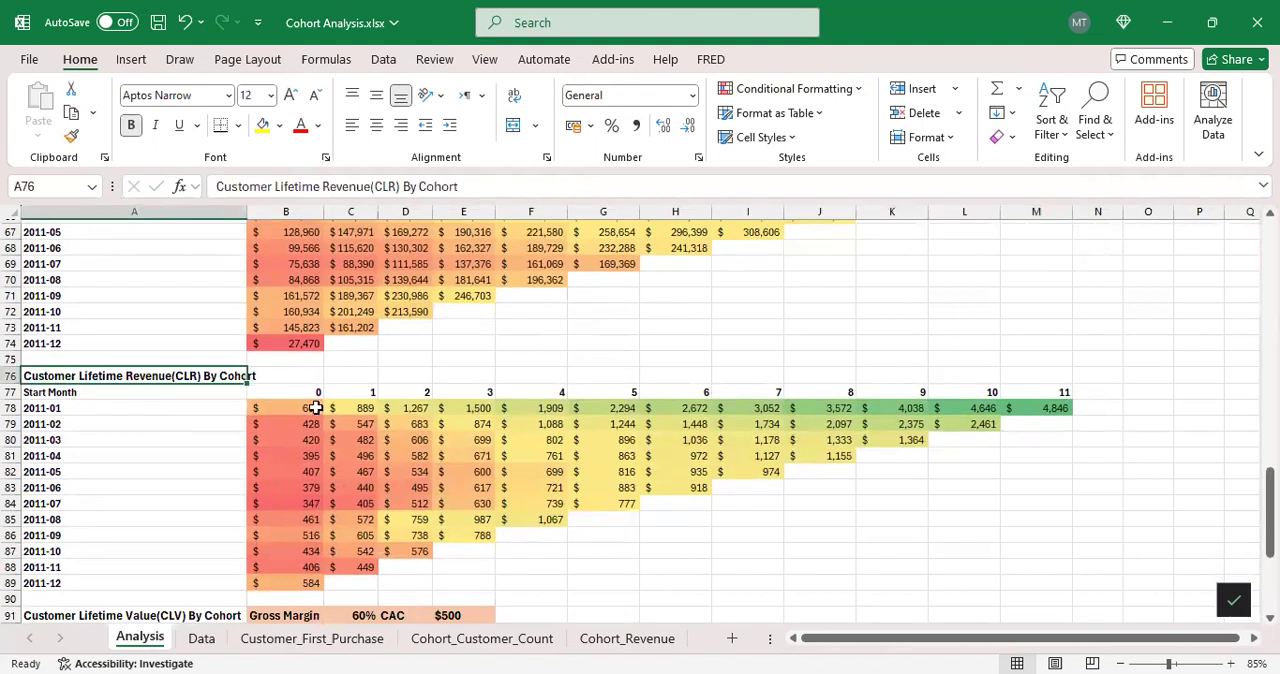
pyautogui.click(297, 408)
pyautogui.click(327, 186)
pyautogui.scroll(4, 438, 350)
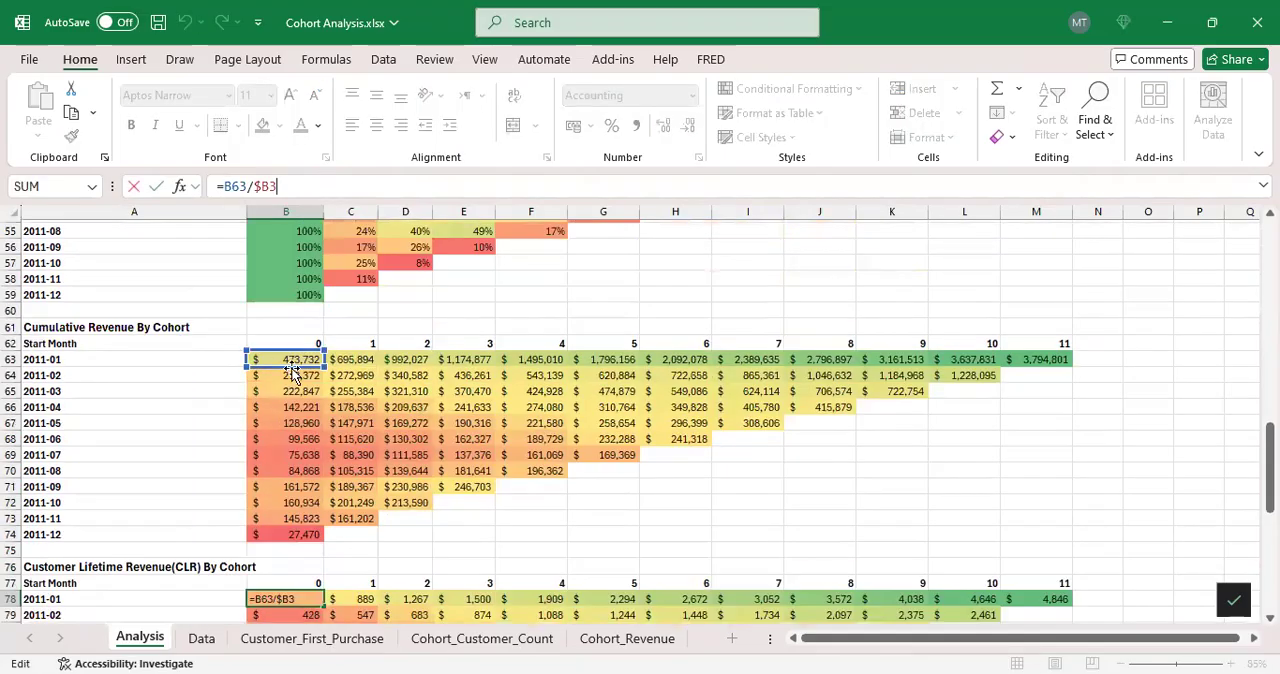
pyautogui.scroll(13, 385, 349)
pyautogui.scroll(5, 385, 349)
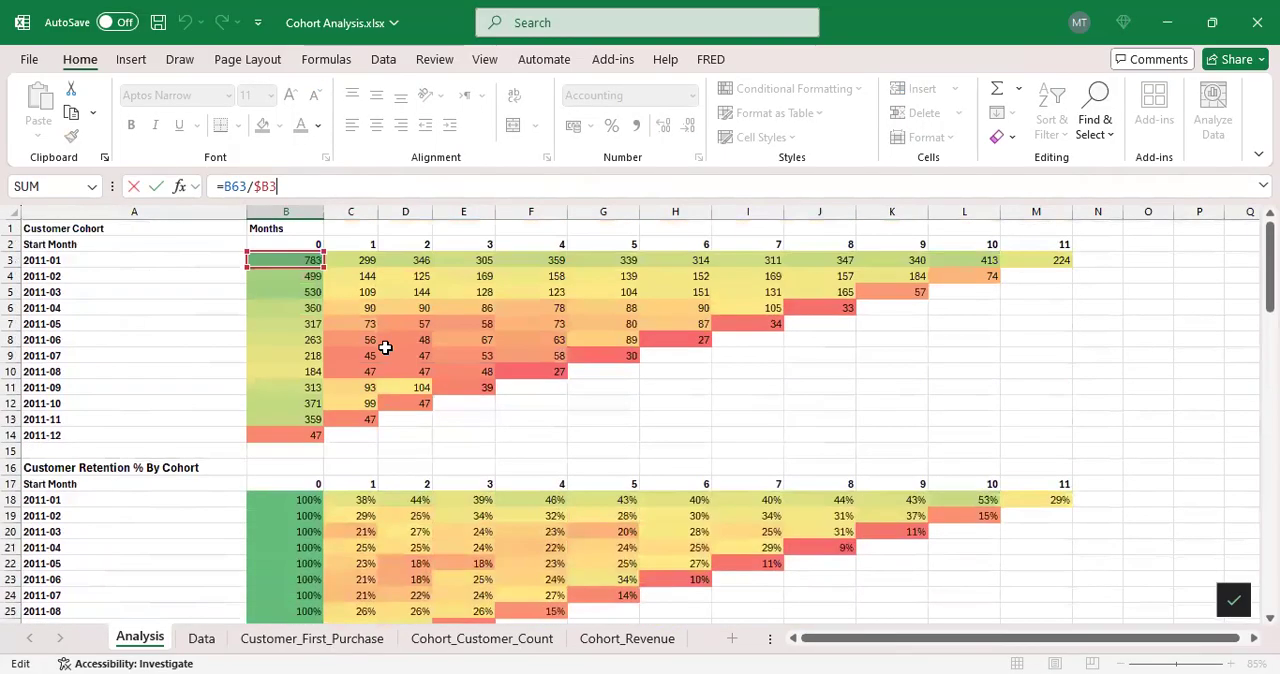
pyautogui.scroll(-8, 371, 374)
pyautogui.scroll(-10, 387, 366)
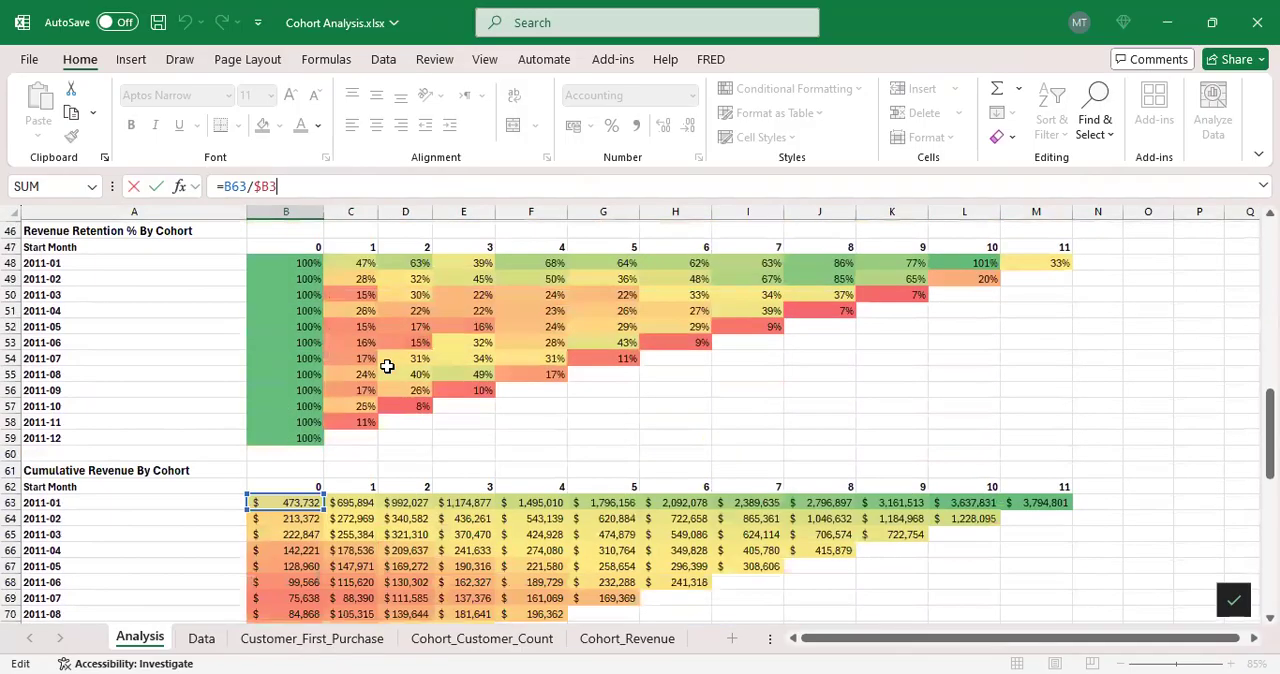
pyautogui.press('Return')
# Step: Compare the cumulative revenue formula in C63 with the month 1 CLR formula in C78
pyautogui.click(370, 360)
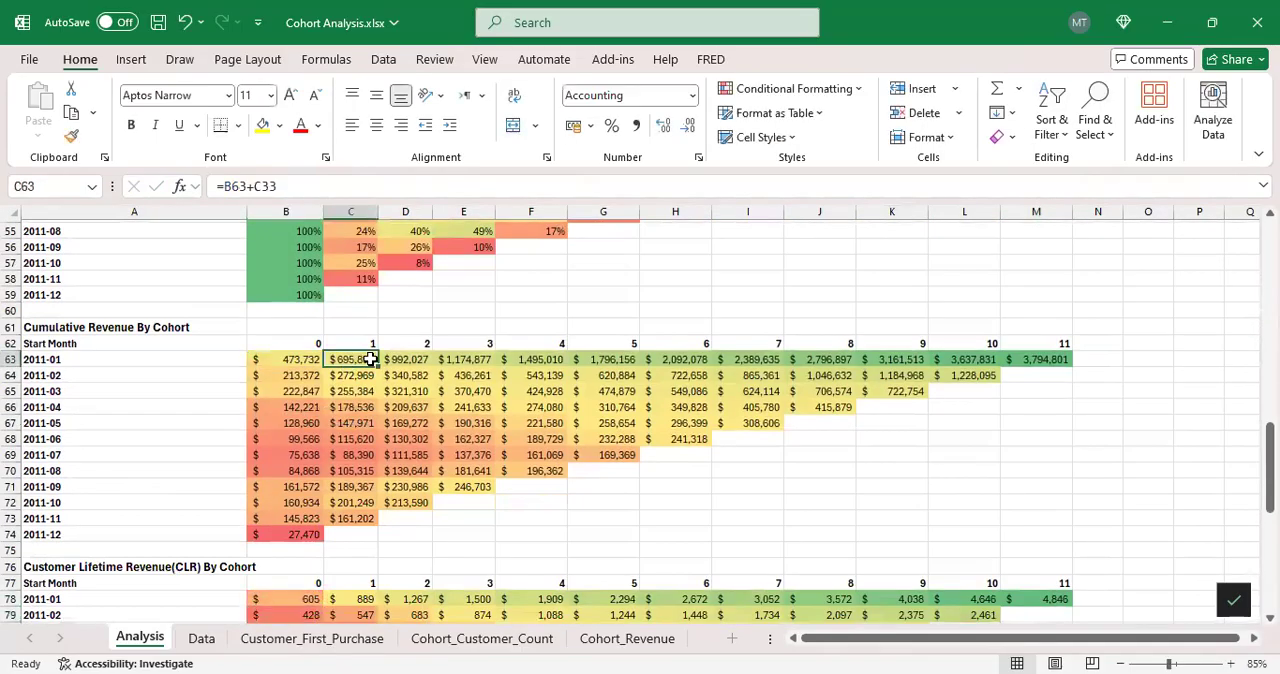
pyautogui.scroll(-4, 380, 394)
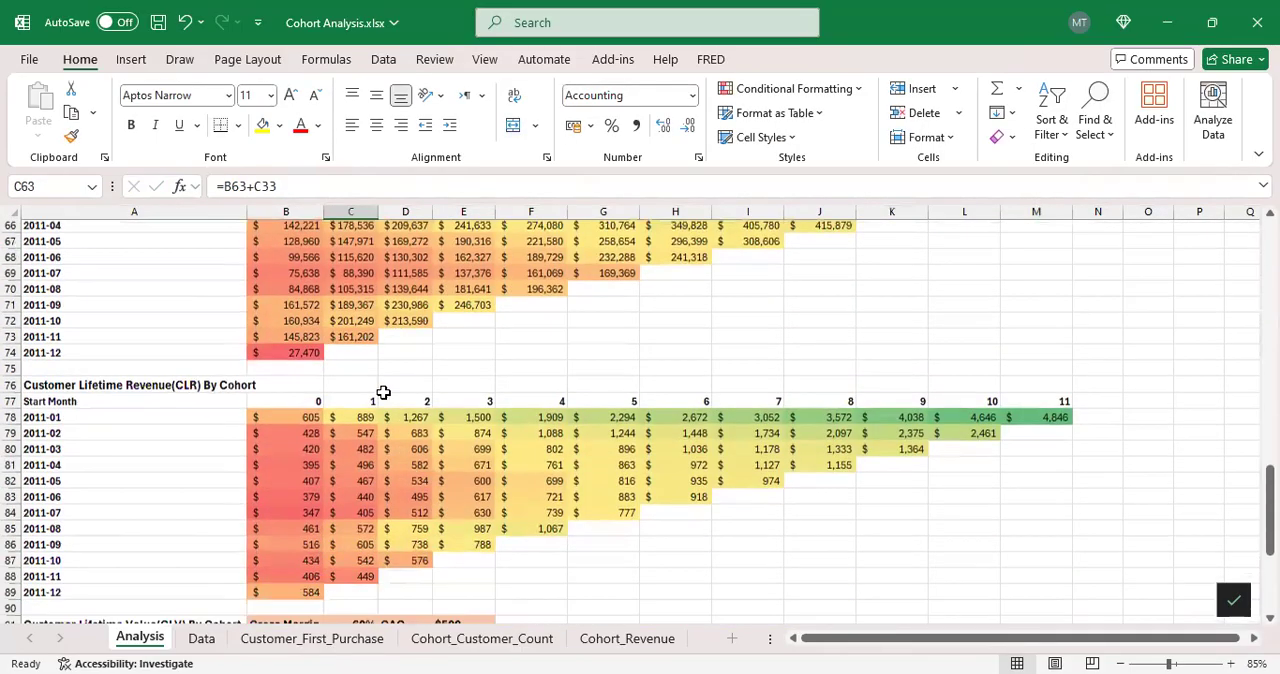
pyautogui.click(357, 407)
# Step: Locate the Customer Lifetime Value (CLV) By Cohort table and examine the formula in B93, looking back at the tables above it
pyautogui.scroll(-3, 390, 392)
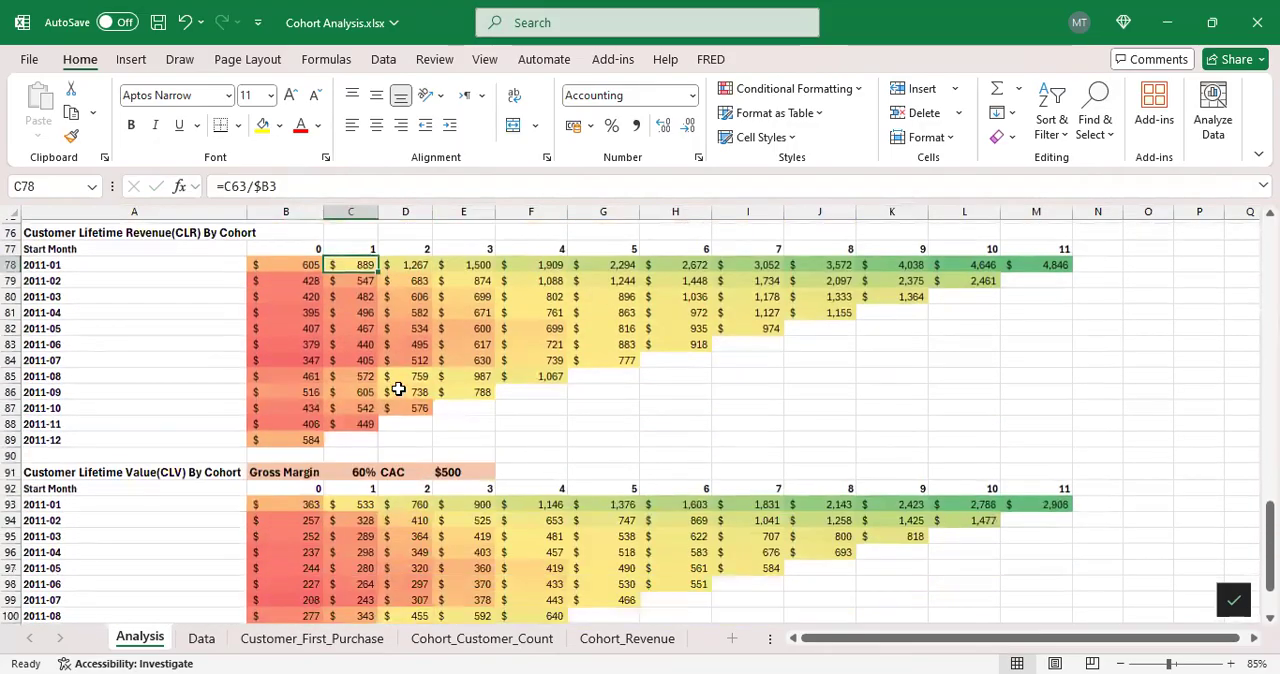
pyautogui.scroll(-2, 396, 378)
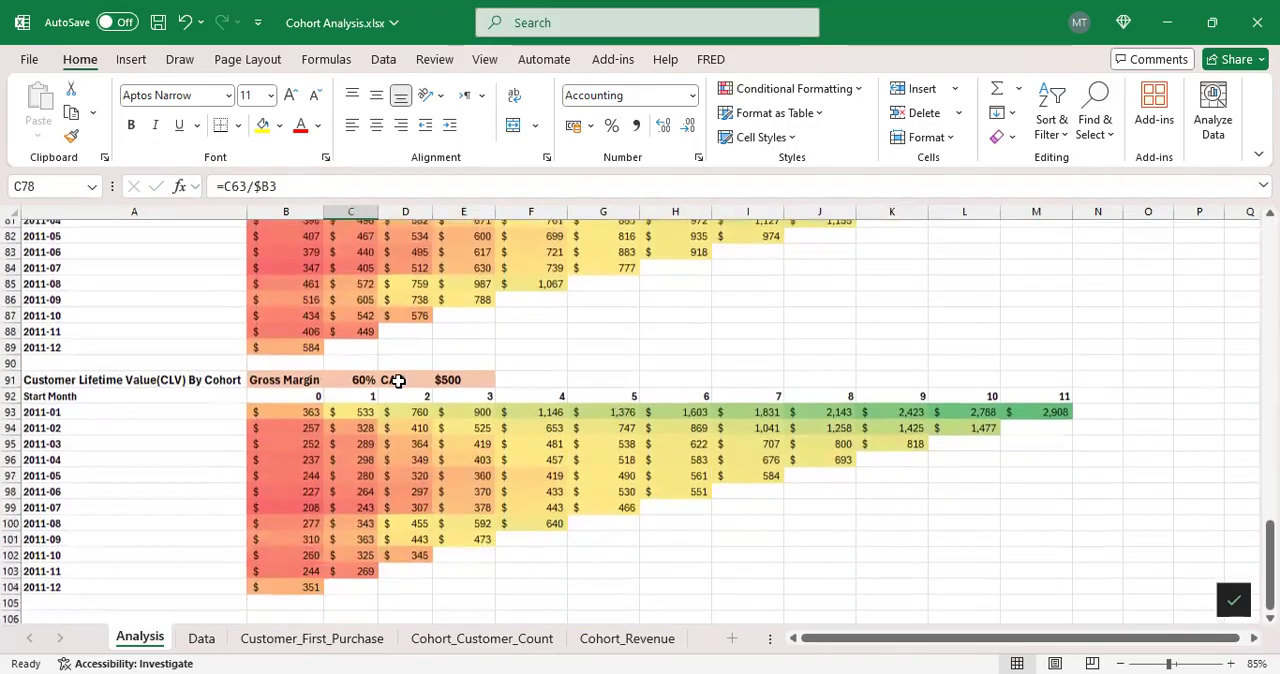
pyautogui.scroll(1, 400, 378)
pyautogui.click(188, 430)
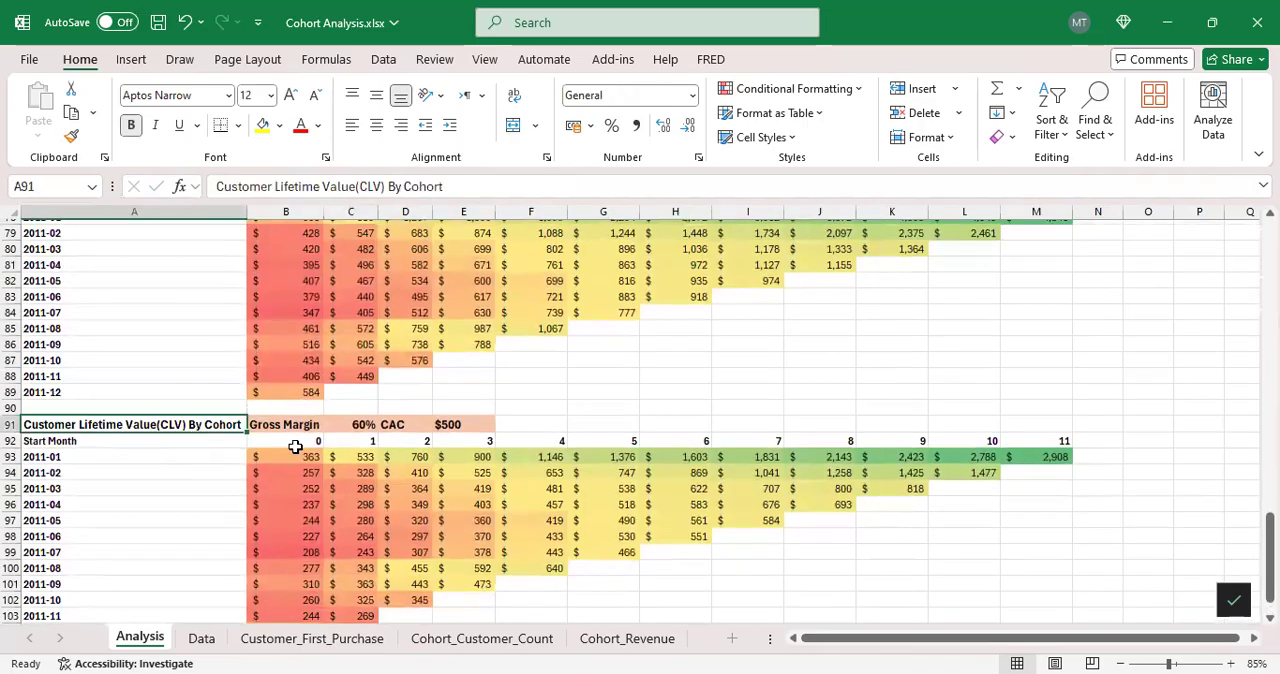
pyautogui.click(297, 459)
pyautogui.scroll(3, 325, 440)
pyautogui.scroll(5, 250, 380)
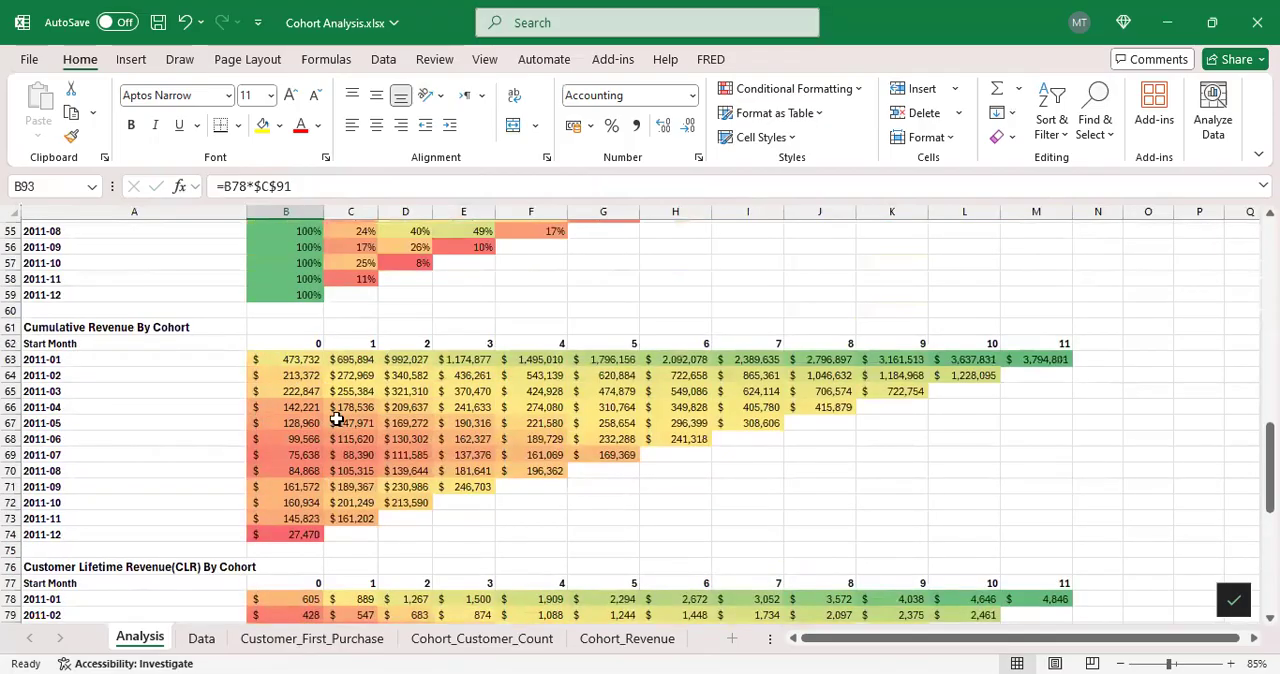
# Step: Review the Gross Margin label and value in B91:C91 and the CAC label in D91 above the CLV table
pyautogui.scroll(-8, 337, 420)
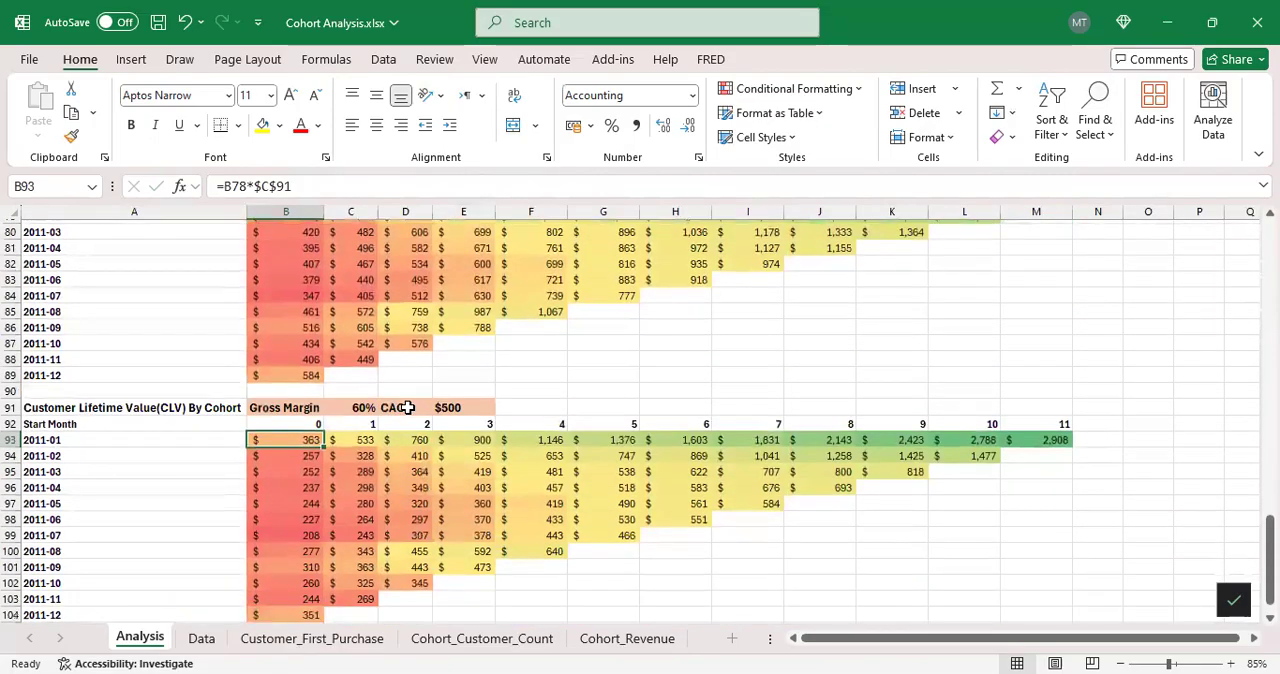
pyautogui.scroll(-2, 408, 407)
pyautogui.click(304, 330)
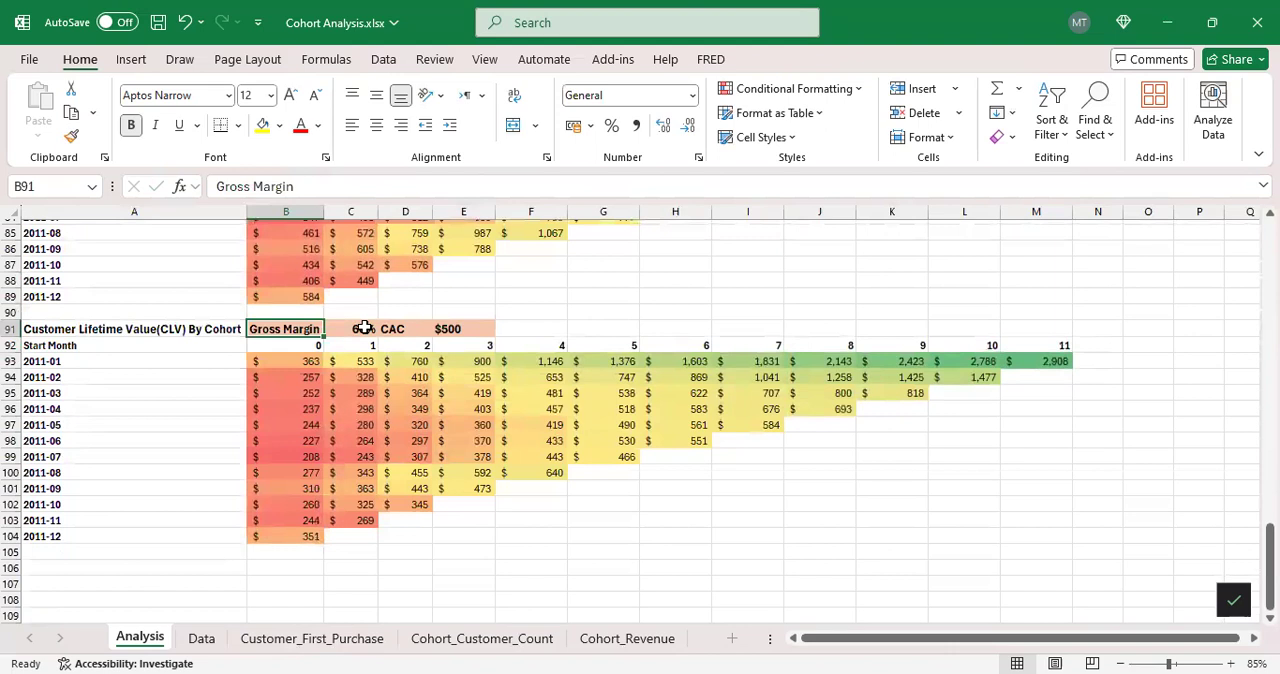
pyautogui.click(365, 328)
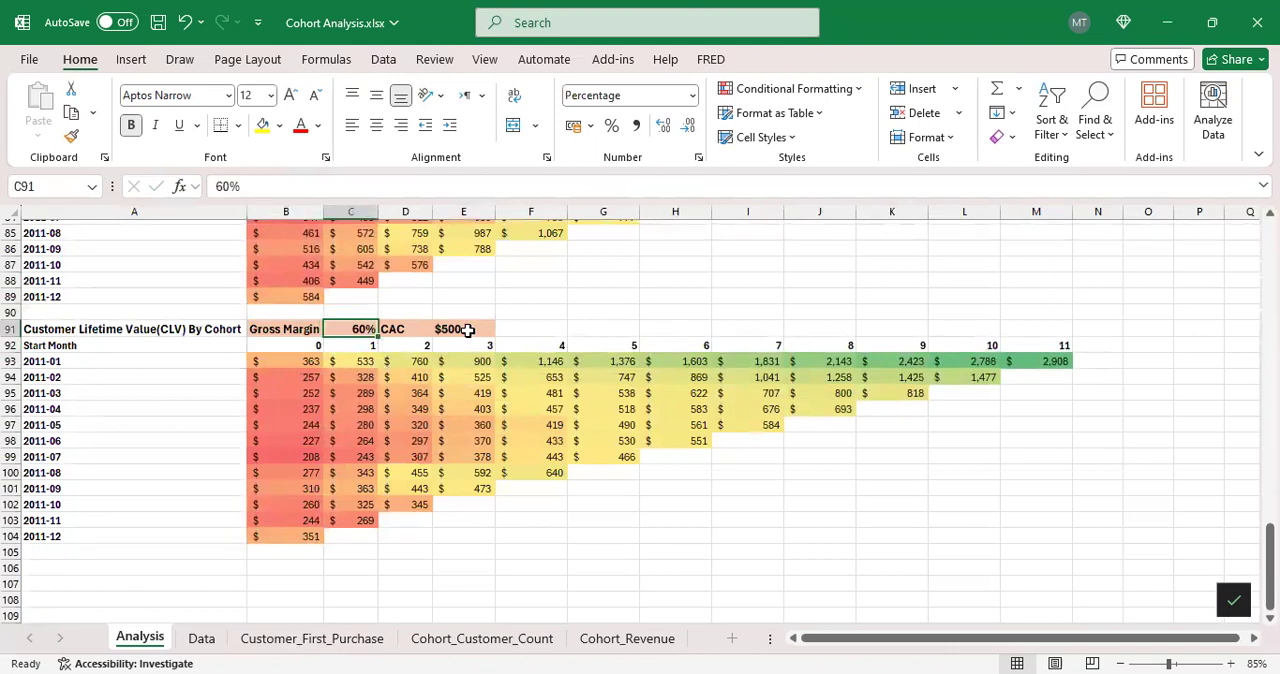
pyautogui.click(428, 333)
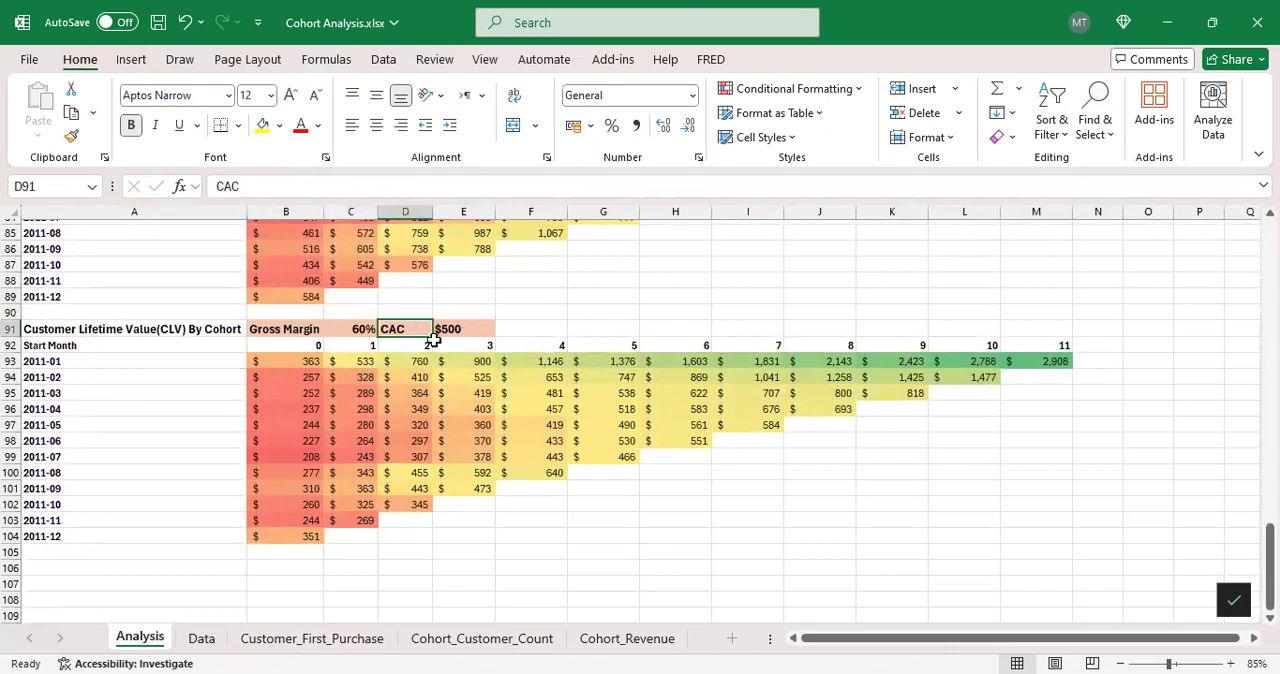
# Step: Check the CAC value in E91 and trace the CLV formula in B93 to its references B78 and $C$91
pyautogui.click(465, 334)
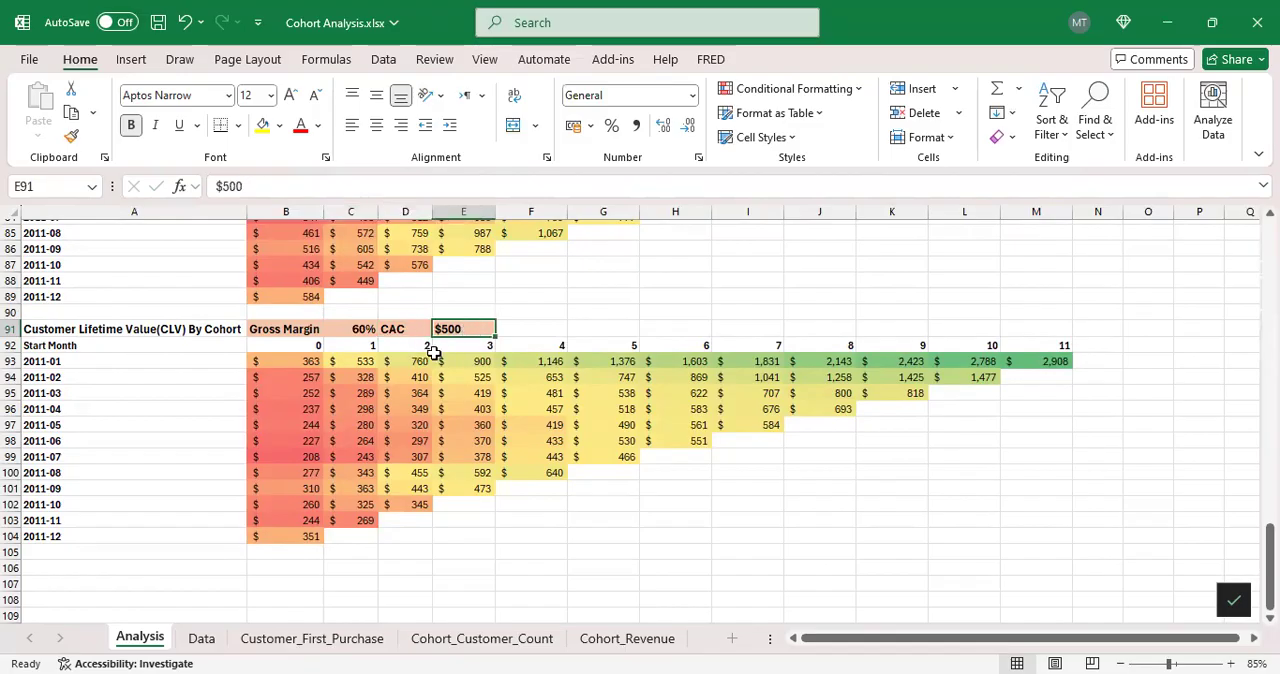
pyautogui.click(310, 361)
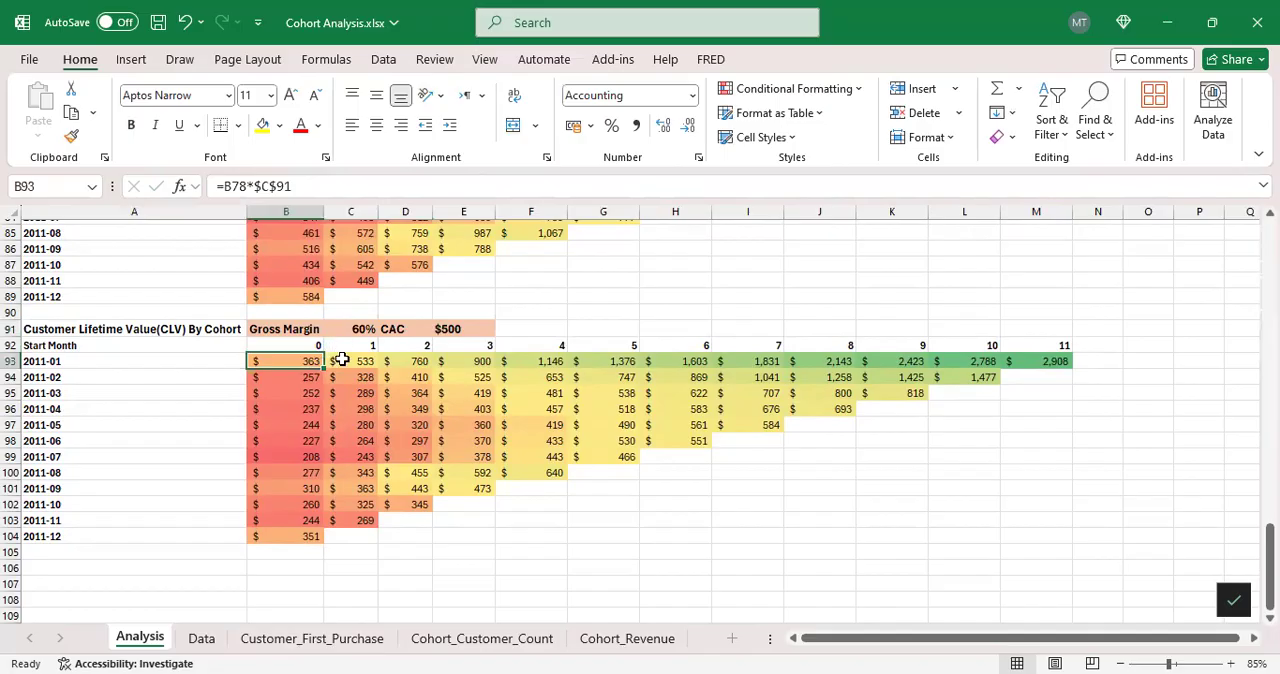
pyautogui.scroll(2, 349, 291)
pyautogui.click(329, 188)
pyautogui.scroll(2, 337, 380)
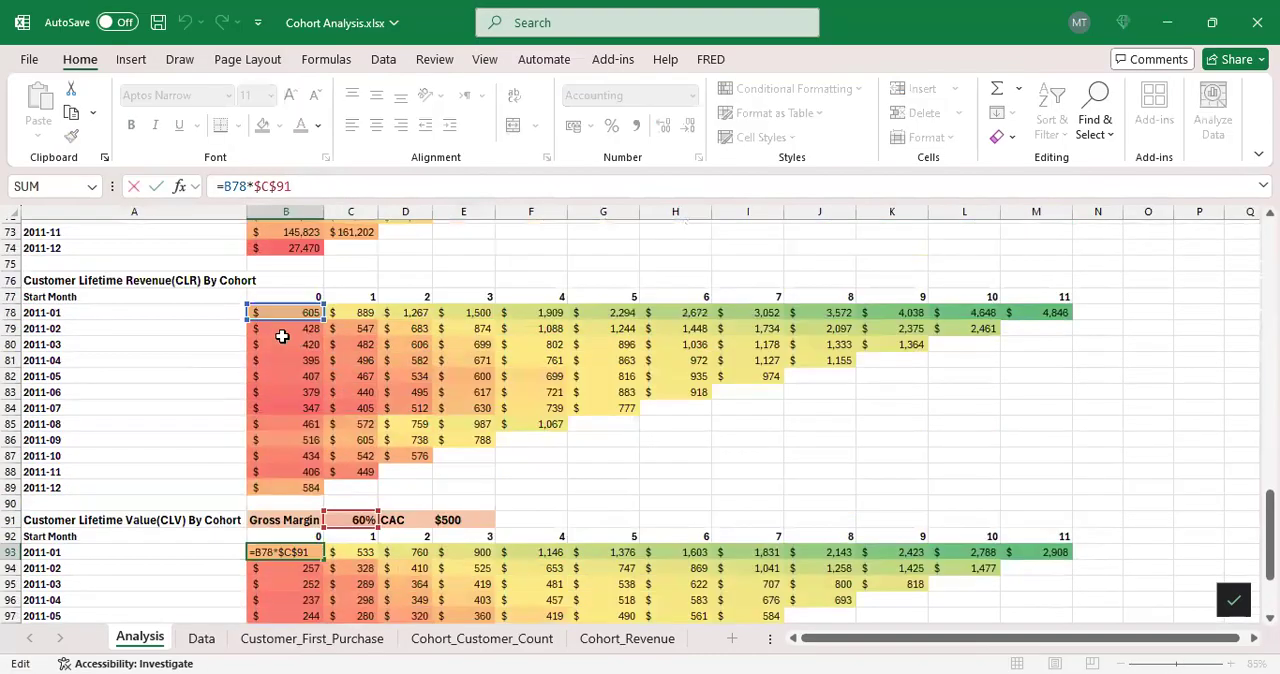
pyautogui.scroll(-3, 304, 355)
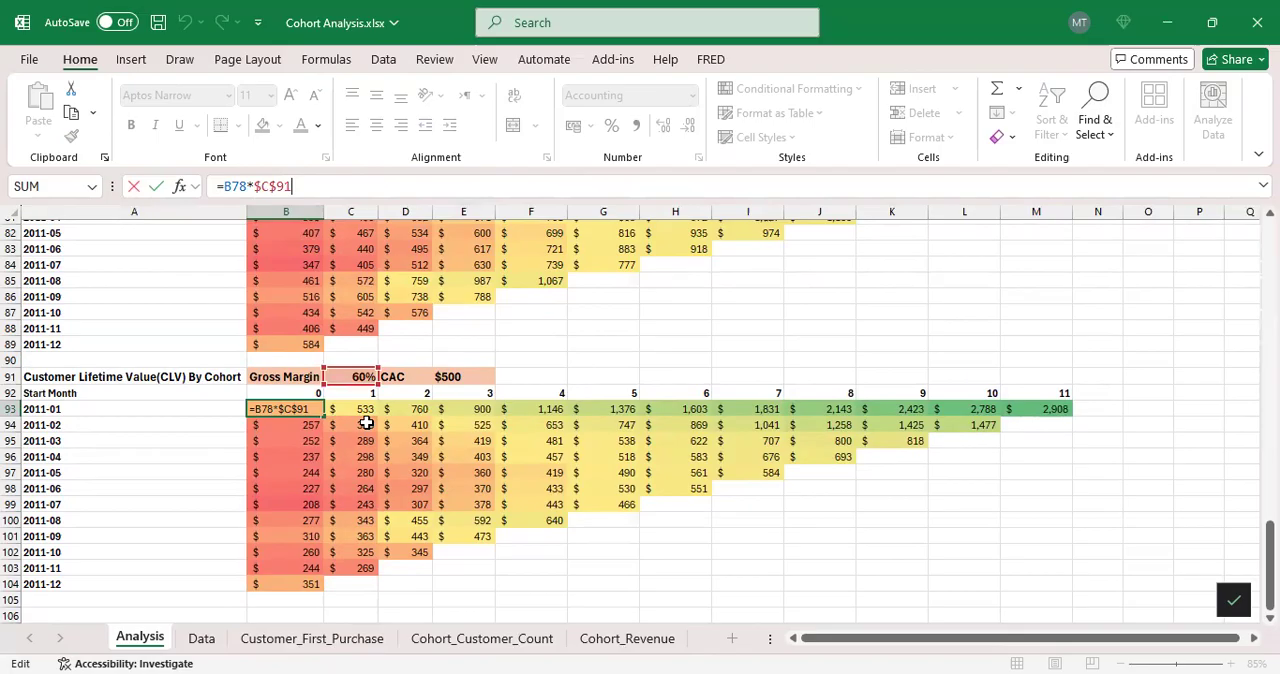
pyautogui.press('Return')
# Step: Compare the 2011-01 cohort's CLV for months 0 to 2 in B93:D93 with the CAC value in E91
pyautogui.moveTo(293, 408); pyautogui.dragTo(397, 407)
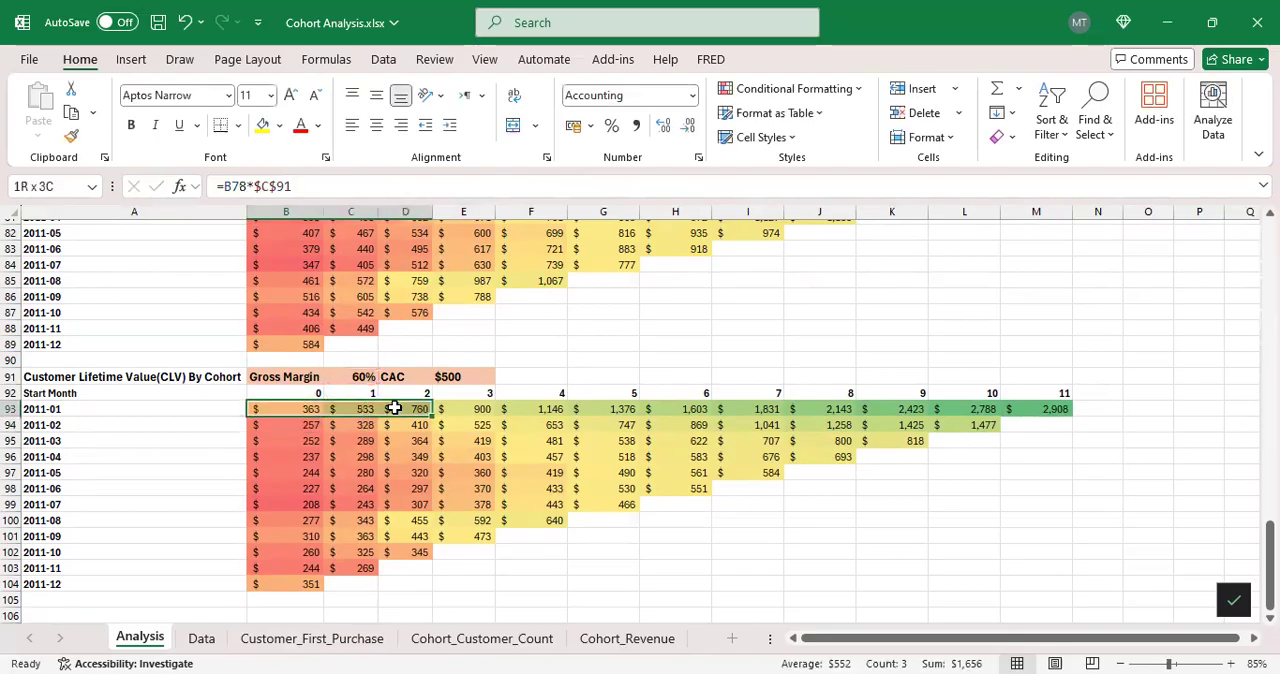
pyautogui.scroll(-1, 453, 417)
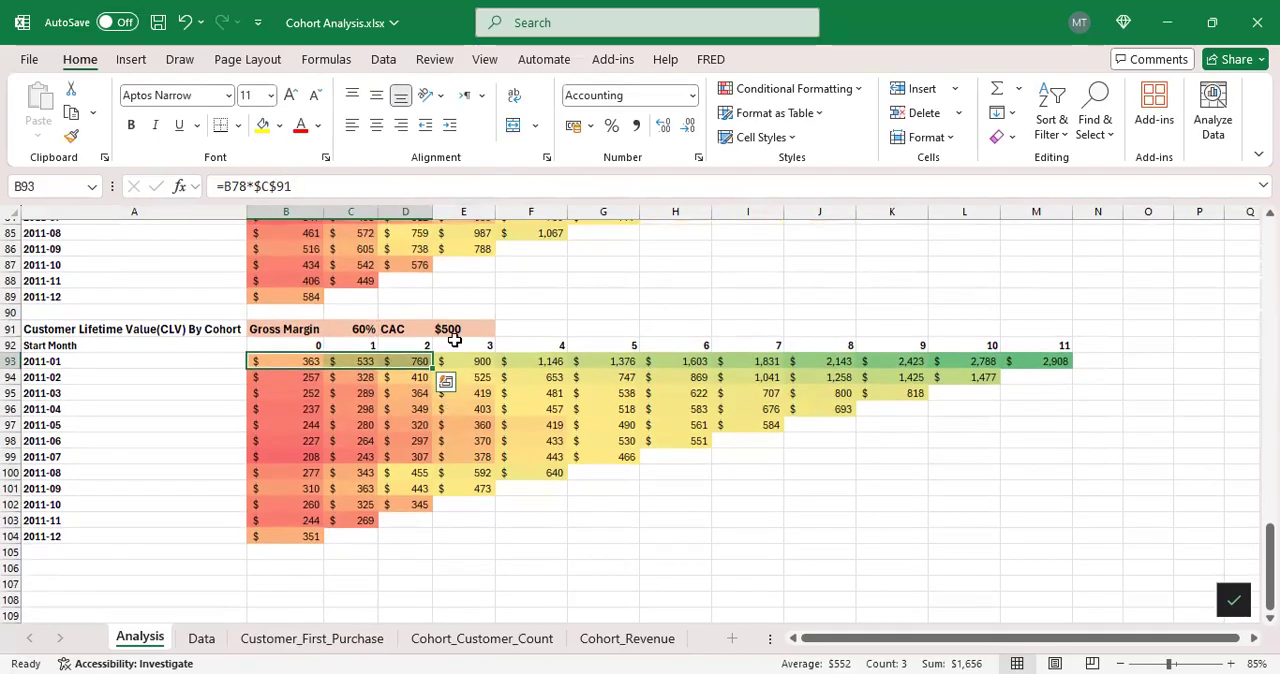
pyautogui.click(450, 329)
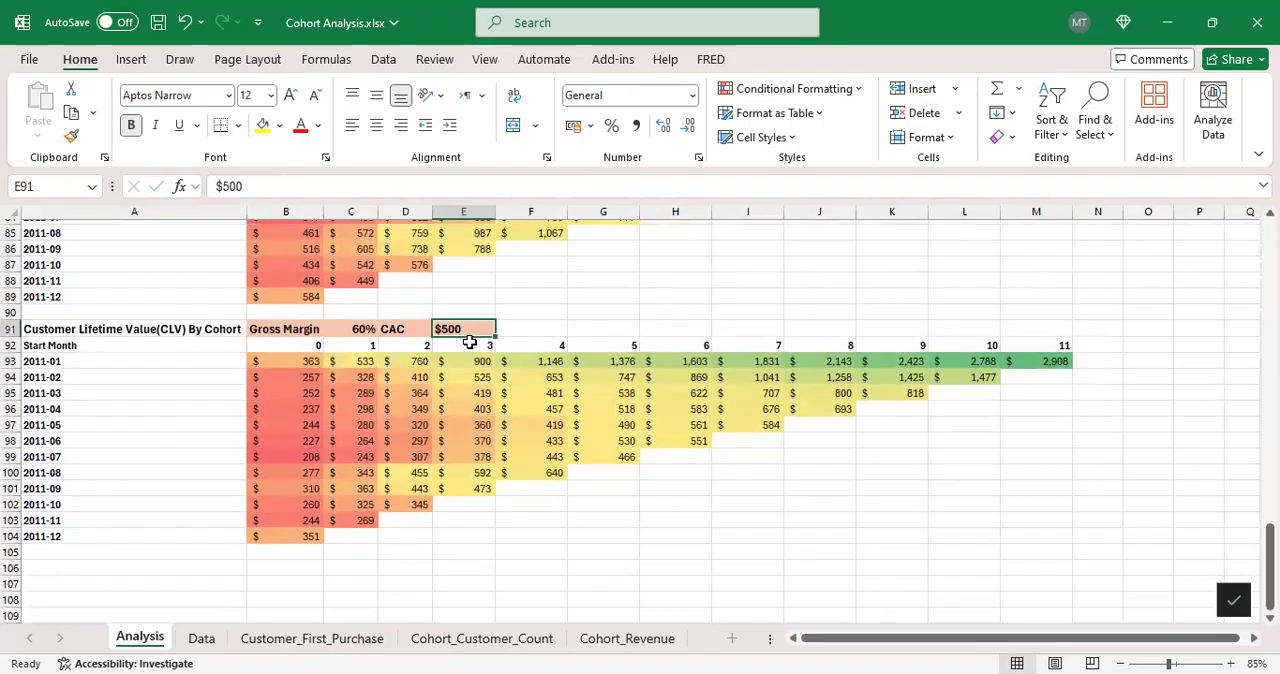
pyautogui.click(310, 361)
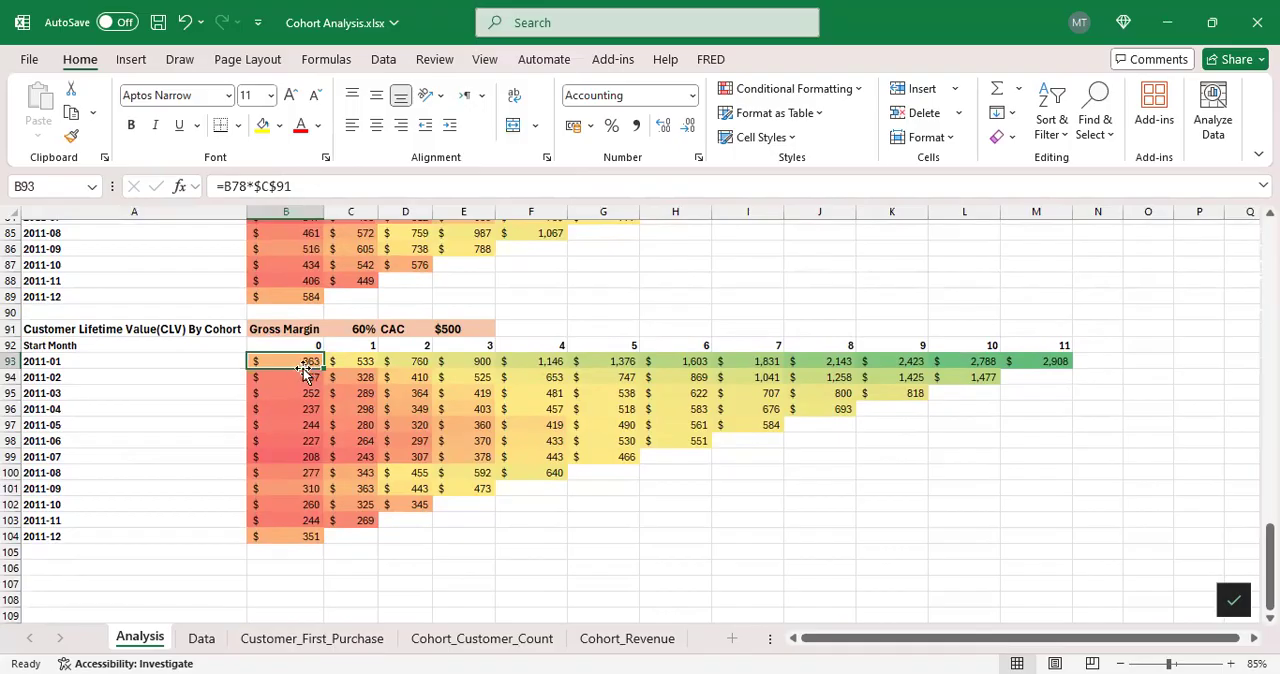
pyautogui.moveTo(300, 362); pyautogui.dragTo(351, 360)
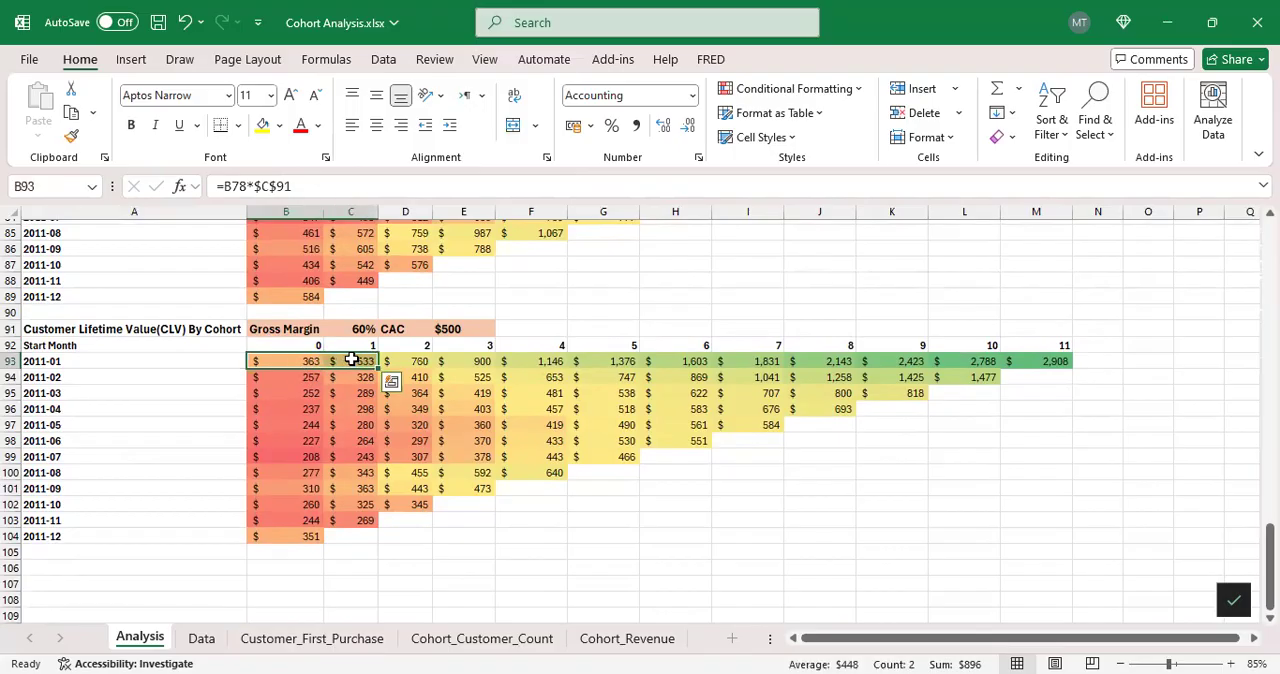
pyautogui.click(368, 358)
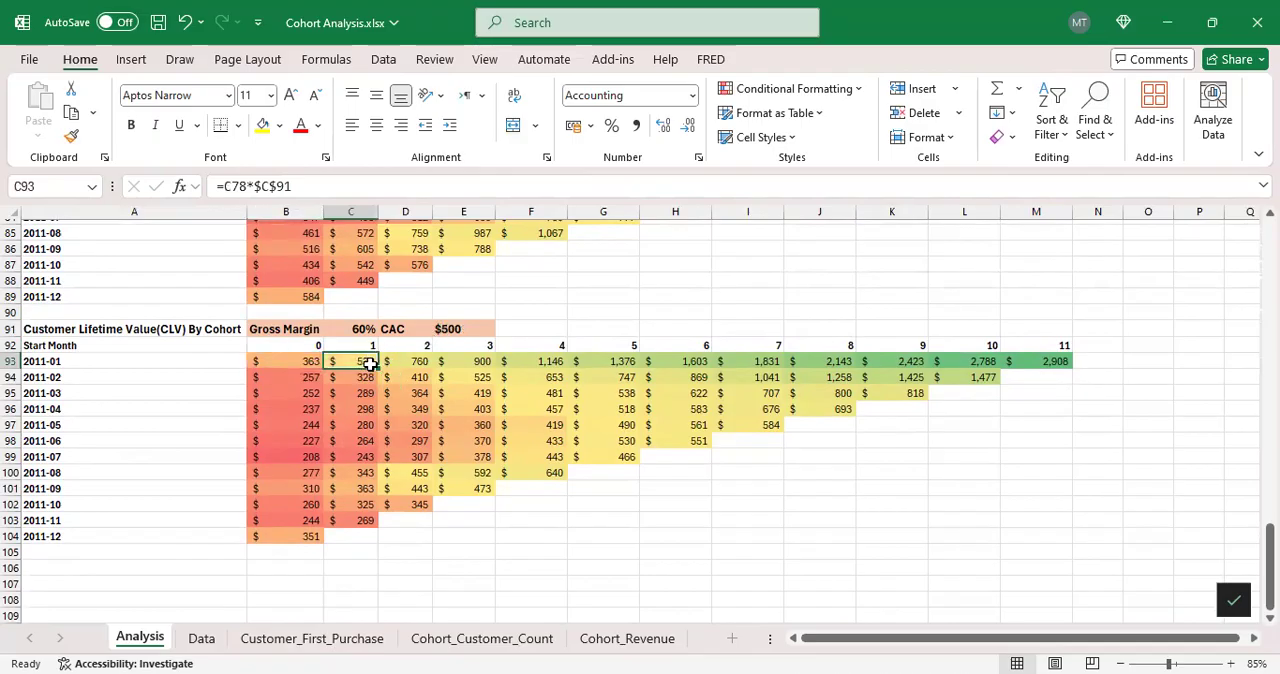
pyautogui.click(418, 361)
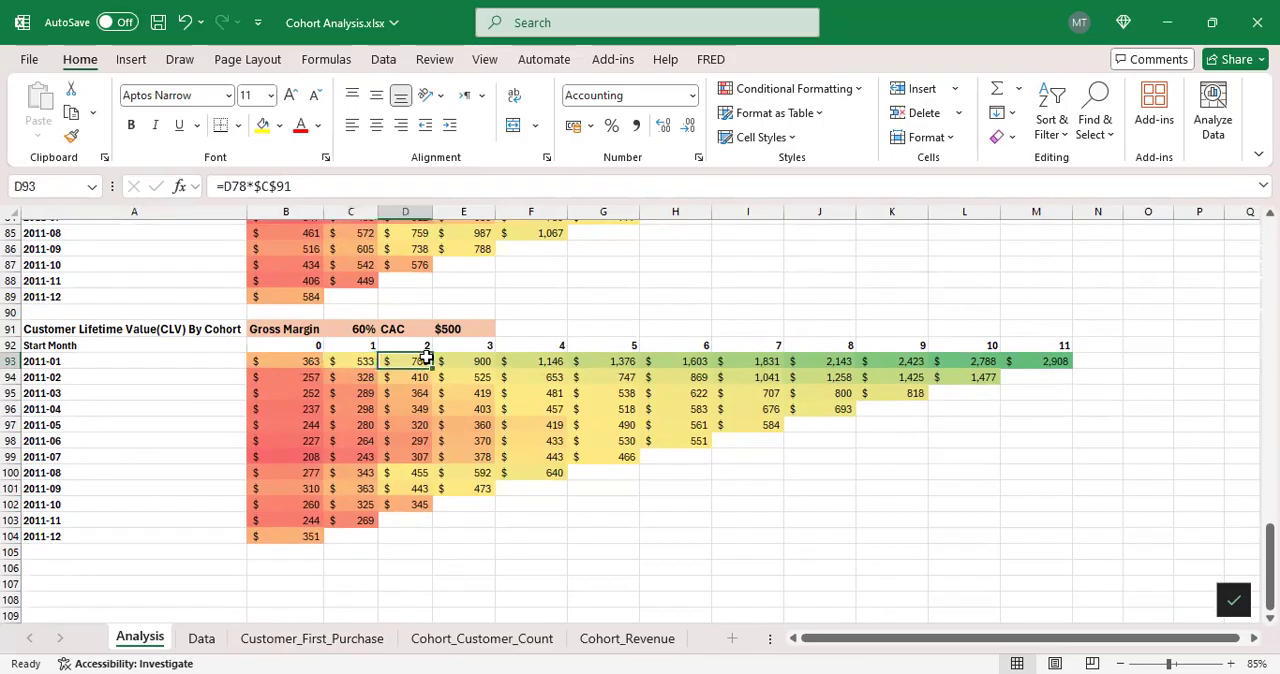
# Step: Review the 2011-02 cohort's CLV for months 0 and 1 in B94:C94 against the CAC
pyautogui.scroll(-2, 810, 355)
pyautogui.scroll(1, 800, 351)
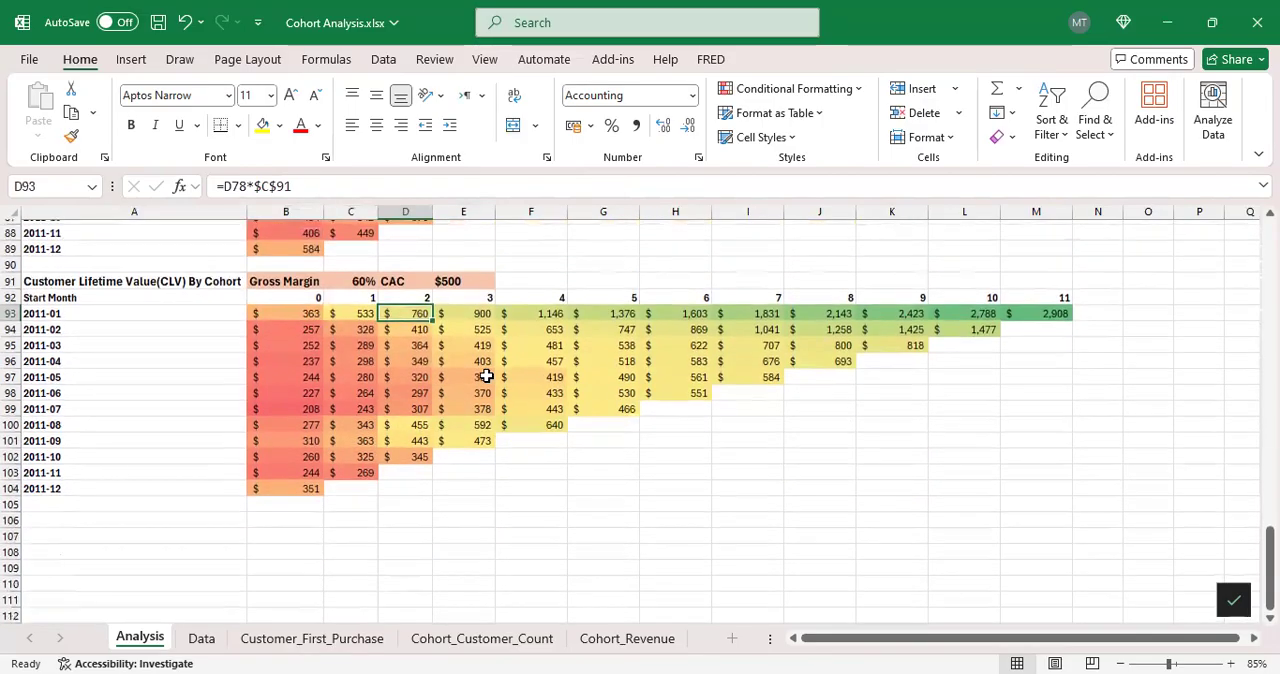
pyautogui.moveTo(309, 329); pyautogui.dragTo(371, 329)
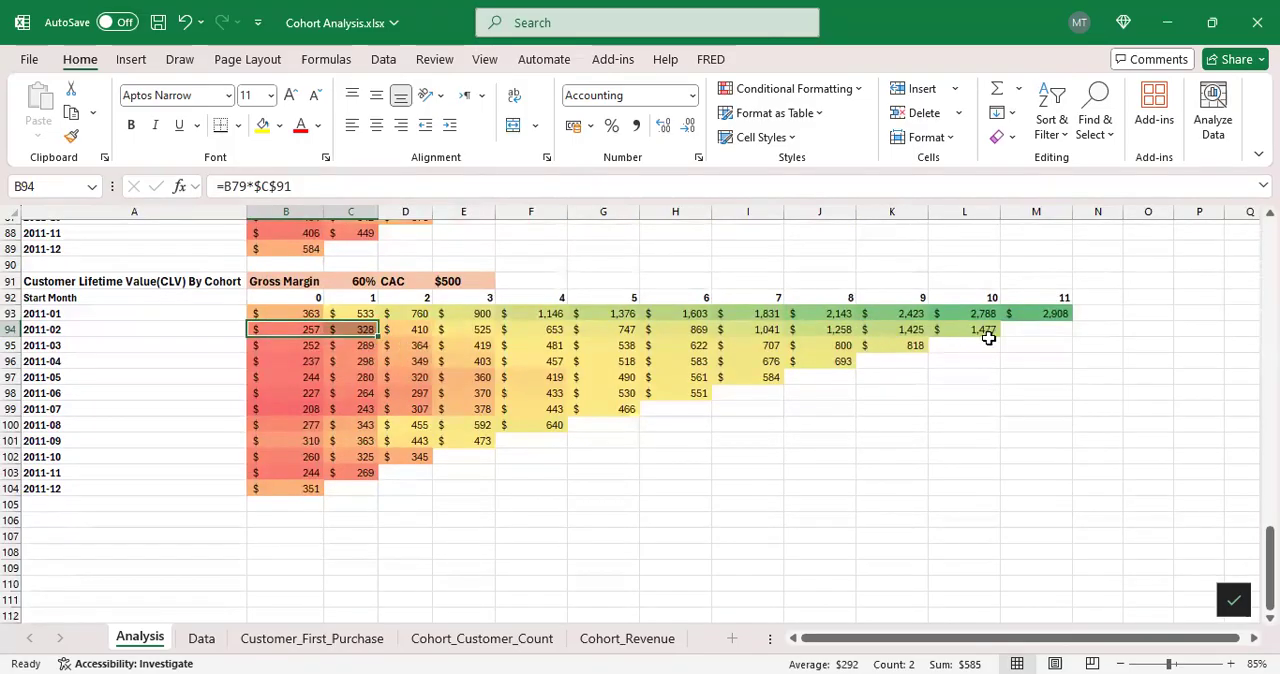
pyautogui.scroll(2, 988, 338)
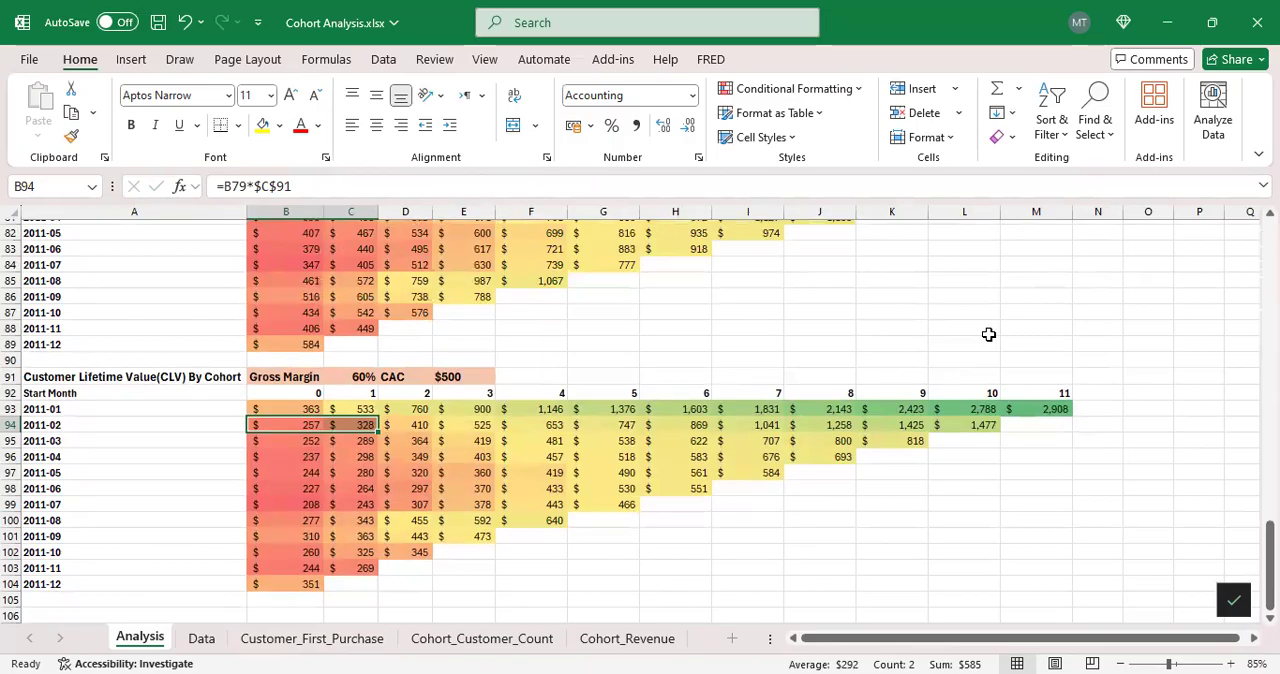